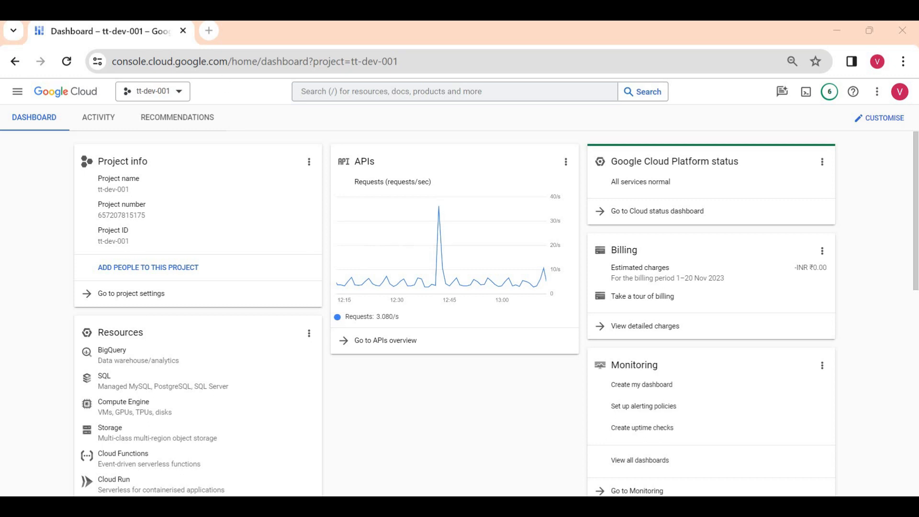
- Search for 'datad' in a new Chrome tab and open the Datadog website from the results
{"action": "left_click", "coordinate": [221, 39]}
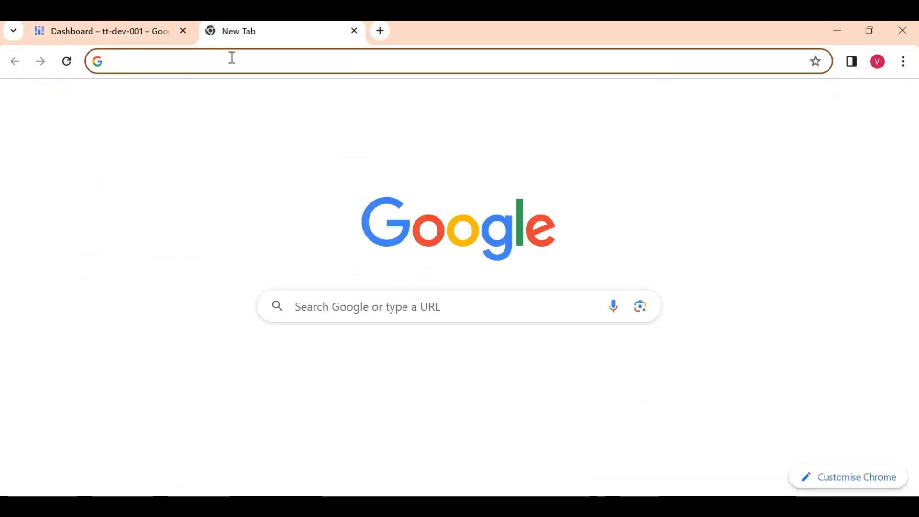
{"action": "type", "text": "datad"}
{"action": "key", "text": "Return"}
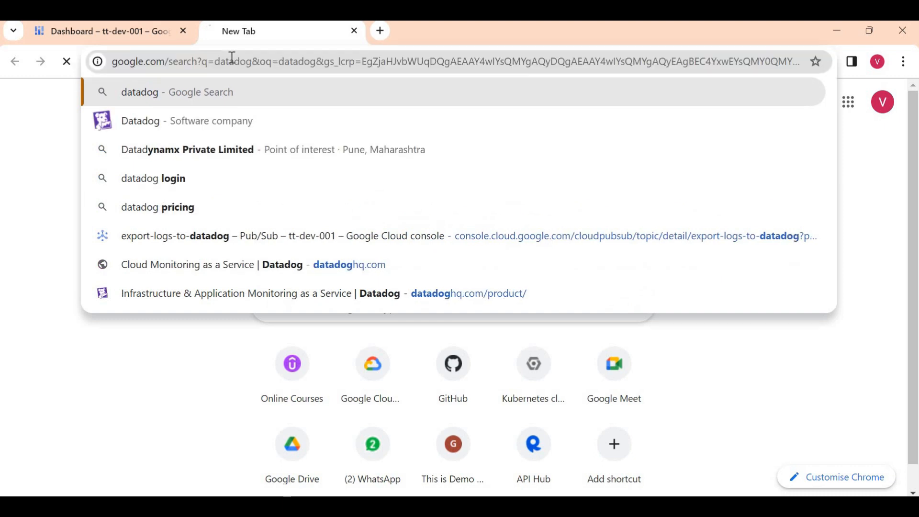
{"action": "left_click", "coordinate": [189, 295]}
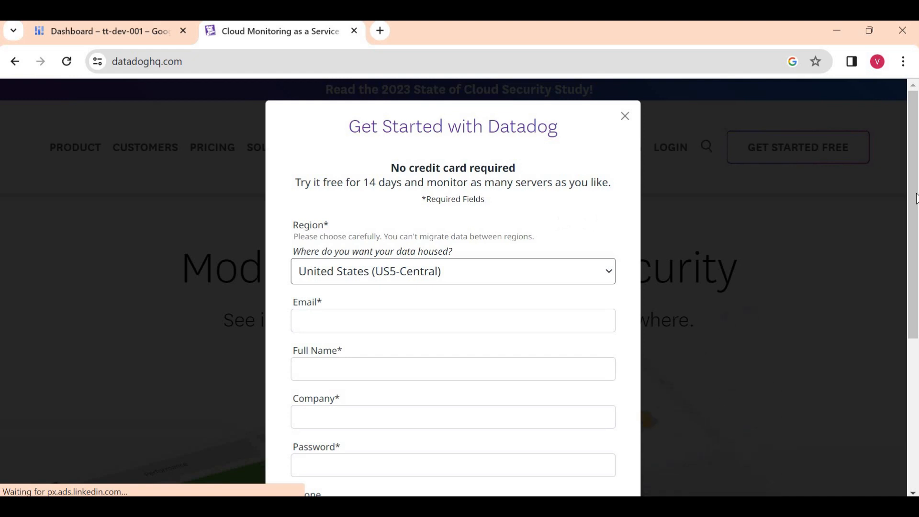
- Enter the user's work email and full name in the Datadog trial form
{"action": "scroll", "coordinate": [752, 232], "scroll_direction": "down", "scroll_amount": 2}
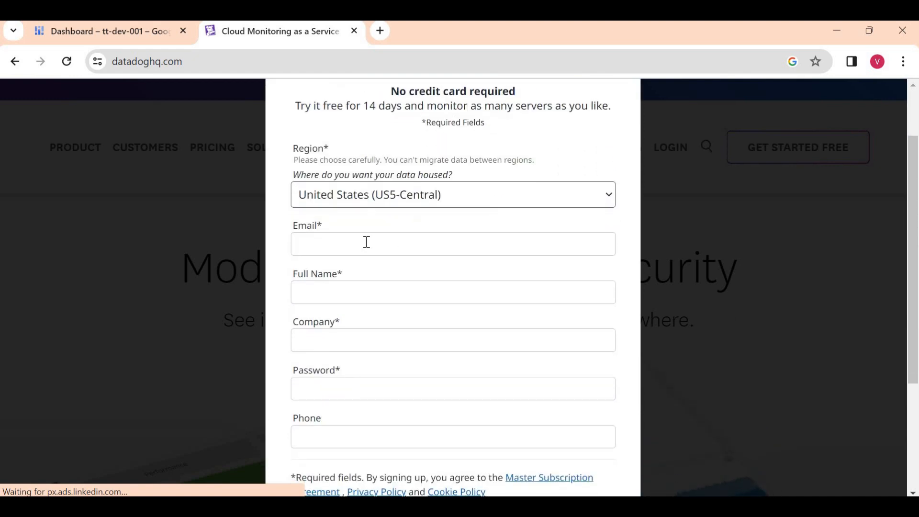
{"action": "left_click", "coordinate": [366, 242]}
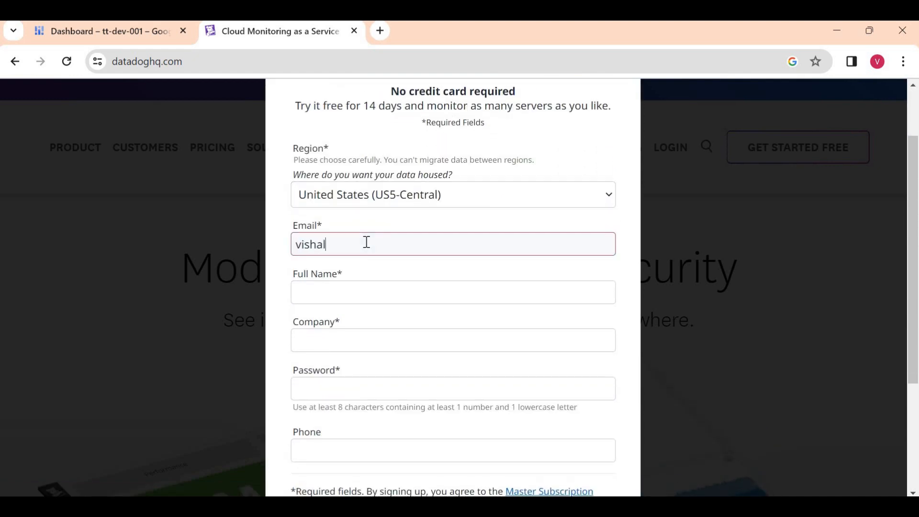
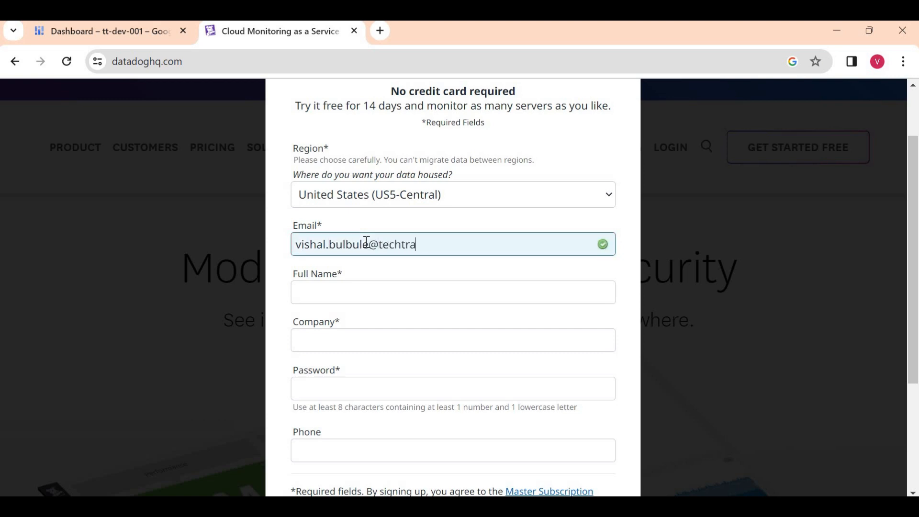
{"action": "left_click", "coordinate": [373, 296]}
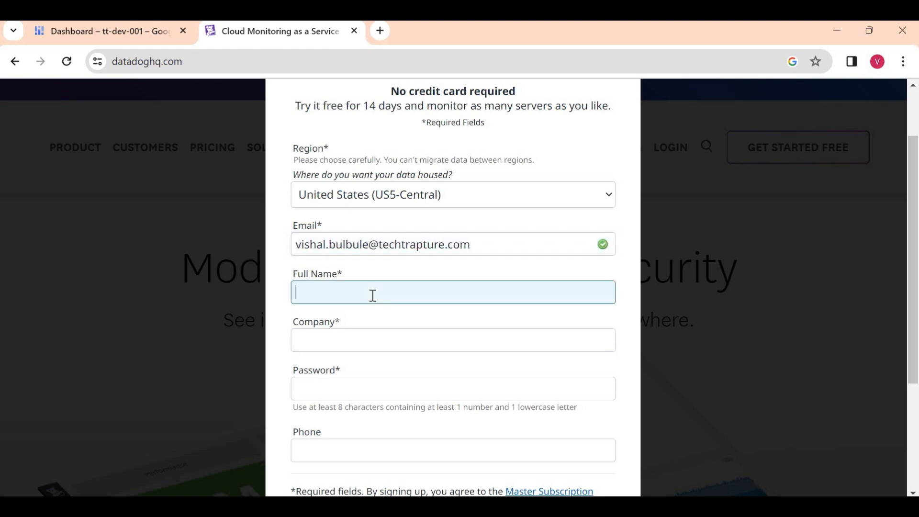
{"action": "type", "text": "Vishakll"}
- Fill in the company name and account password, then submit the sign-up form
{"action": "left_click", "coordinate": [352, 341]}
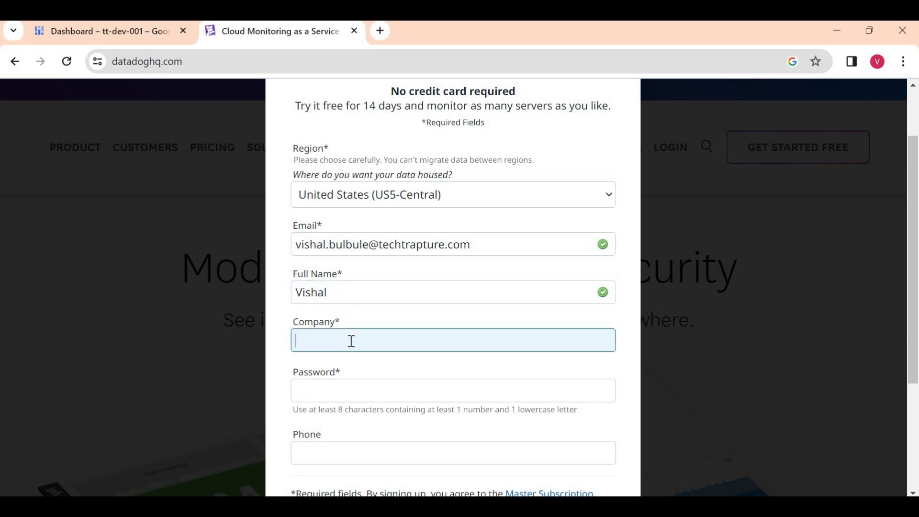
{"action": "type", "text": "TechTrapture"}
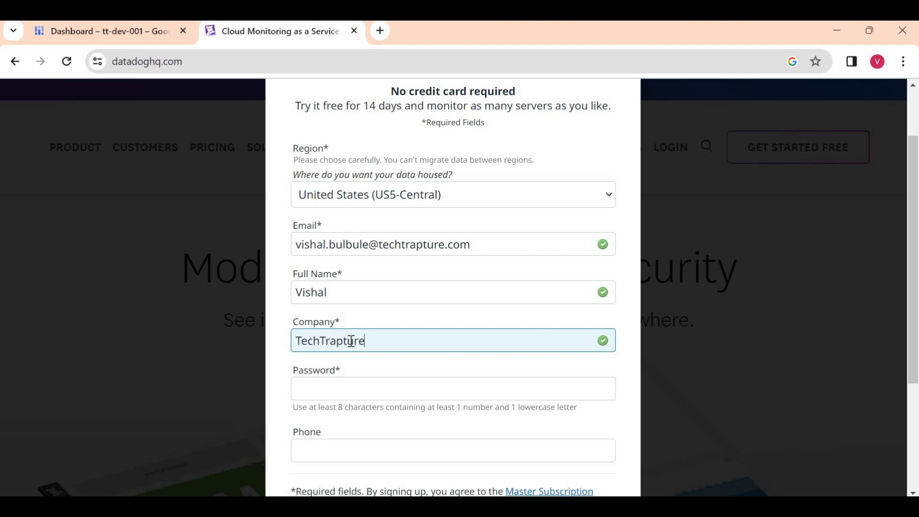
{"action": "left_click", "coordinate": [346, 389]}
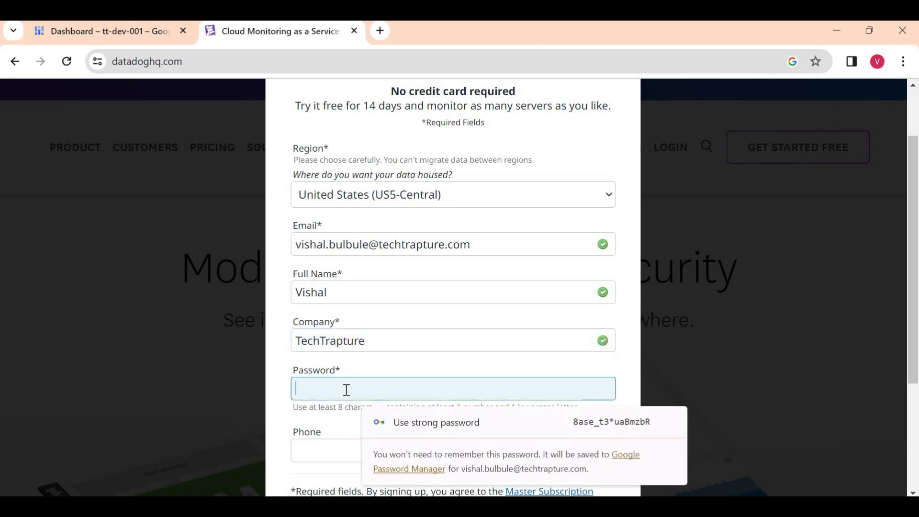
{"action": "type", "text": "•"}
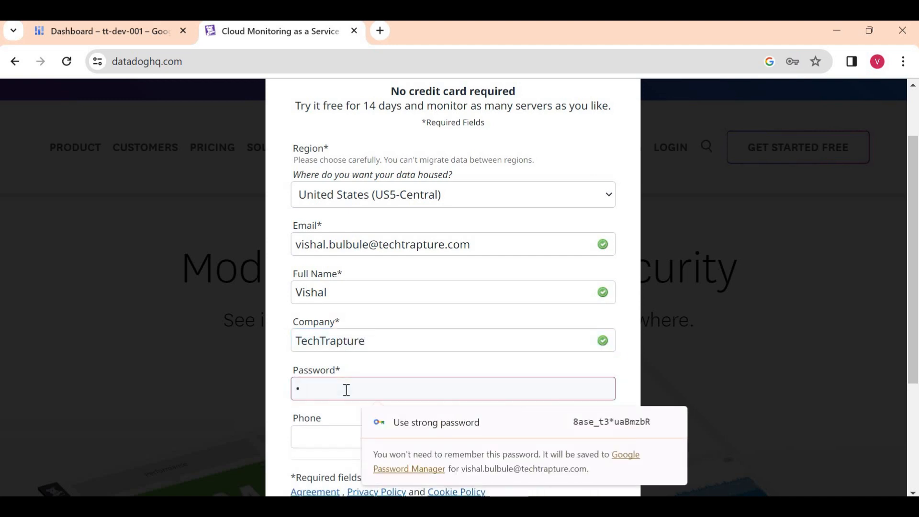
{"action": "type", "text": "•••••"}
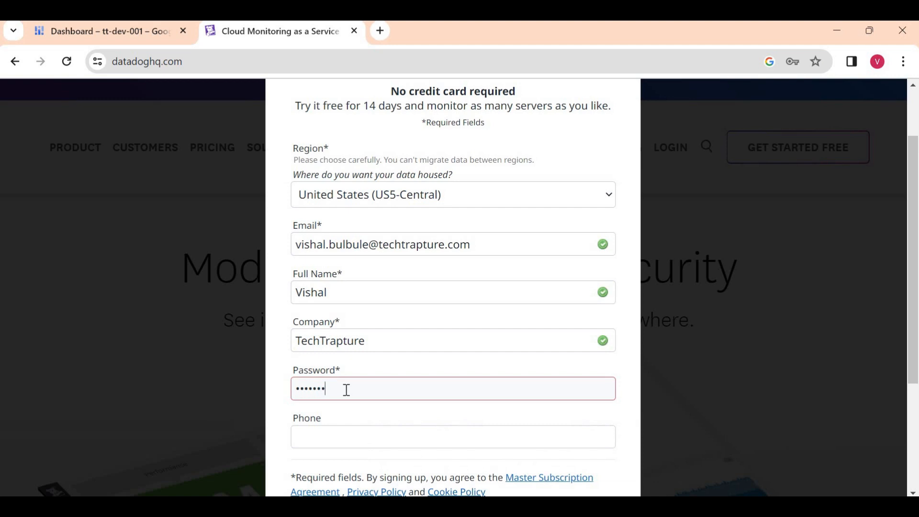
{"action": "type", "text": "••"}
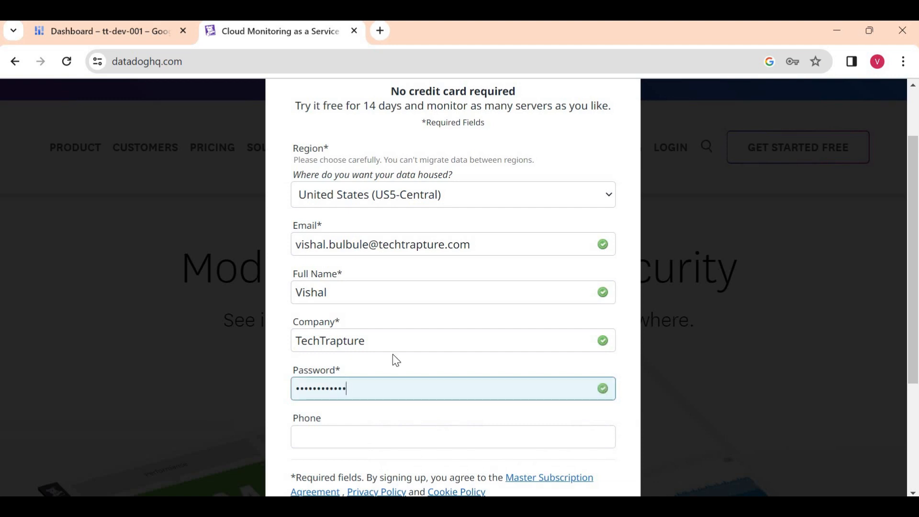
{"action": "scroll", "coordinate": [398, 367], "scroll_direction": "down", "scroll_amount": 4}
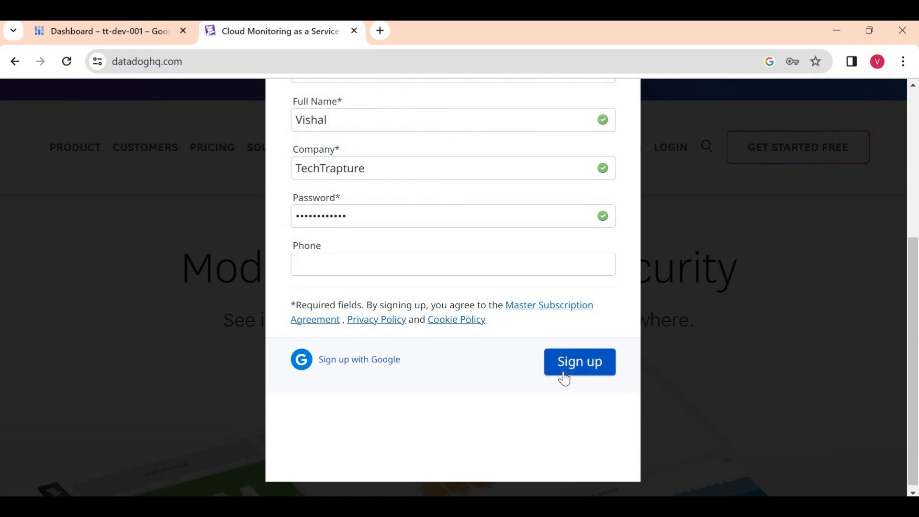
{"action": "left_click", "coordinate": [565, 379]}
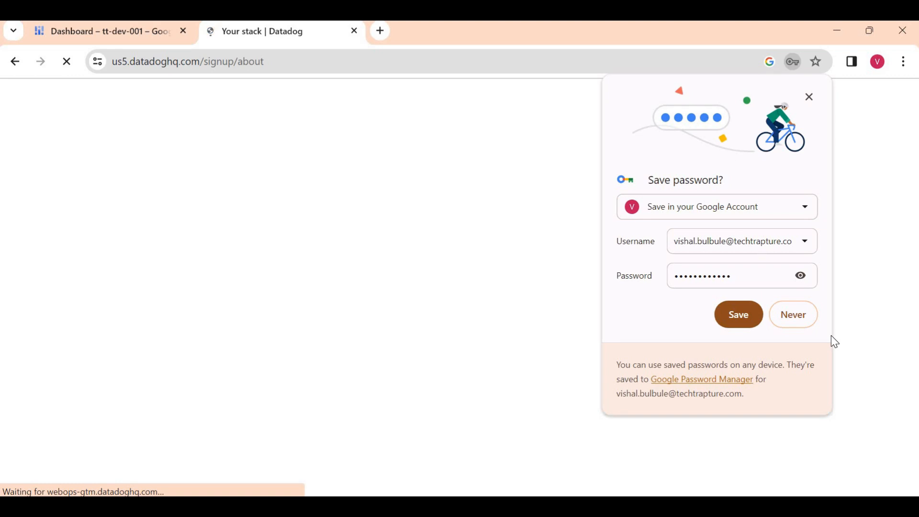
- Save the login in Chrome, pick Google Cloud Platform as the stack, and continue to Agent Setup
{"action": "left_click", "coordinate": [738, 316]}
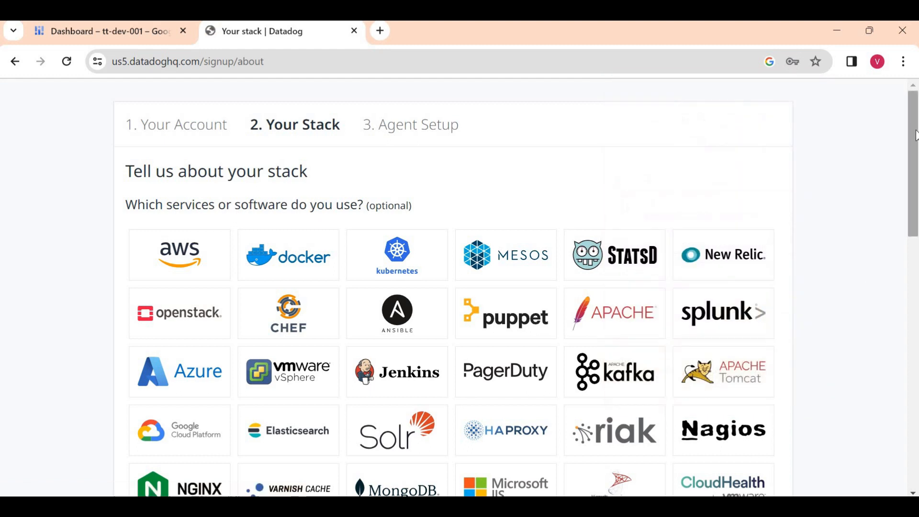
{"action": "left_click_drag", "start_coordinate": [915, 135], "coordinate": [909, 162]}
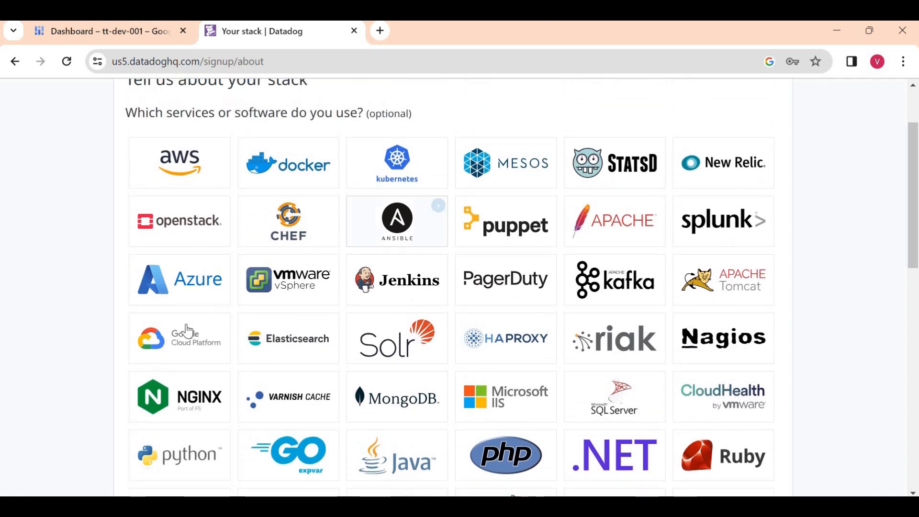
{"action": "left_click", "coordinate": [177, 341]}
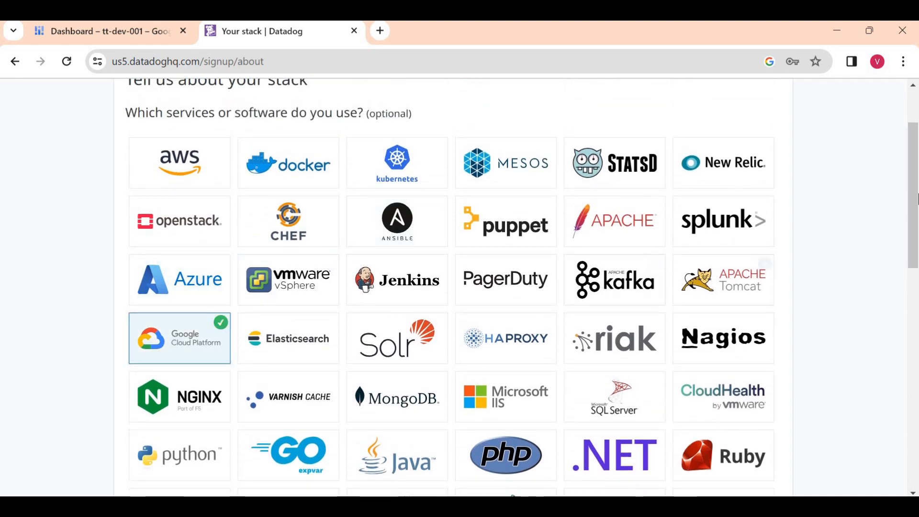
{"action": "left_click_drag", "start_coordinate": [917, 188], "coordinate": [912, 417]}
{"action": "left_click", "coordinate": [765, 374]}
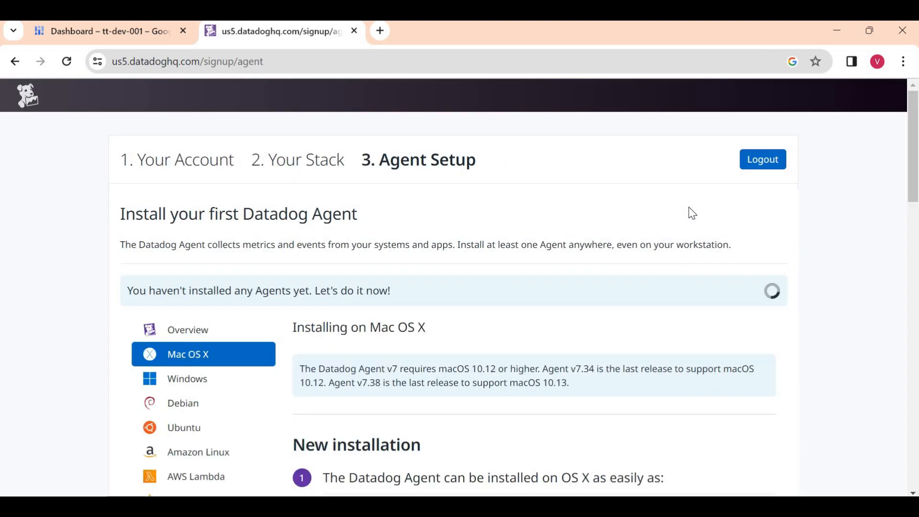
- Read the notes that no Agents are installed and a running Agent is required, then return to the tt-dev-001 console
{"action": "triple_click", "coordinate": [155, 293]}
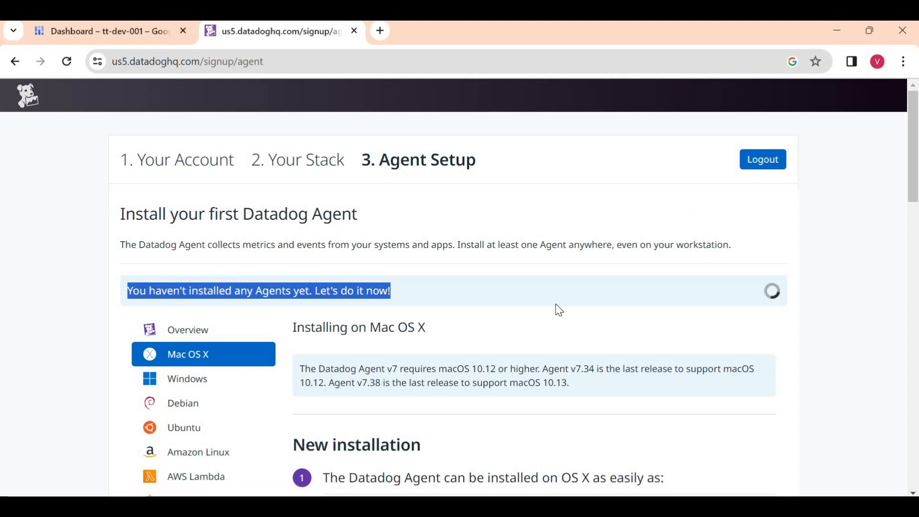
{"action": "left_click", "coordinate": [826, 308]}
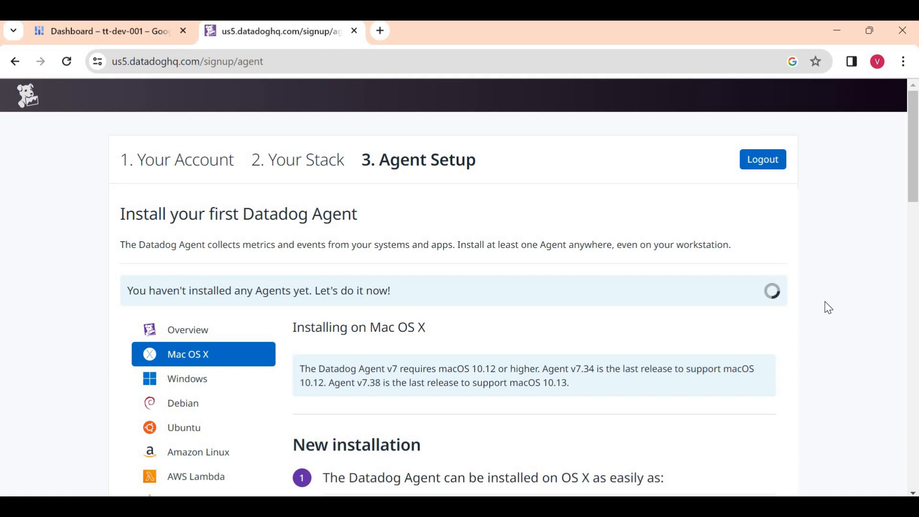
{"action": "scroll", "coordinate": [825, 302], "scroll_direction": "down", "scroll_amount": 15}
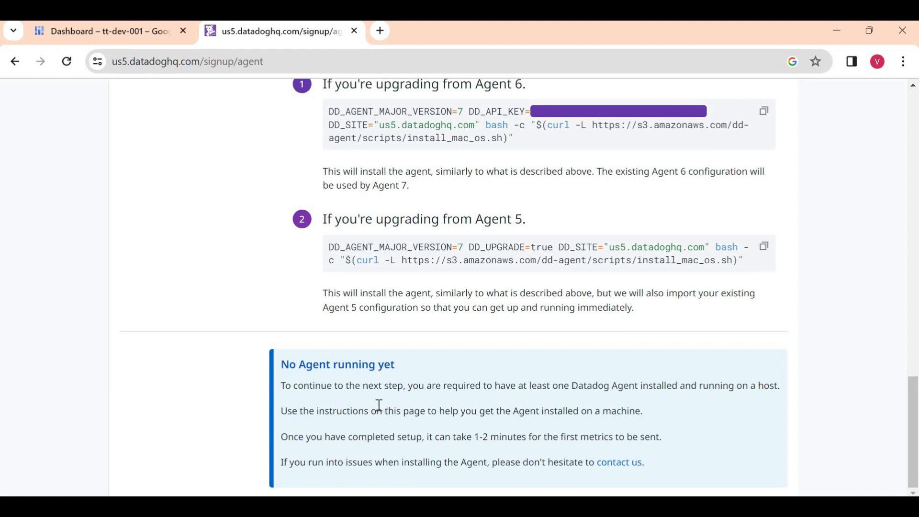
{"action": "triple_click", "coordinate": [510, 388]}
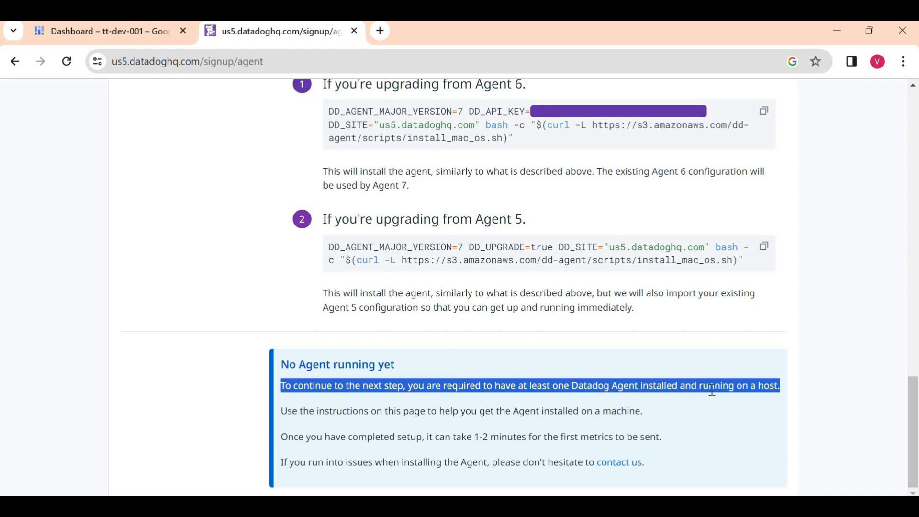
{"action": "left_click", "coordinate": [914, 259]}
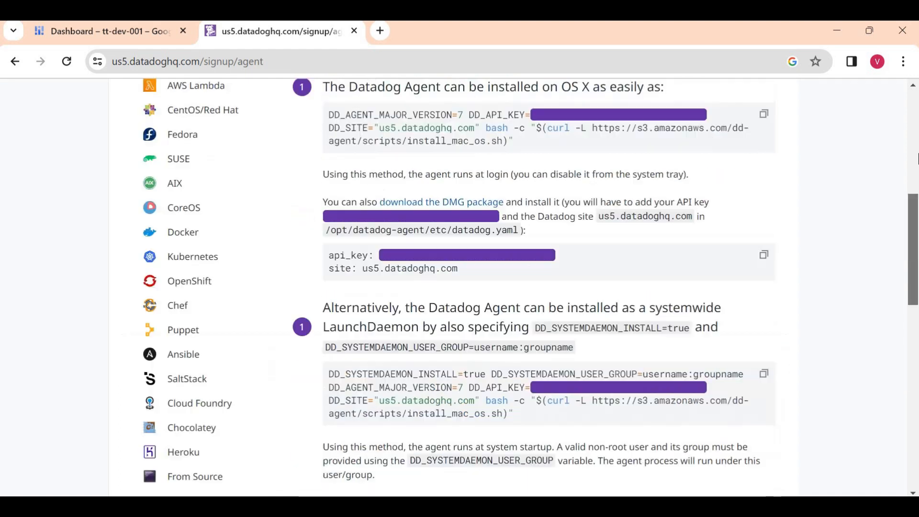
{"action": "left_click", "coordinate": [914, 158]}
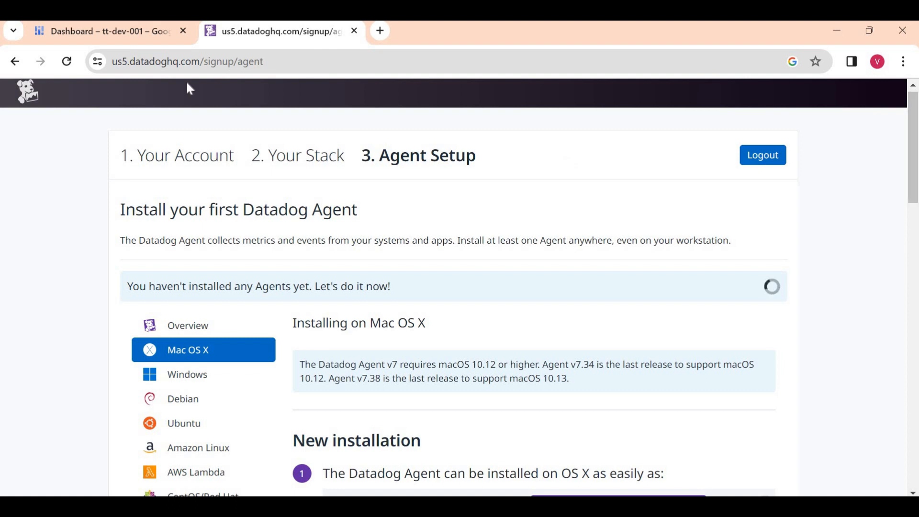
{"action": "left_click", "coordinate": [96, 30]}
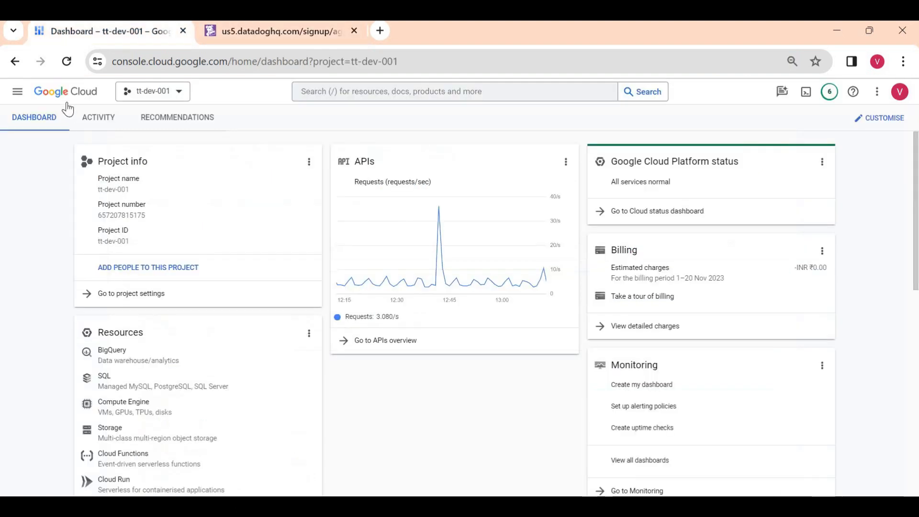
- From Compute Engine VM instances, create instance-1 as an e2-medium VM in us-central1-a
{"action": "left_click", "coordinate": [17, 91]}
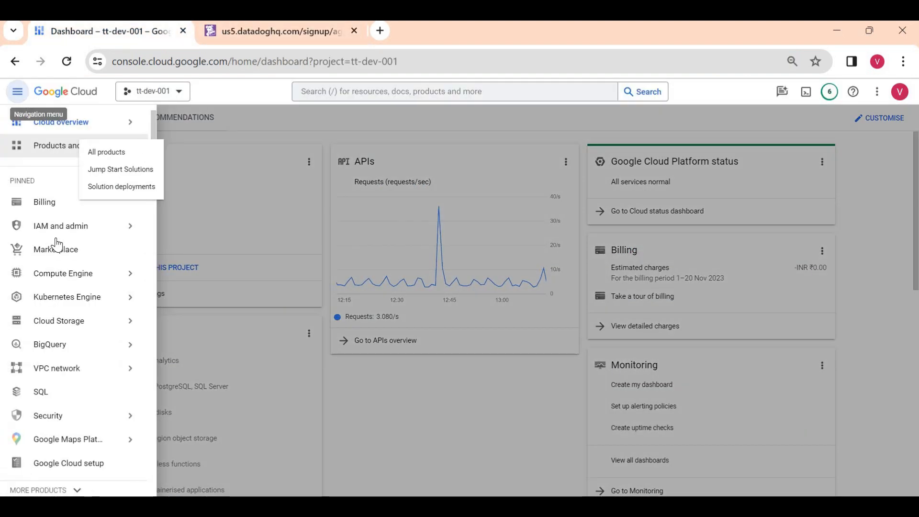
{"action": "left_click", "coordinate": [58, 272]}
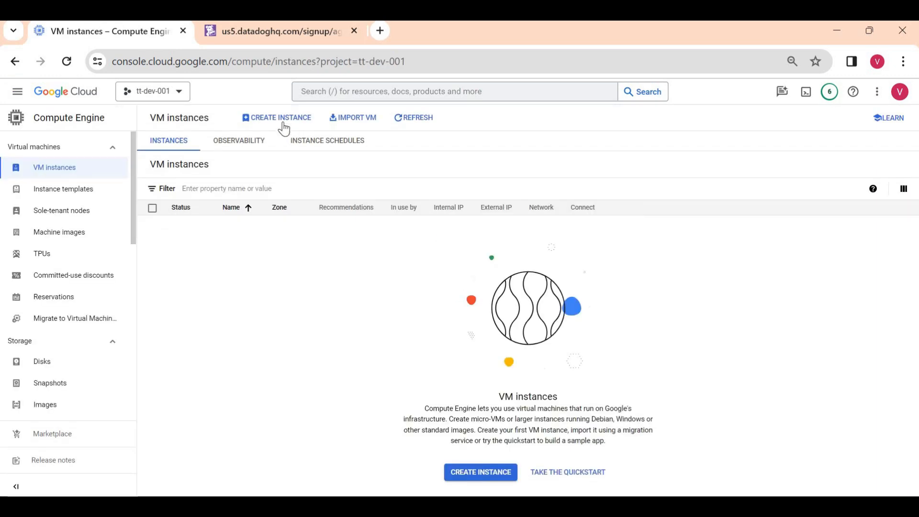
{"action": "left_click", "coordinate": [274, 119]}
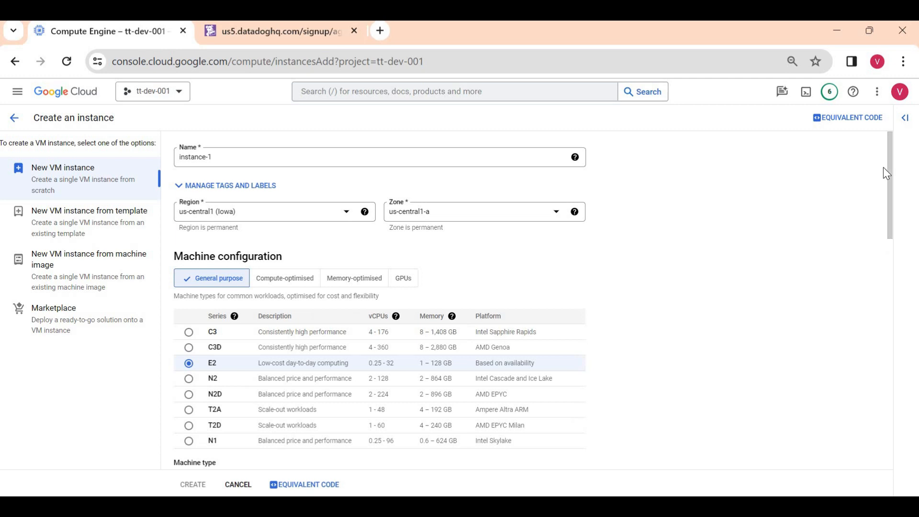
{"action": "scroll", "coordinate": [892, 273], "scroll_direction": "down", "scroll_amount": 15}
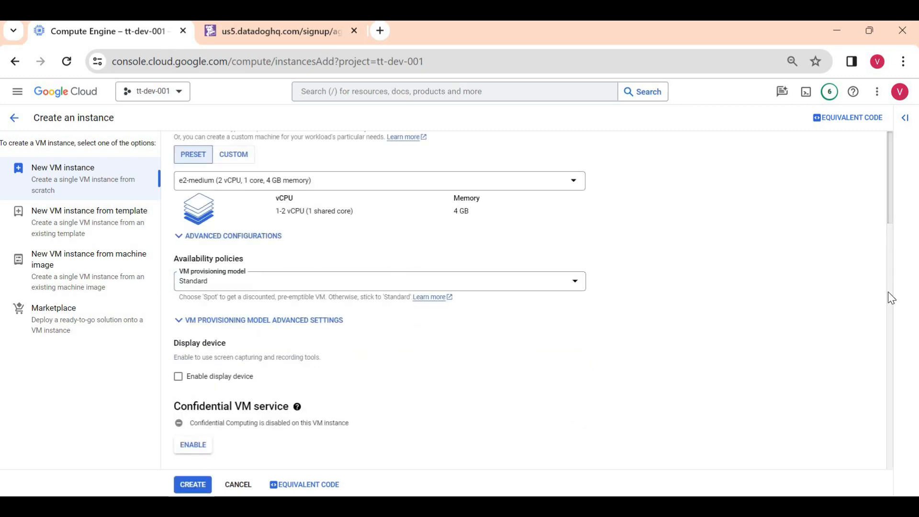
{"action": "scroll", "coordinate": [883, 438], "scroll_direction": "down", "scroll_amount": 2}
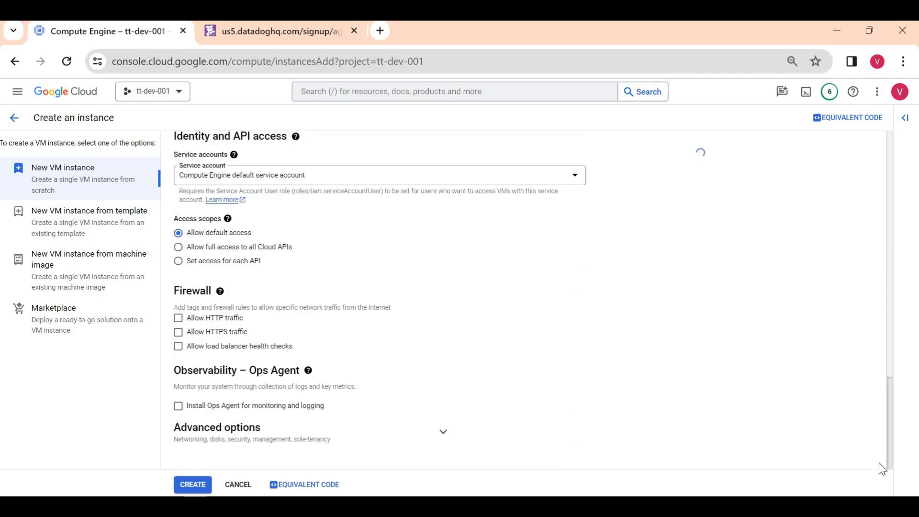
{"action": "left_click", "coordinate": [205, 485]}
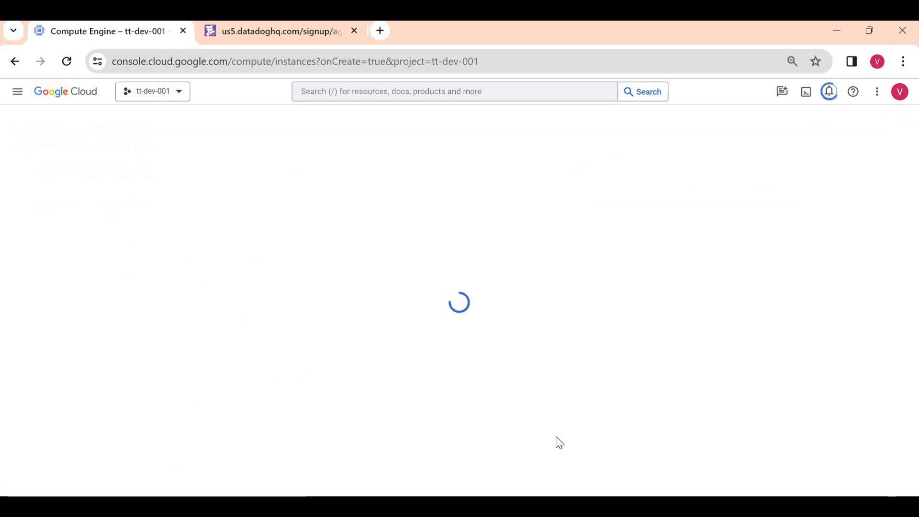
- Review Datadog's Agent Setup page and check on the new VM's status
{"action": "left_click", "coordinate": [271, 29]}
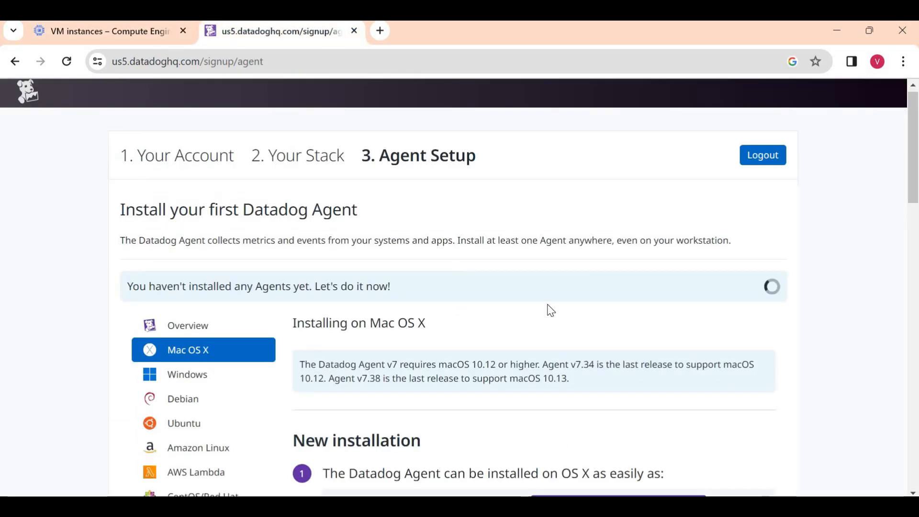
{"action": "triple_click", "coordinate": [223, 287]}
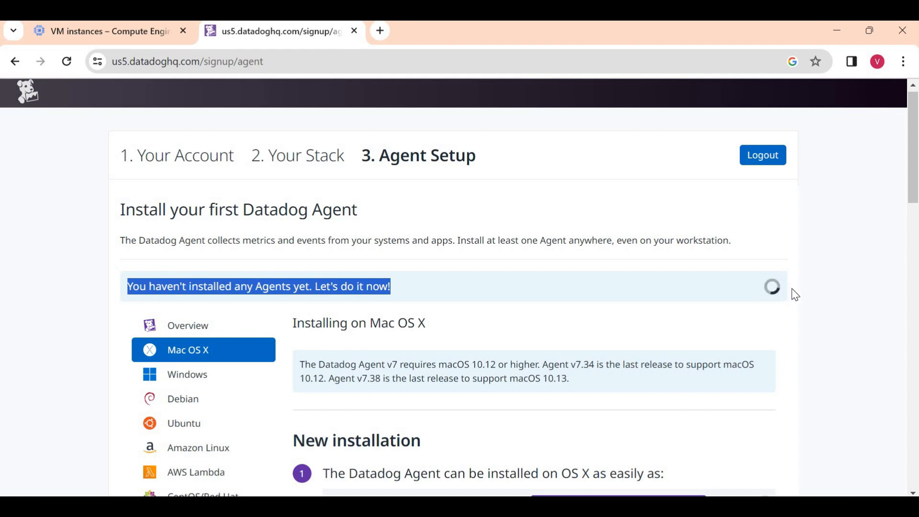
{"action": "left_click", "coordinate": [761, 290]}
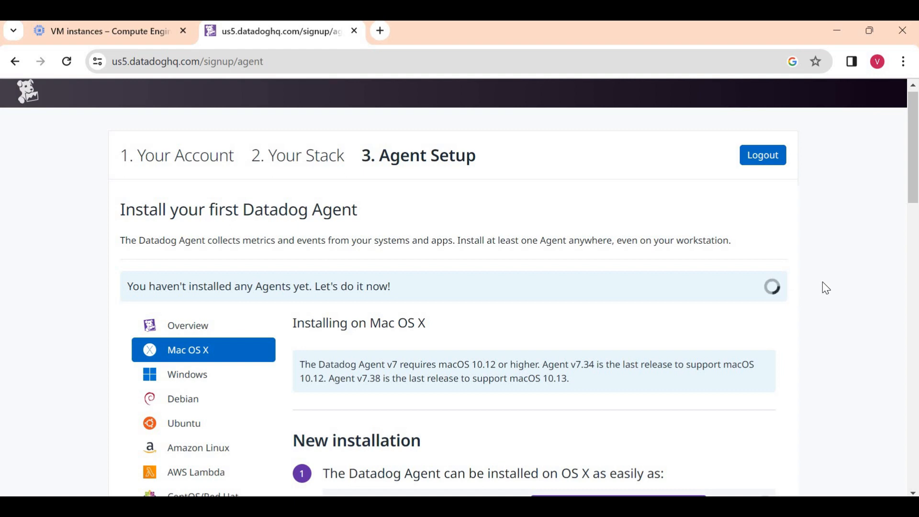
{"action": "scroll", "coordinate": [823, 287], "scroll_direction": "down", "scroll_amount": 3}
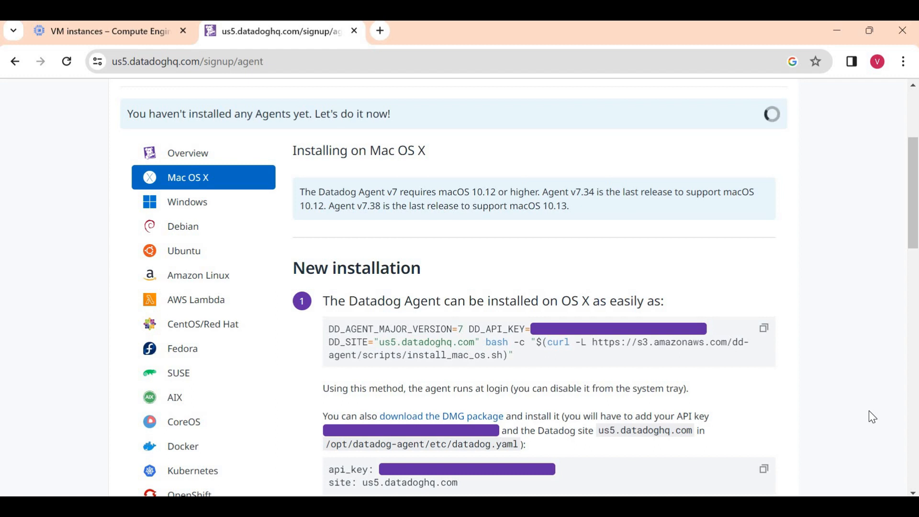
{"action": "left_click", "coordinate": [134, 41]}
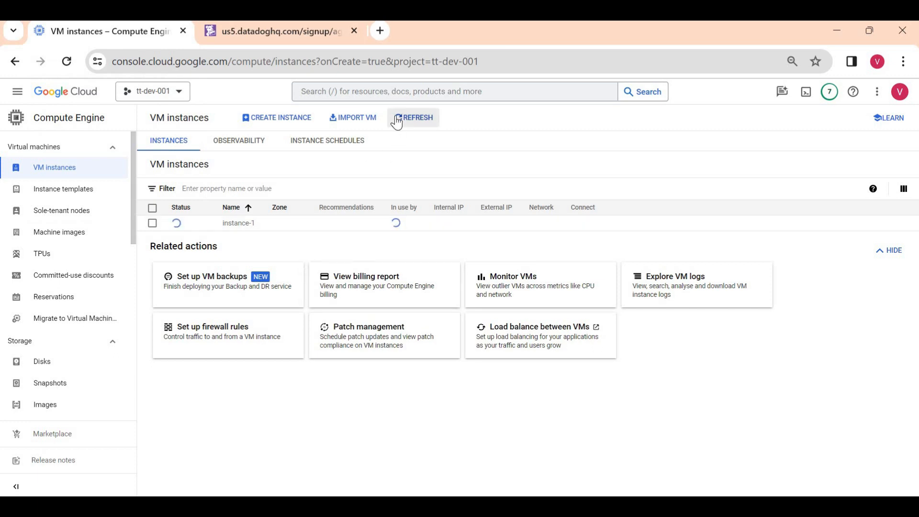
- Copy the Debian Agent install command, revealing the API key it contains
{"action": "left_click", "coordinate": [279, 30]}
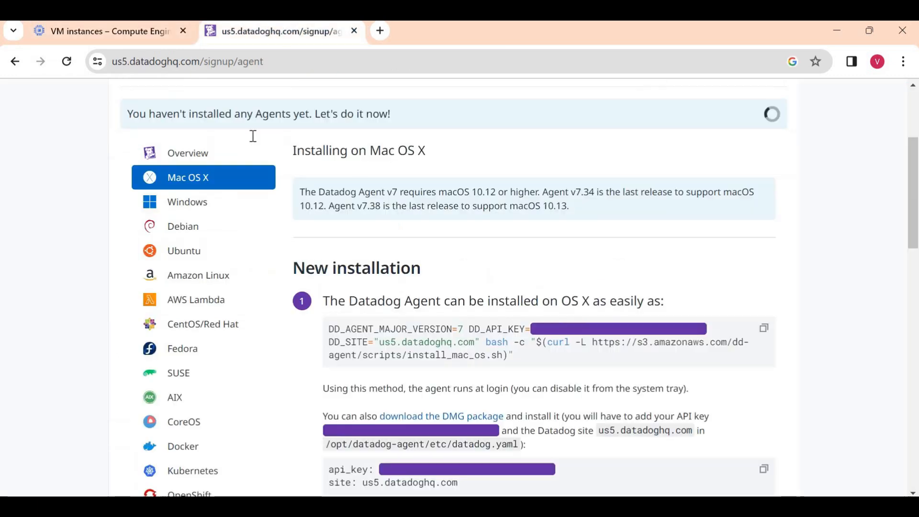
{"action": "left_click", "coordinate": [187, 229]}
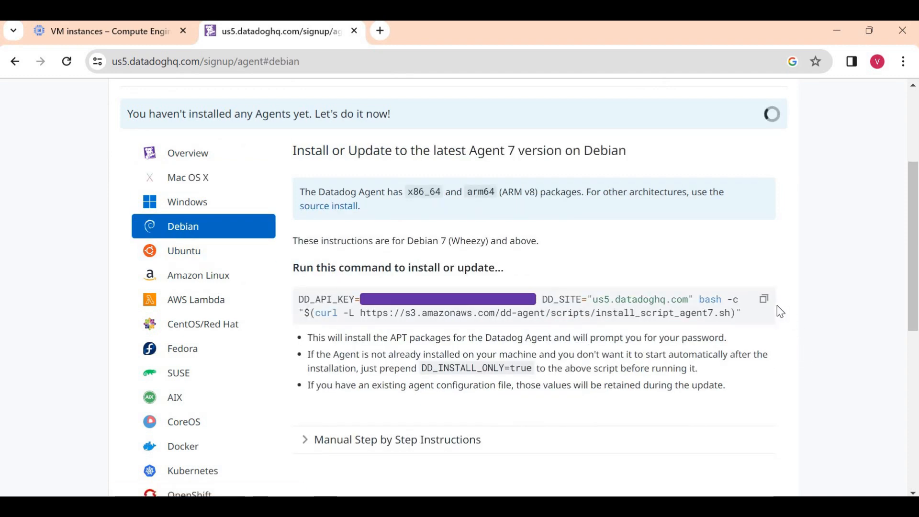
{"action": "left_click", "coordinate": [764, 300]}
{"action": "left_click", "coordinate": [424, 300]}
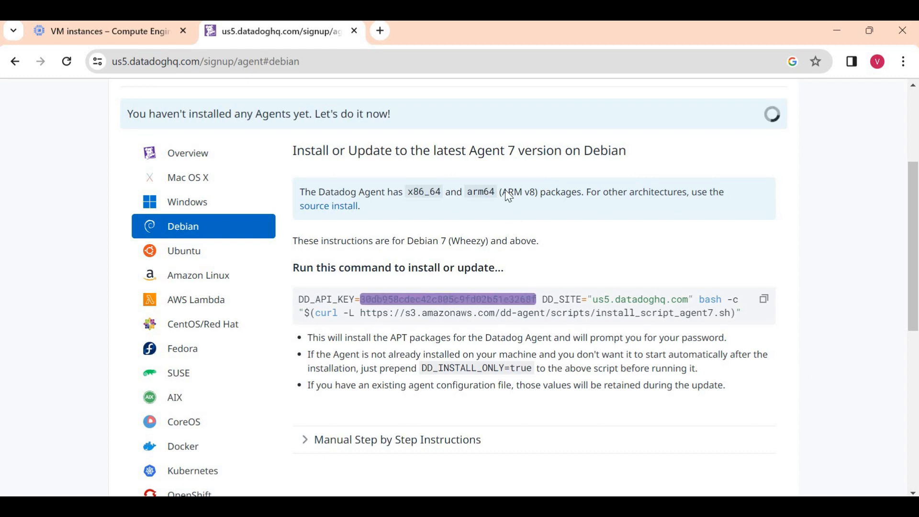
{"action": "left_click", "coordinate": [137, 37]}
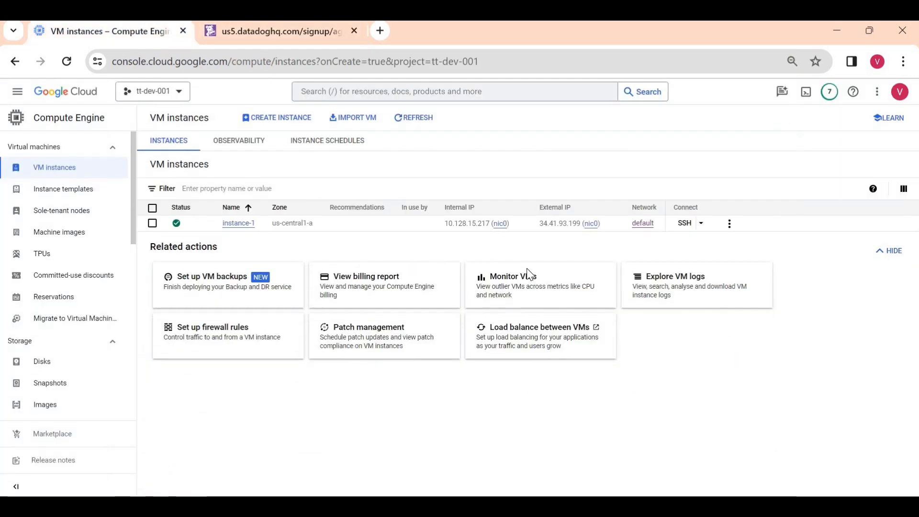
- Refresh the VM list and open an authorised SSH-in-browser session to instance-1
{"action": "left_click", "coordinate": [417, 123]}
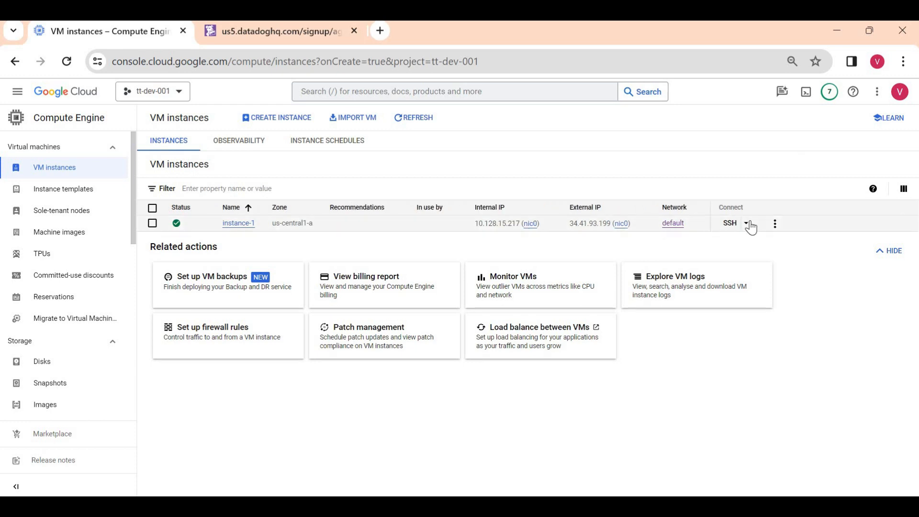
{"action": "left_click", "coordinate": [730, 225]}
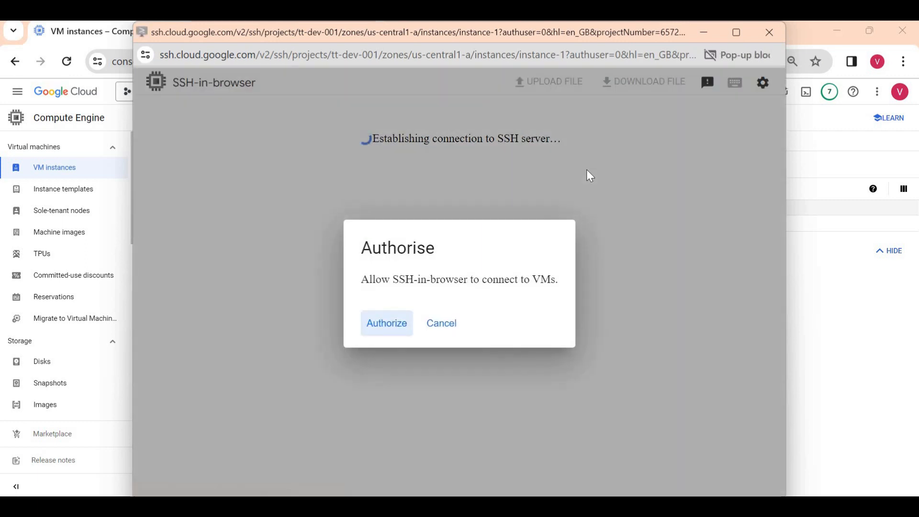
{"action": "left_click", "coordinate": [401, 328]}
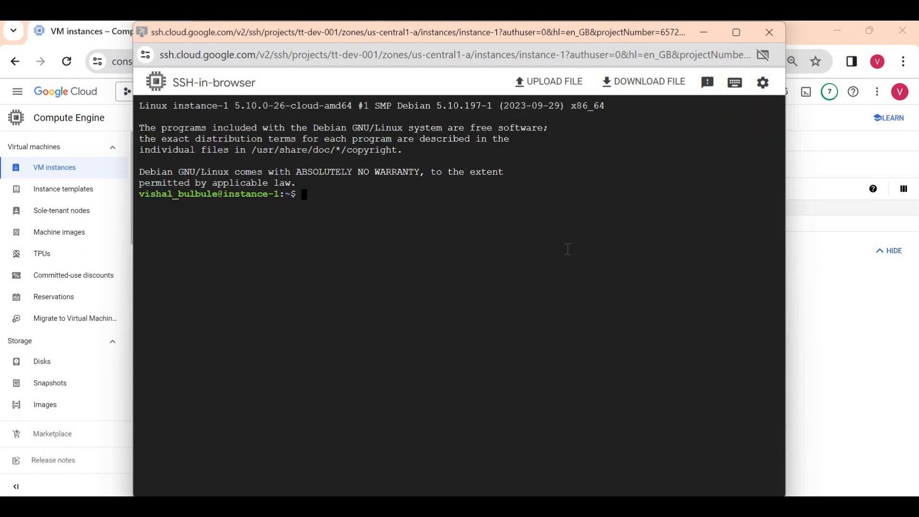
- Run 'sudo apt-get update' on instance-1, then paste and run the Datadog Agent install command
{"action": "type", "text": "sudo apt-get update"}
{"action": "key", "text": "Return"}
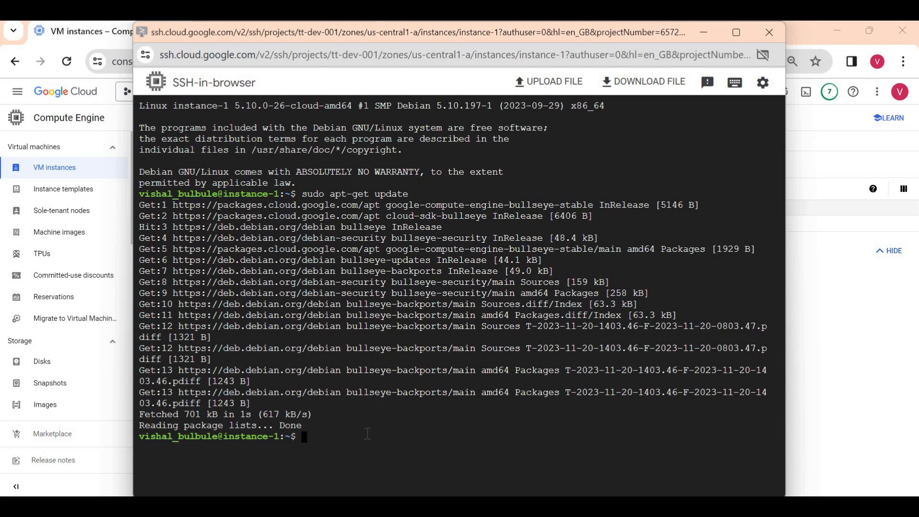
{"action": "key", "text": "ctrl+v"}
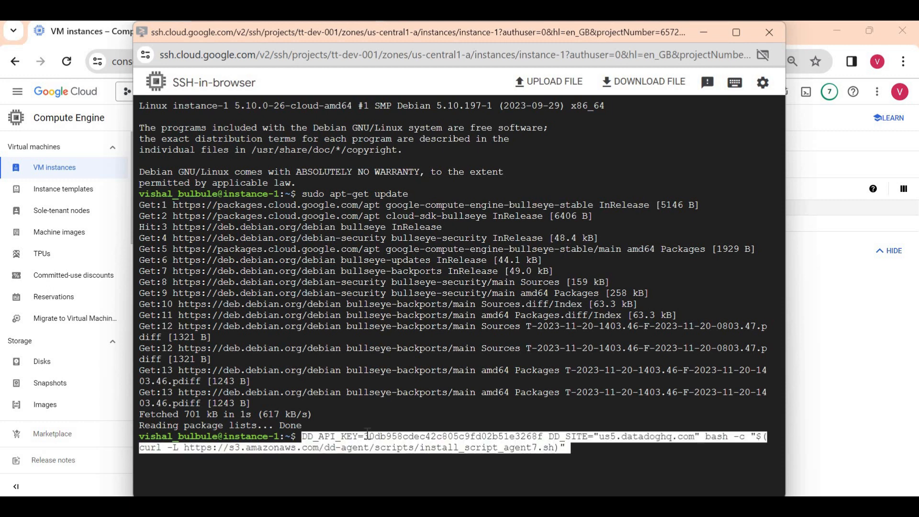
{"action": "key", "text": "Return"}
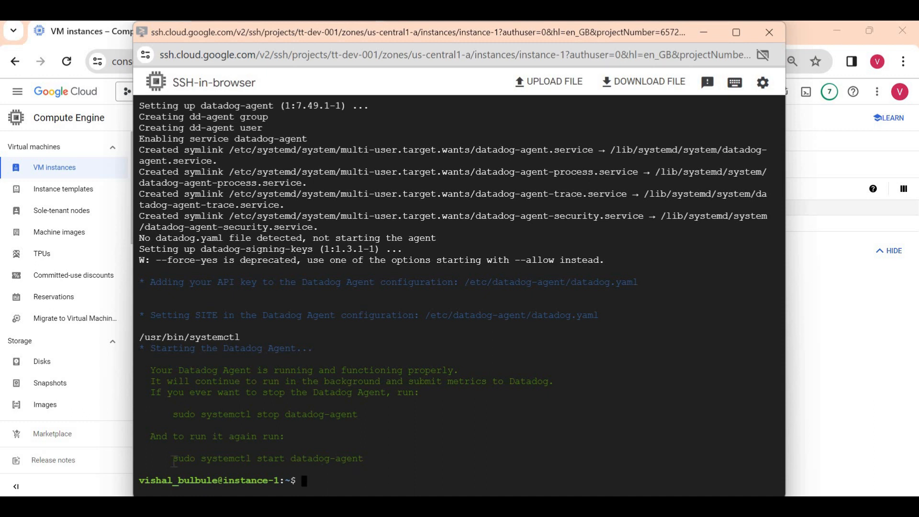
- Turn the copied start command into 'sudo systemctl status datadog-agent' and run it
{"action": "left_click_drag", "start_coordinate": [173, 458], "coordinate": [367, 458]}
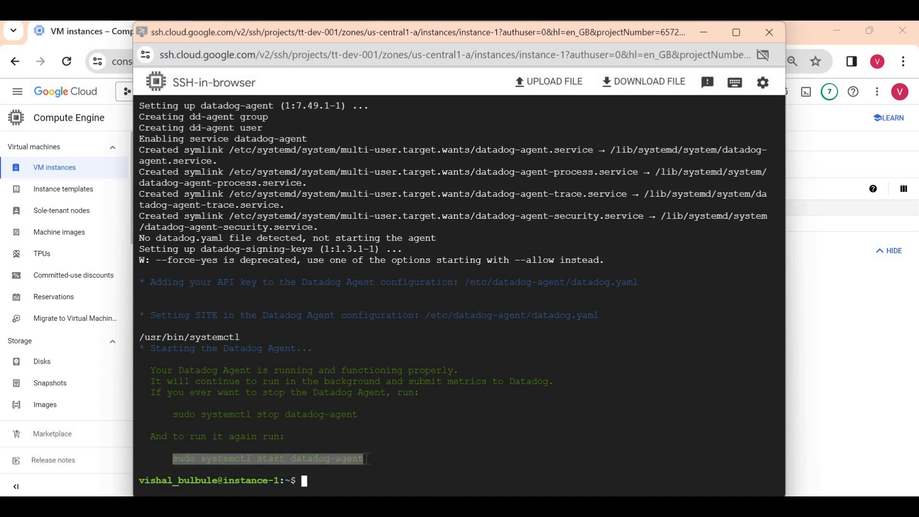
{"action": "key", "text": "ctrl+v"}
{"action": "key", "text": "Left"}
{"action": "key", "text": "Left"}
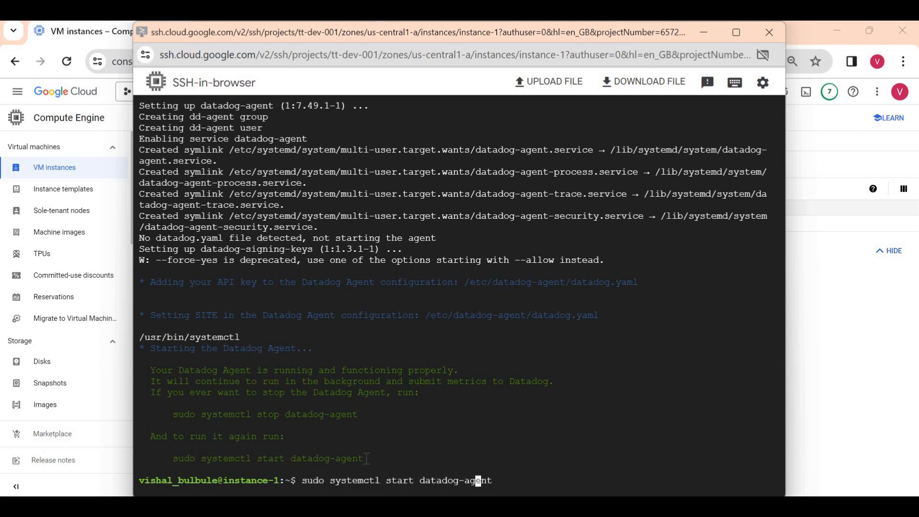
{"action": "key", "text": "Left"}
{"action": "key", "text": "Left"}
{"action": "key", "text": "Left"}
{"action": "key", "text": "Left"}
{"action": "key", "text": "Left"}
{"action": "key", "text": "Left"}
{"action": "key", "text": "Left"}
{"action": "key", "text": "Left"}
{"action": "key", "text": "Left"}
{"action": "key", "text": "Left"}
{"action": "key", "text": "Left"}
{"action": "key", "text": "Left"}
{"action": "key", "text": "Left"}
{"action": "key", "text": "Right"}
{"action": "key", "text": "Right"}
{"action": "key", "text": "BackSpace"}
{"action": "key", "text": "BackSpace"}
{"action": "key", "text": "BackSpace"}
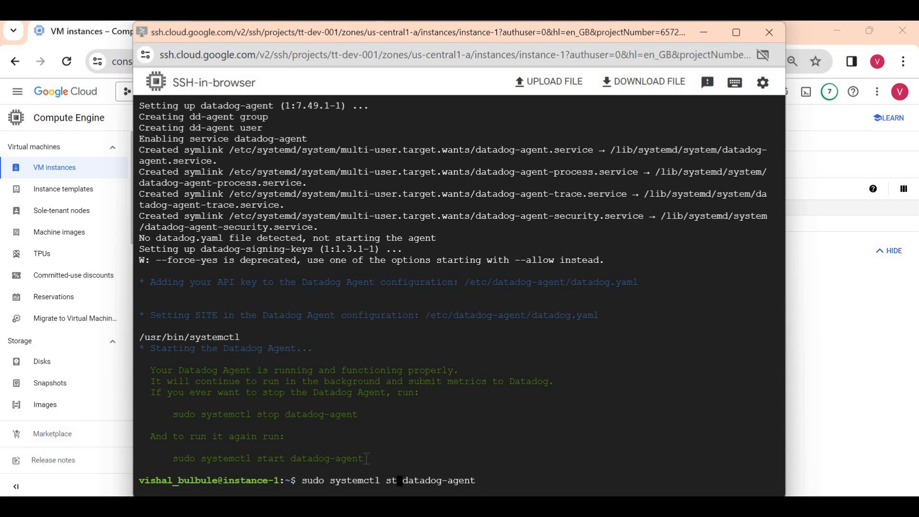
{"action": "type", "text": "atus"}
{"action": "key", "text": "Return"}
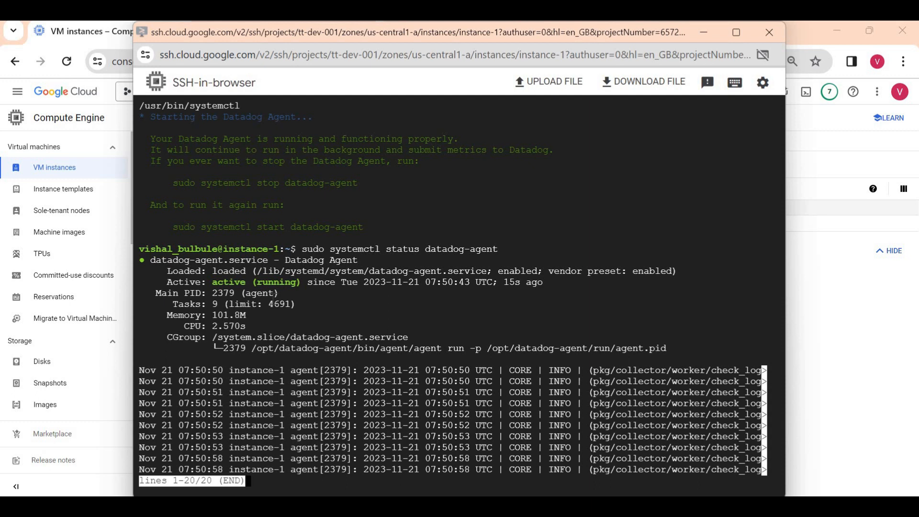
- Confirm the agent is active (running) with its main PID, then quit the output and minimise SSH
{"action": "triple_click", "coordinate": [245, 283]}
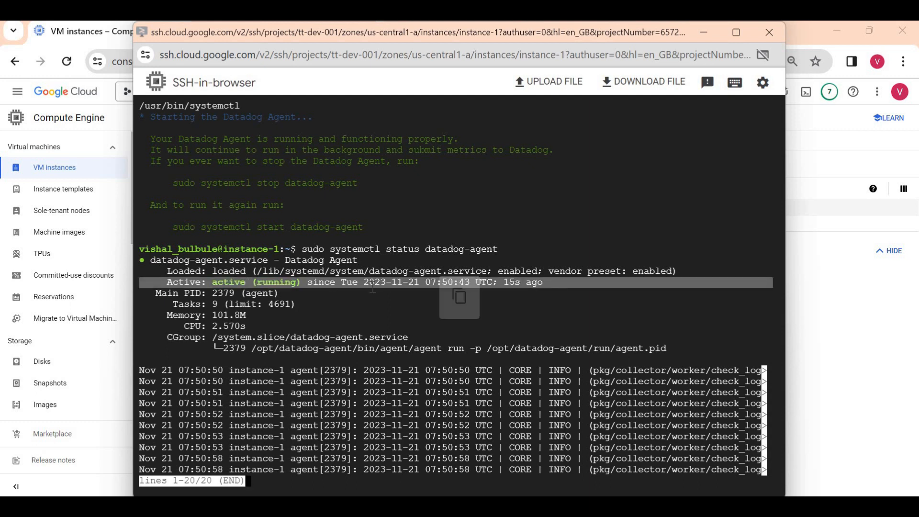
{"action": "triple_click", "coordinate": [271, 293]}
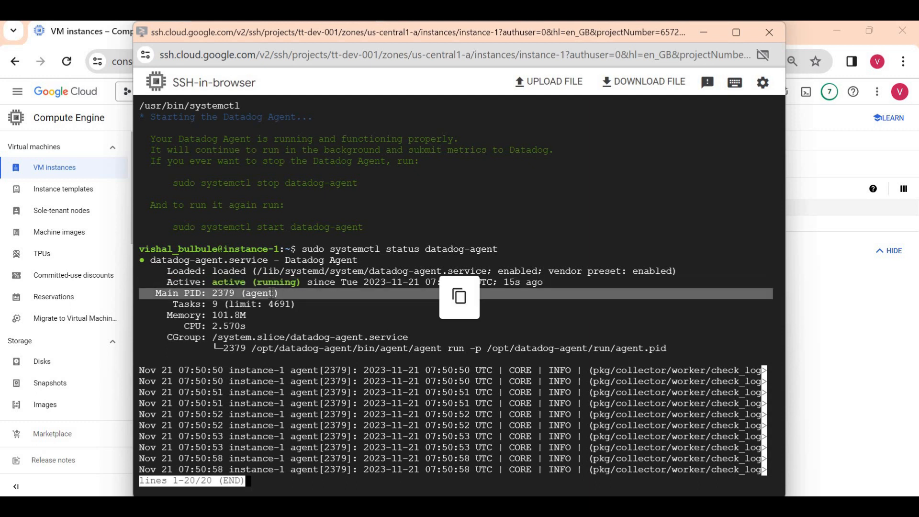
{"action": "key", "text": "q"}
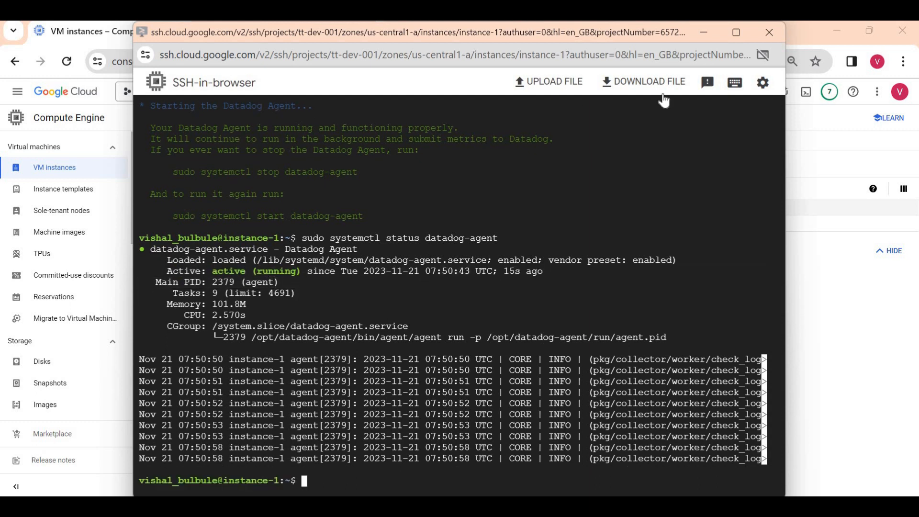
{"action": "left_click", "coordinate": [703, 34]}
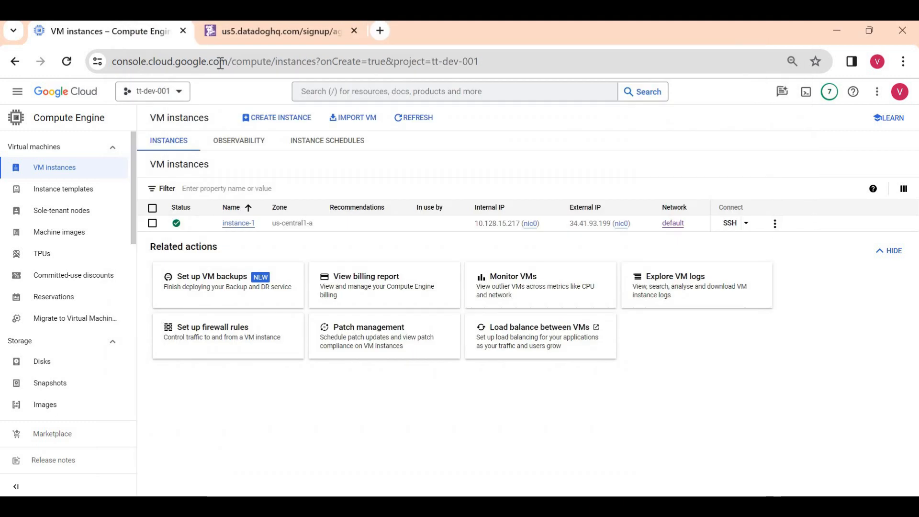
- Verify Datadog shows the first Agent running and reporting, then finish the Agent Setup
{"action": "left_click", "coordinate": [257, 30]}
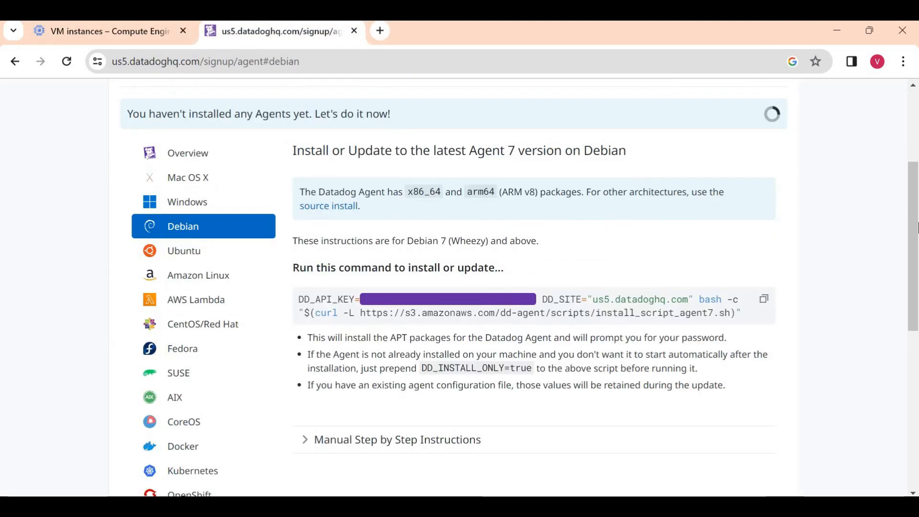
{"action": "scroll", "coordinate": [806, 158], "scroll_direction": "up", "scroll_amount": 2}
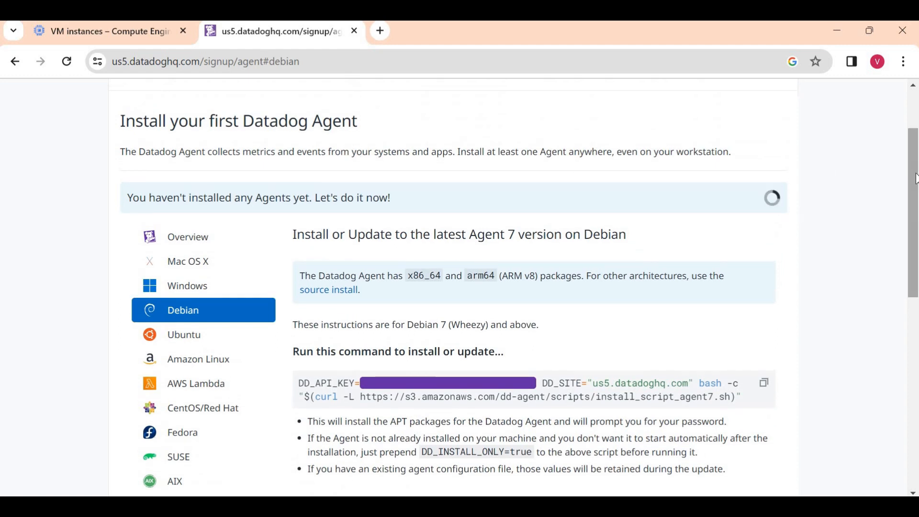
{"action": "left_click_drag", "start_coordinate": [916, 178], "coordinate": [916, 346]}
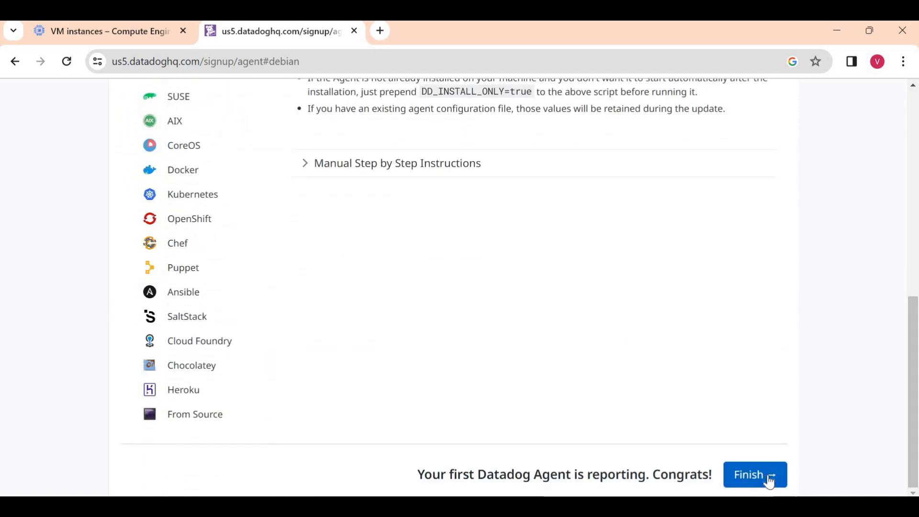
{"action": "triple_click", "coordinate": [610, 474]}
{"action": "scroll", "coordinate": [365, 268], "scroll_direction": "up", "scroll_amount": 10}
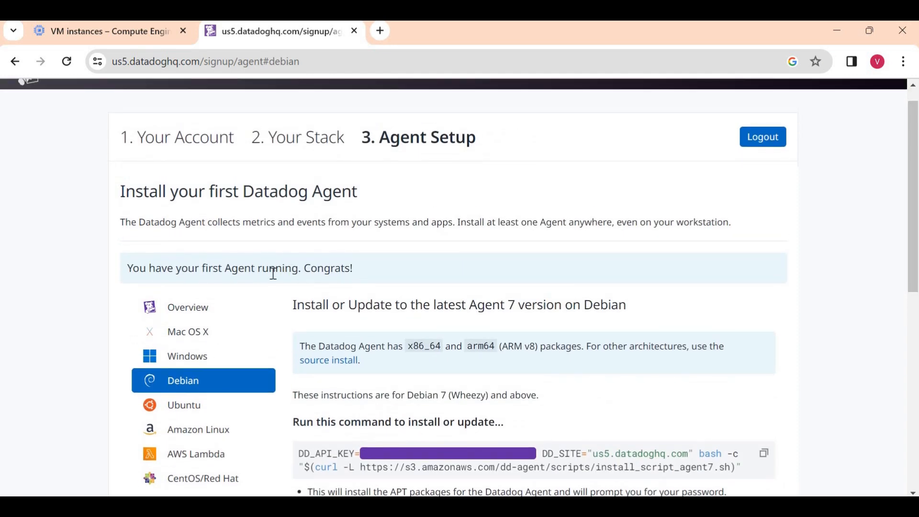
{"action": "triple_click", "coordinate": [274, 273]}
{"action": "left_click", "coordinate": [376, 282]}
{"action": "left_click_drag", "start_coordinate": [918, 196], "coordinate": [918, 411]}
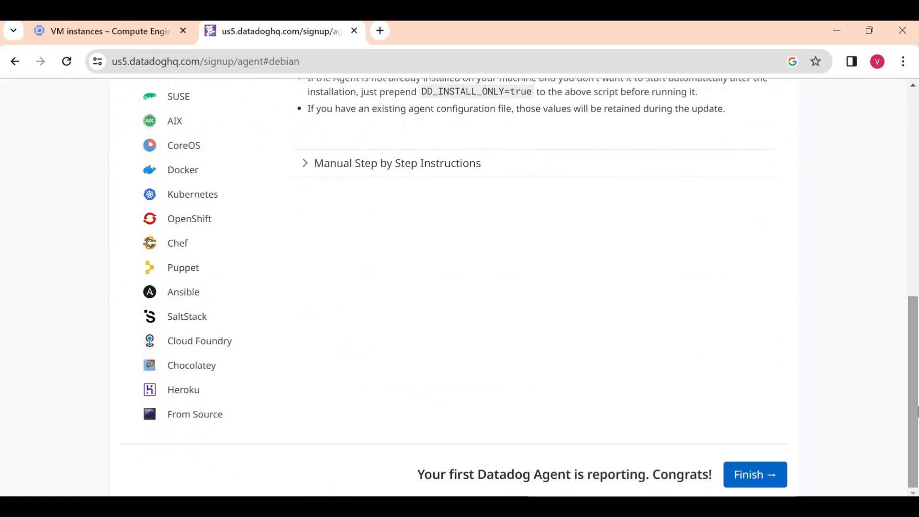
{"action": "left_click", "coordinate": [740, 479]}
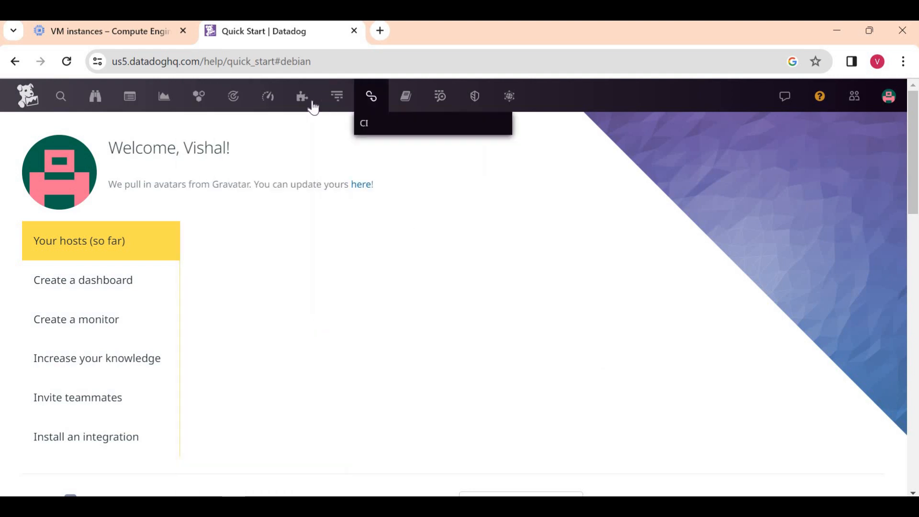
- Search Datadog's Integrations for 'Google Cloud' and open the Google Cloud Platform integration card
{"action": "mouse_move", "coordinate": [302, 101]}
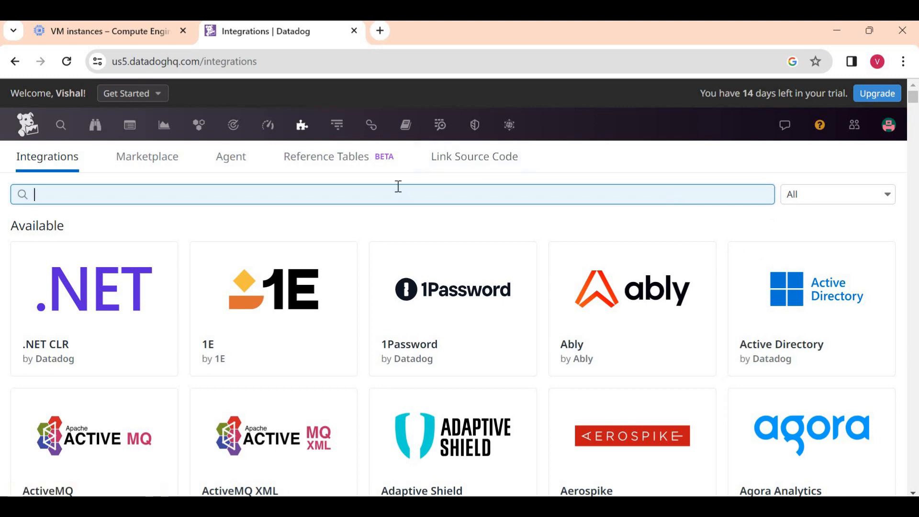
{"action": "type", "text": "Google Cloid"}
{"action": "key", "text": "BackSpace"}
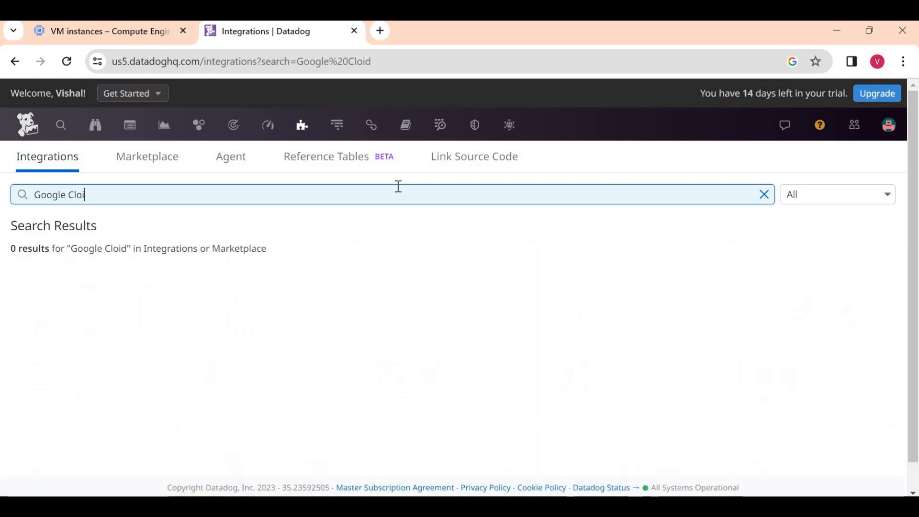
{"action": "key", "text": "BackSpace"}
{"action": "type", "text": "ud"}
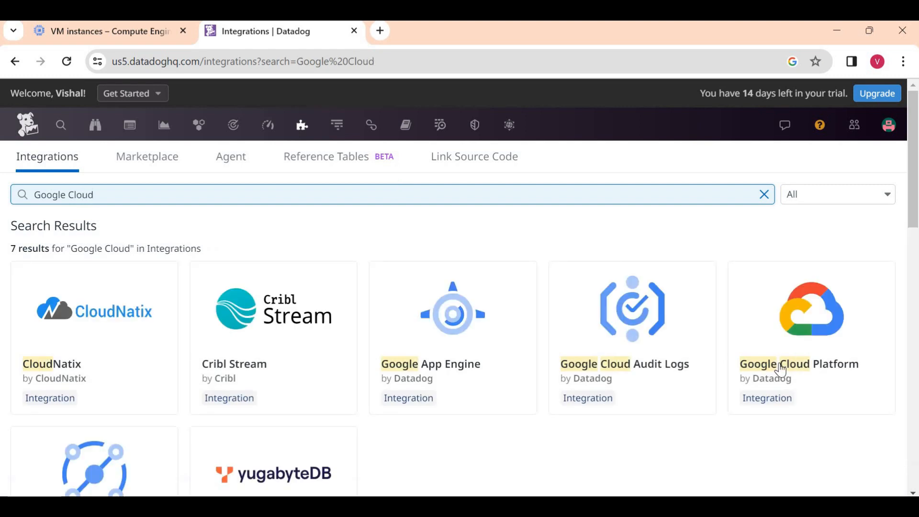
{"action": "mouse_move", "coordinate": [760, 320]}
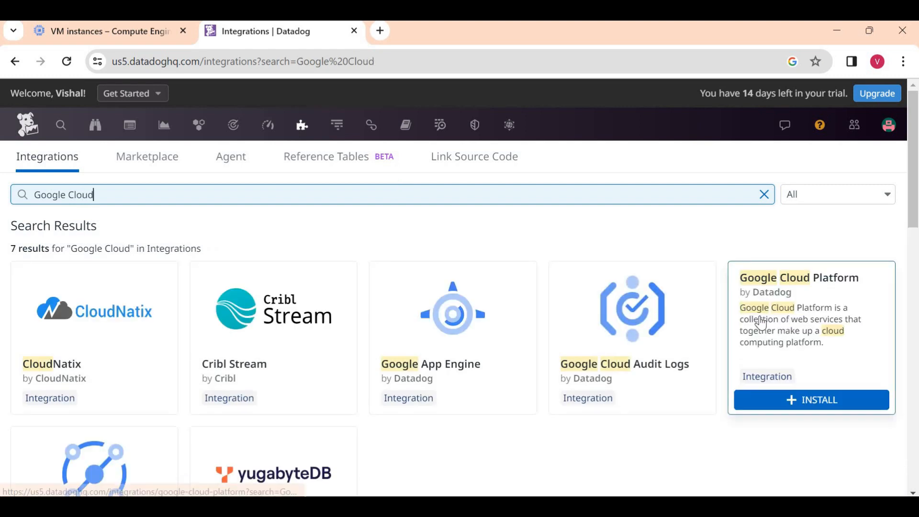
{"action": "left_click", "coordinate": [801, 302]}
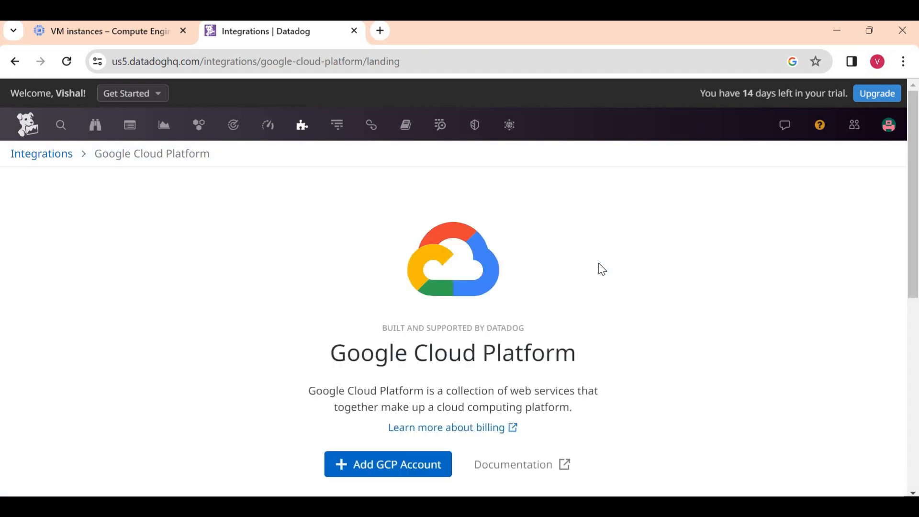
- Open the Add New GCP Account form, then return to Google Cloud's VM instances list
{"action": "scroll", "coordinate": [691, 283], "scroll_direction": "down", "scroll_amount": 10}
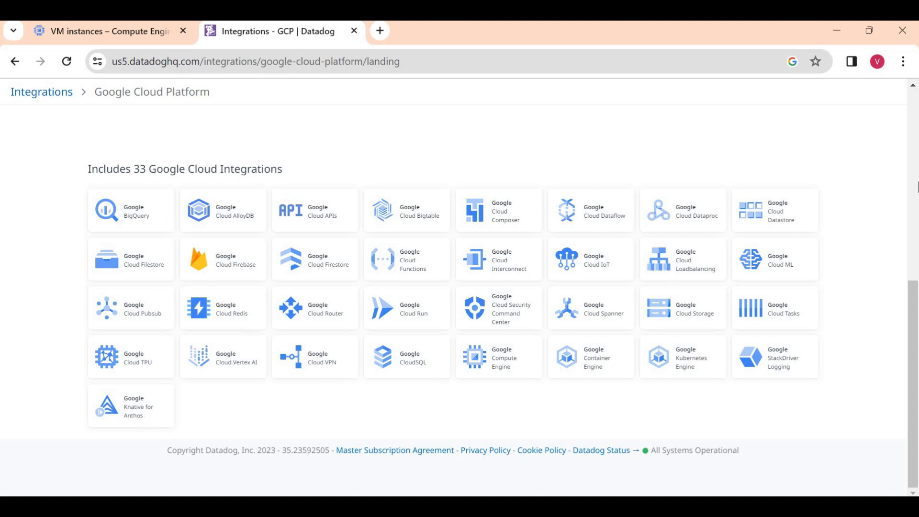
{"action": "left_click_drag", "start_coordinate": [918, 324], "coordinate": [918, 324]}
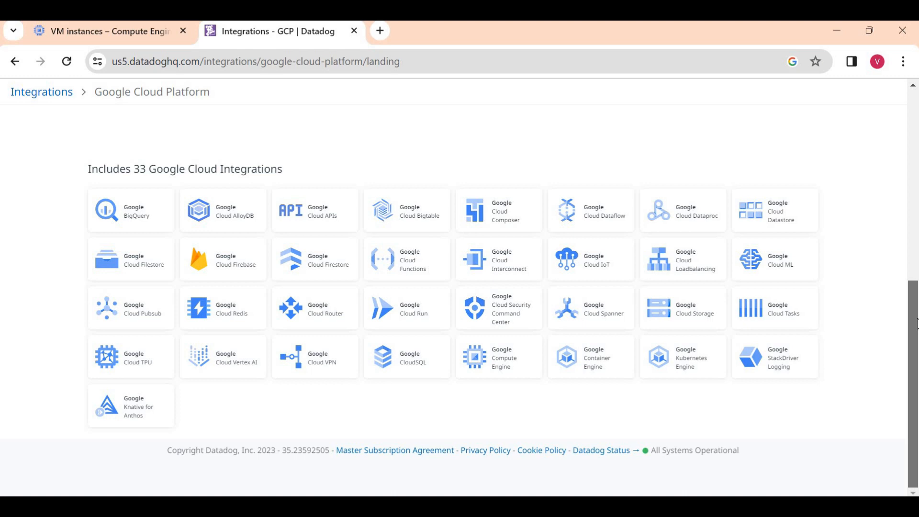
{"action": "scroll", "coordinate": [915, 246], "scroll_direction": "up", "scroll_amount": 5}
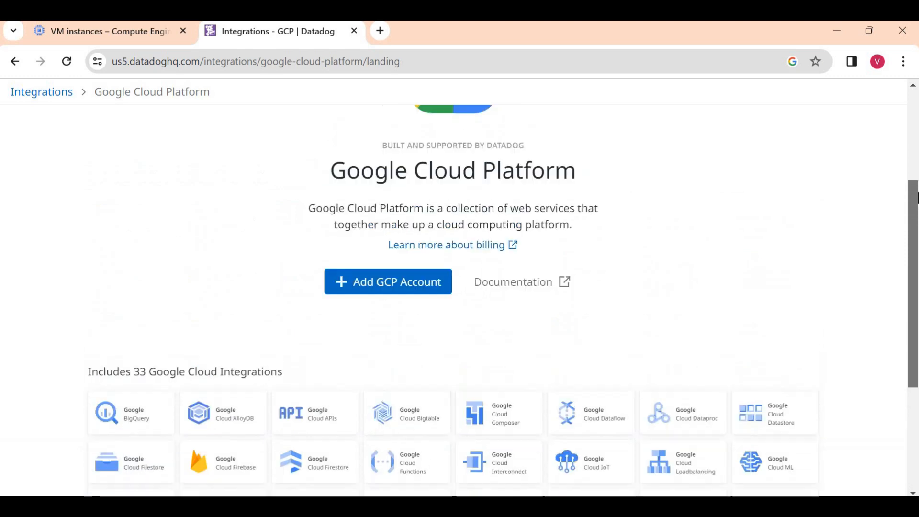
{"action": "left_click", "coordinate": [383, 335]}
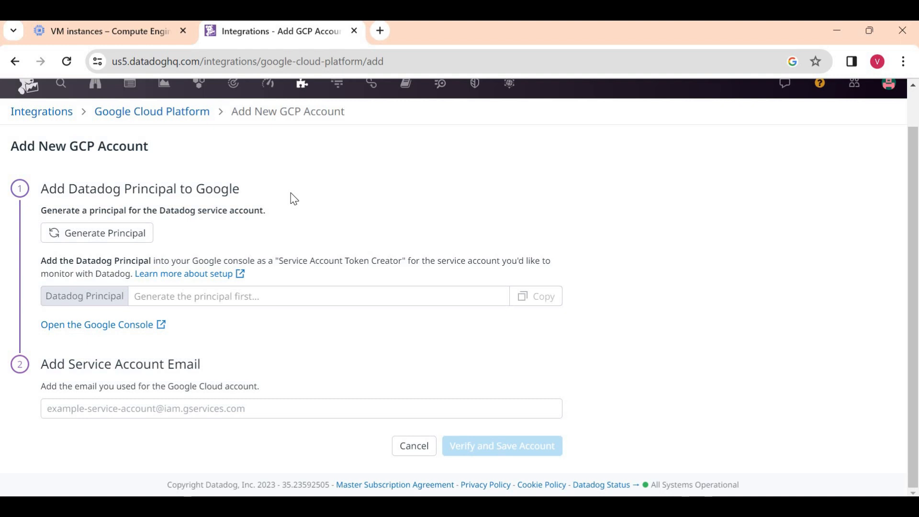
{"action": "left_click", "coordinate": [118, 441]}
{"action": "left_click", "coordinate": [101, 33]}
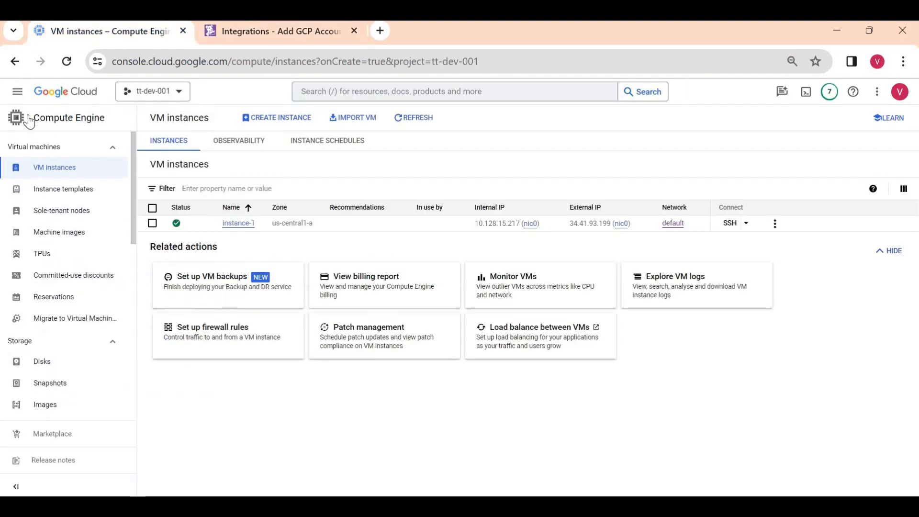
- Under IAM and admin > Service accounts, create a service account named datadog-sa
{"action": "left_click", "coordinate": [18, 92]}
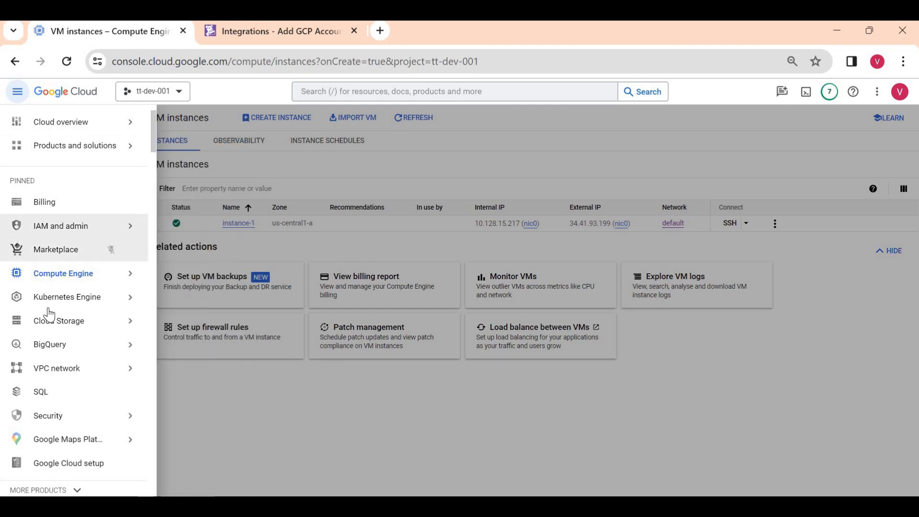
{"action": "mouse_move", "coordinate": [50, 234]}
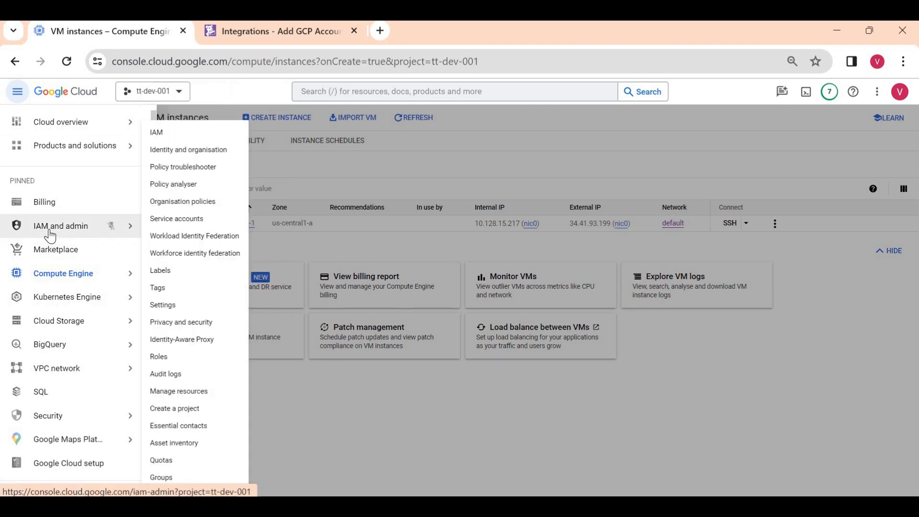
{"action": "left_click", "coordinate": [167, 221]}
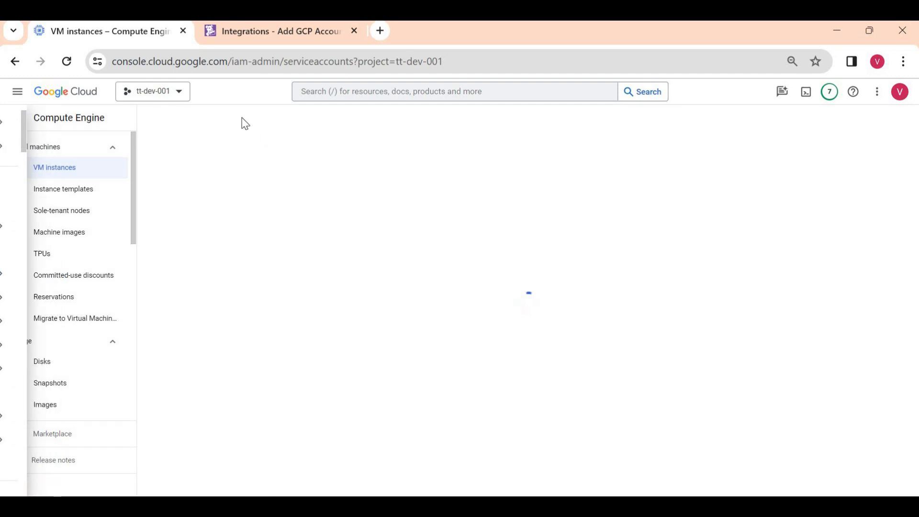
{"action": "left_click", "coordinate": [278, 124]}
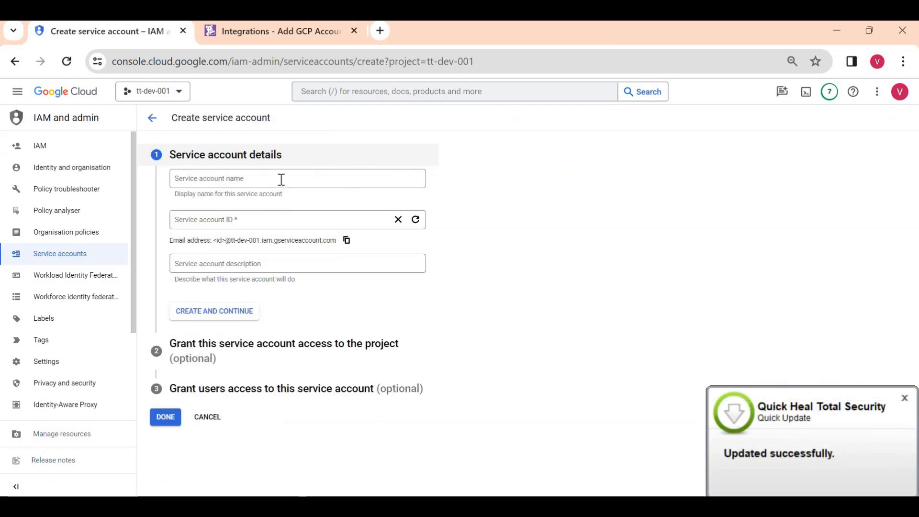
{"action": "left_click", "coordinate": [281, 180]}
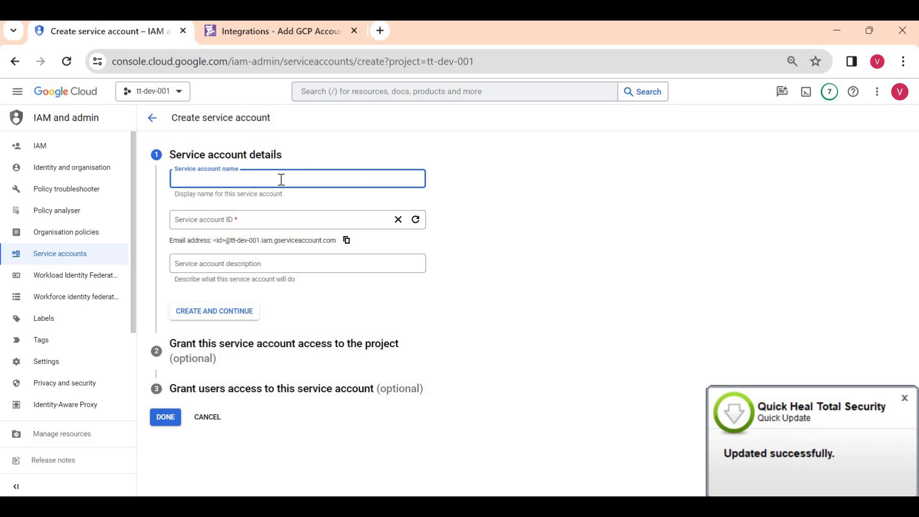
{"action": "type", "text": "datadi"}
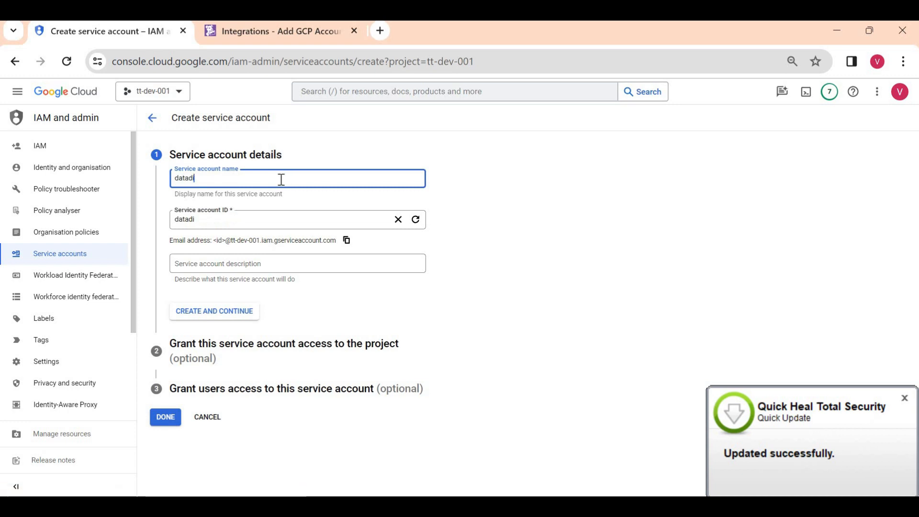
{"action": "key", "text": "BackSpace"}
{"action": "type", "text": "og-s"}
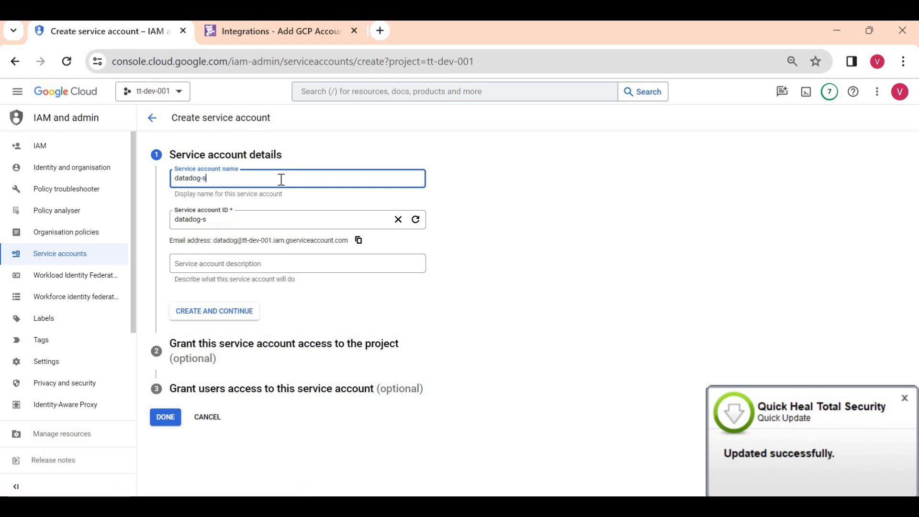
{"action": "type", "text": "a"}
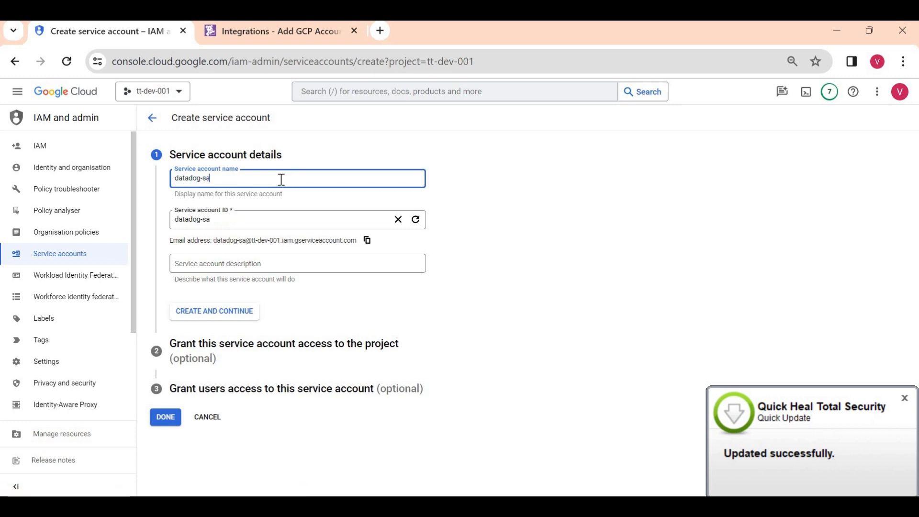
{"action": "left_click", "coordinate": [212, 316]}
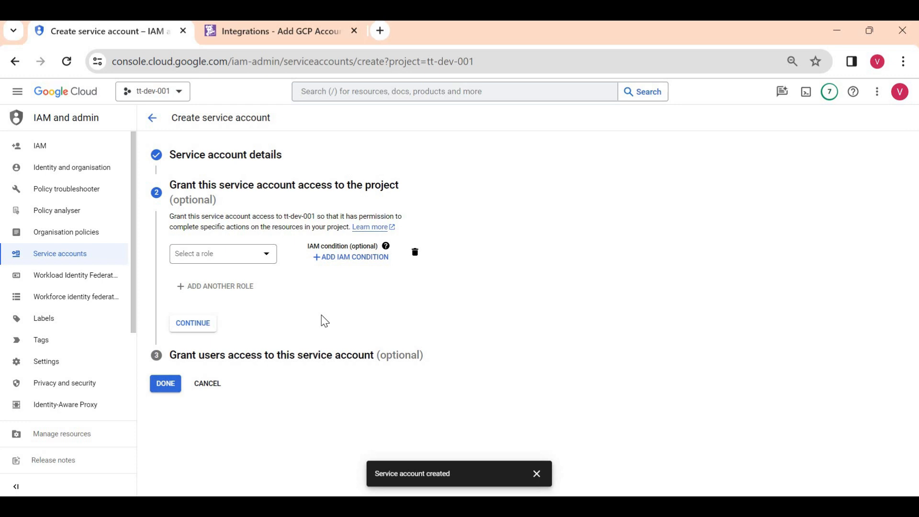
- Grant datadog-sa the Basic > Viewer role, finish creation, and open its details
{"action": "left_click", "coordinate": [213, 255]}
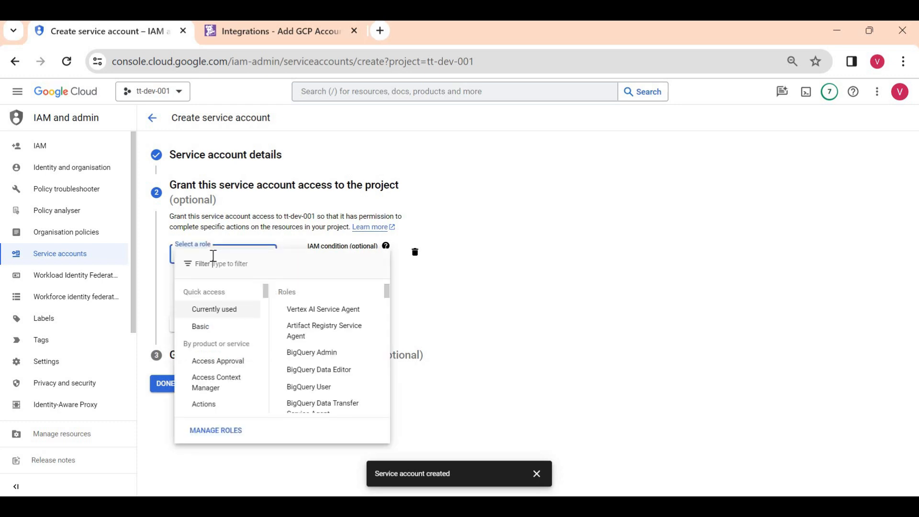
{"action": "left_click", "coordinate": [206, 331]}
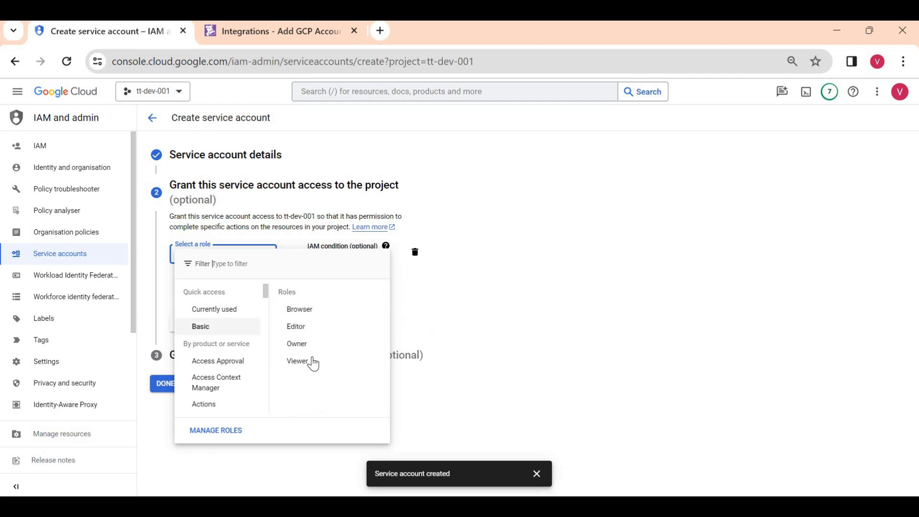
{"action": "left_click", "coordinate": [298, 361]}
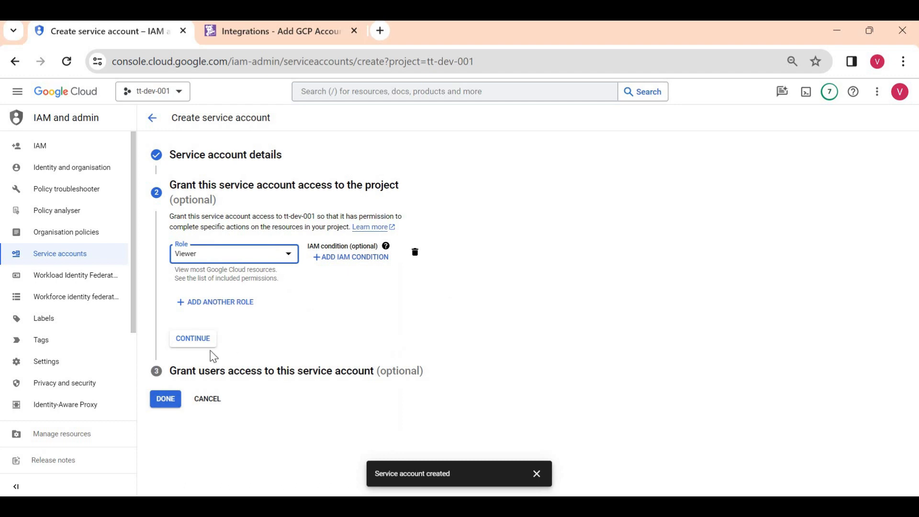
{"action": "left_click", "coordinate": [197, 347]}
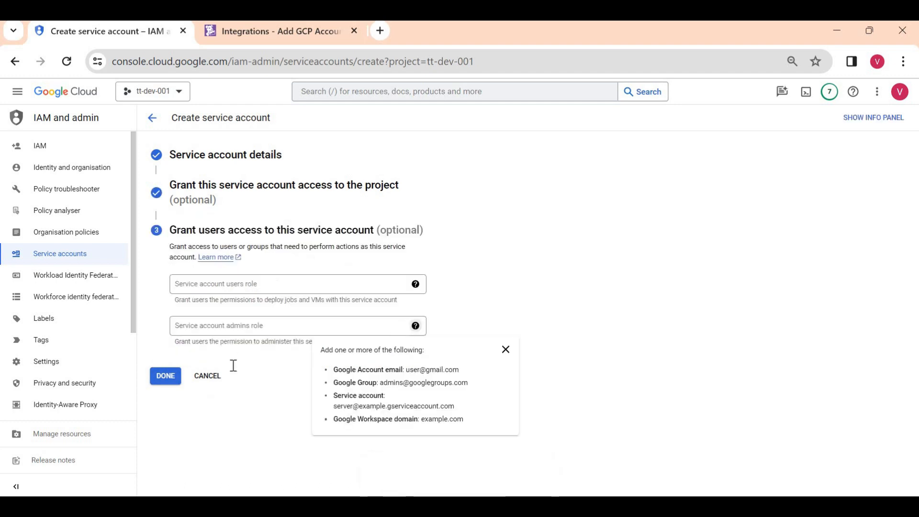
{"action": "left_click", "coordinate": [166, 377]}
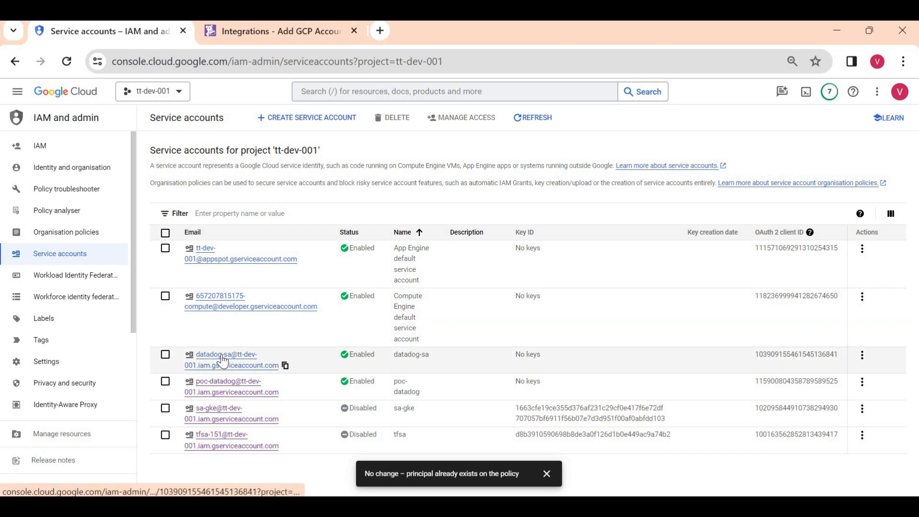
{"action": "left_click", "coordinate": [223, 360]}
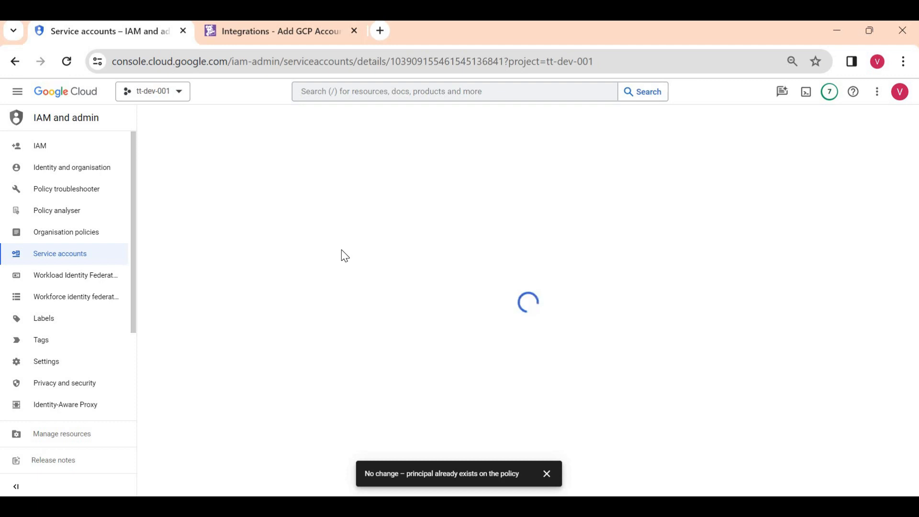
- Generate the Datadog principal in the Add GCP Account form and copy it
{"action": "left_click", "coordinate": [242, 30]}
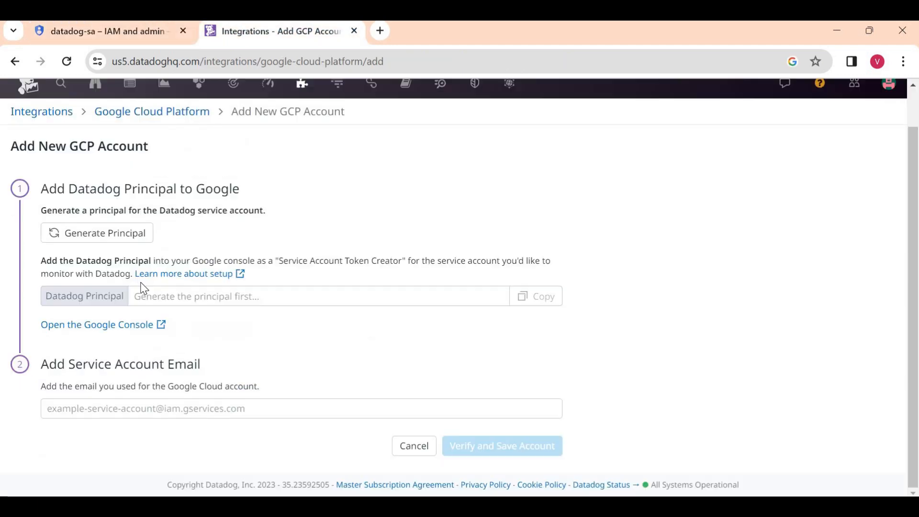
{"action": "left_click", "coordinate": [111, 235]}
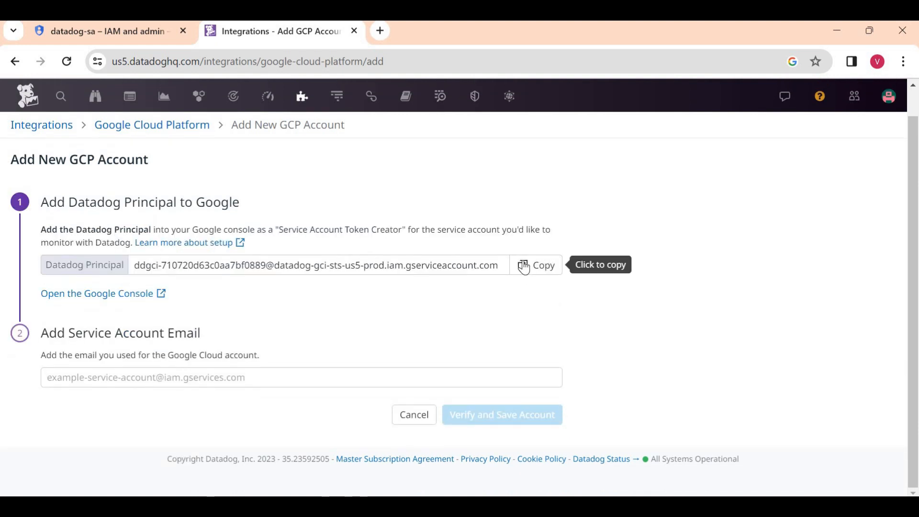
{"action": "left_click", "coordinate": [524, 266]}
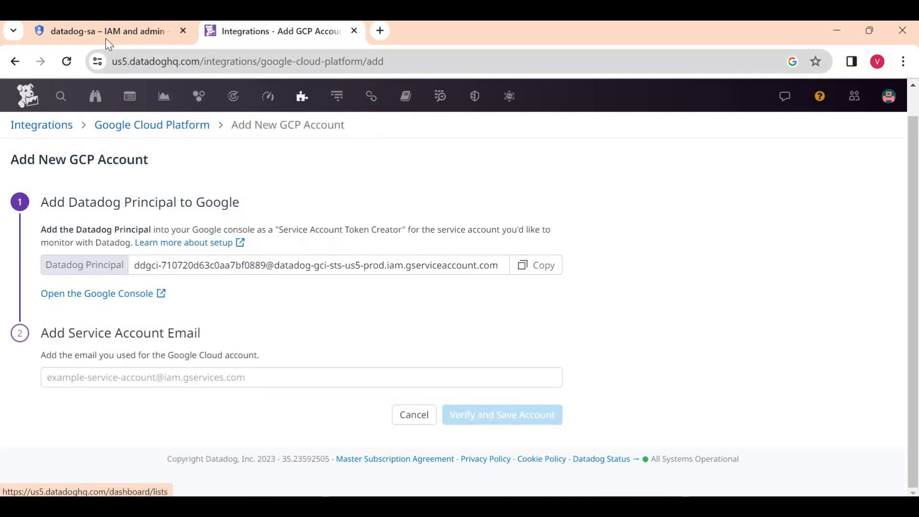
- Add the pasted Datadog principal to datadog-sa's permissions with the Service Account Token Creator role, and save
{"action": "key", "text": "ctrl+1"}
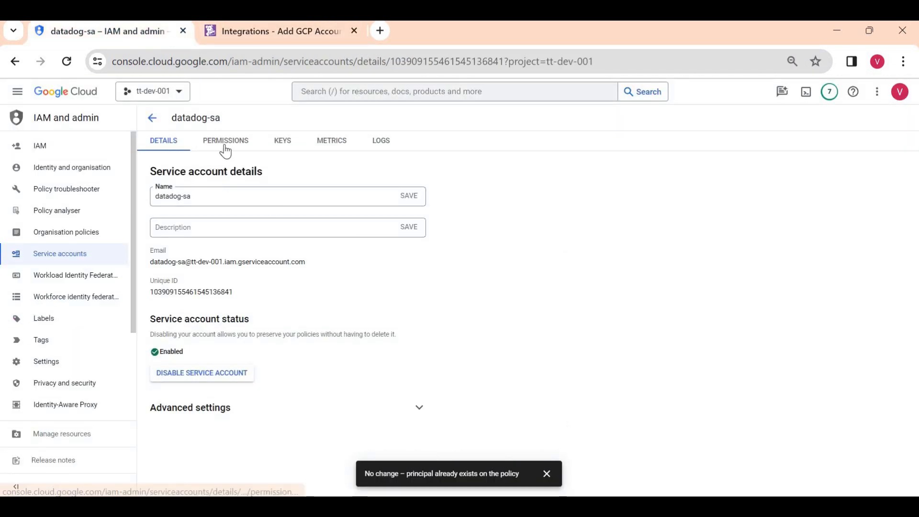
{"action": "left_click", "coordinate": [224, 147]}
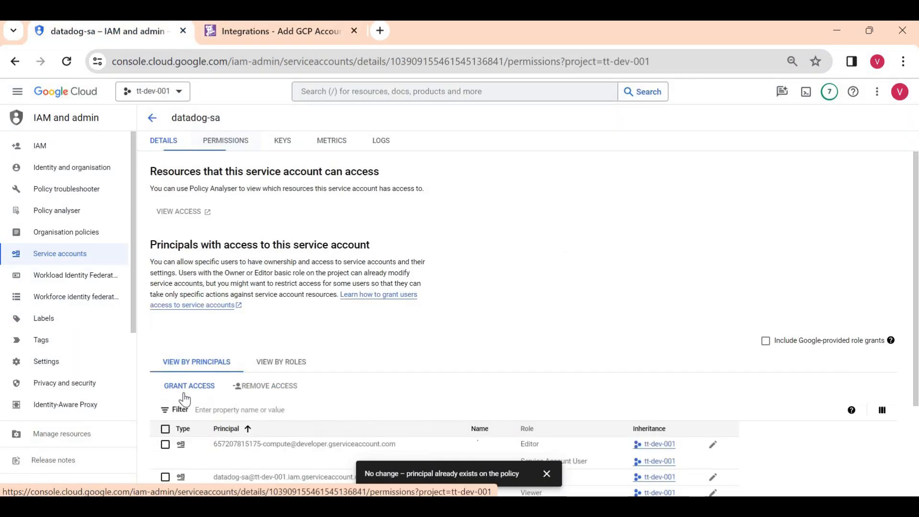
{"action": "left_click", "coordinate": [183, 388]}
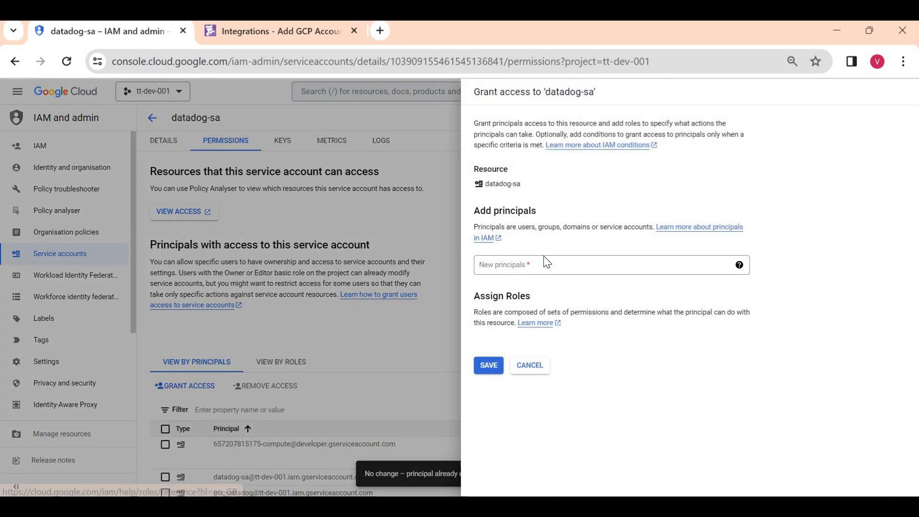
{"action": "left_click", "coordinate": [543, 265]}
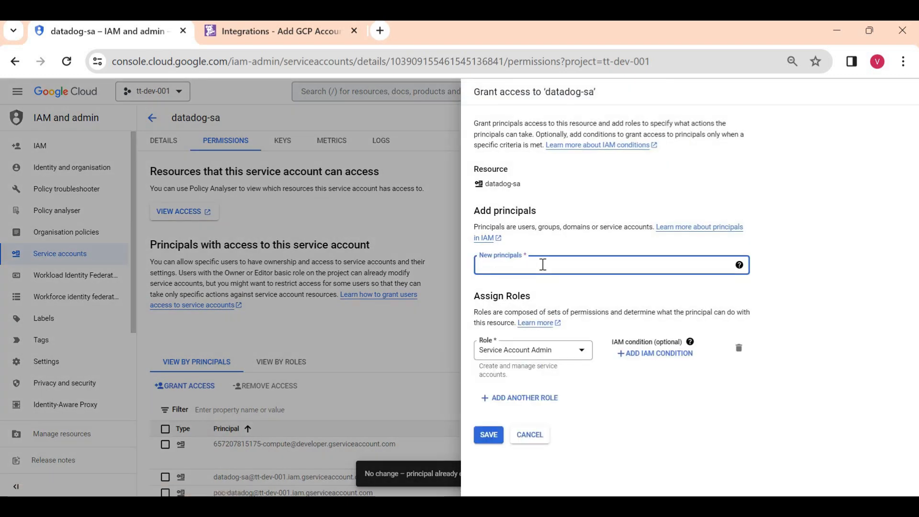
{"action": "key", "text": "ctrl+v"}
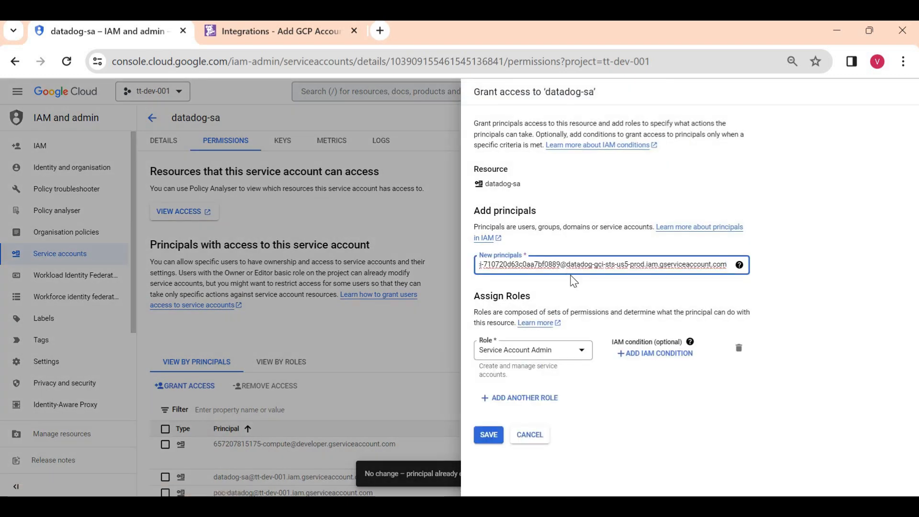
{"action": "key", "text": "Return"}
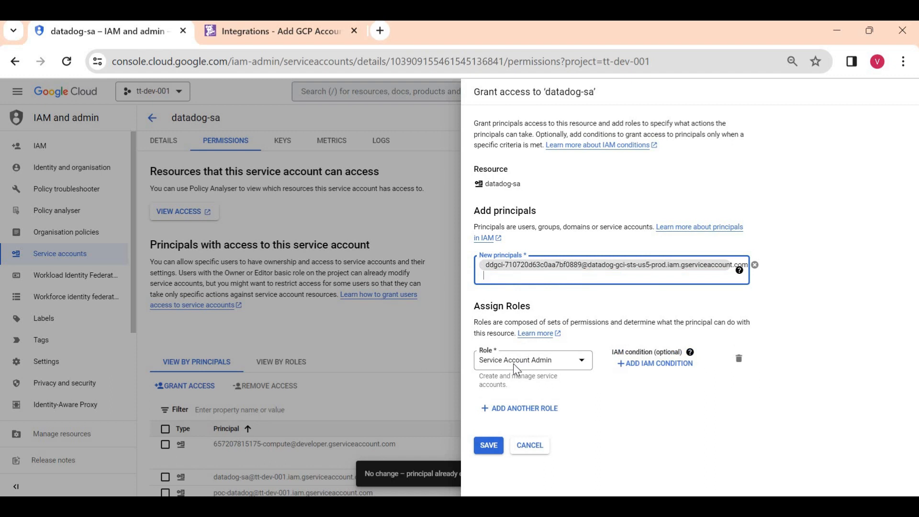
{"action": "left_click", "coordinate": [514, 365]}
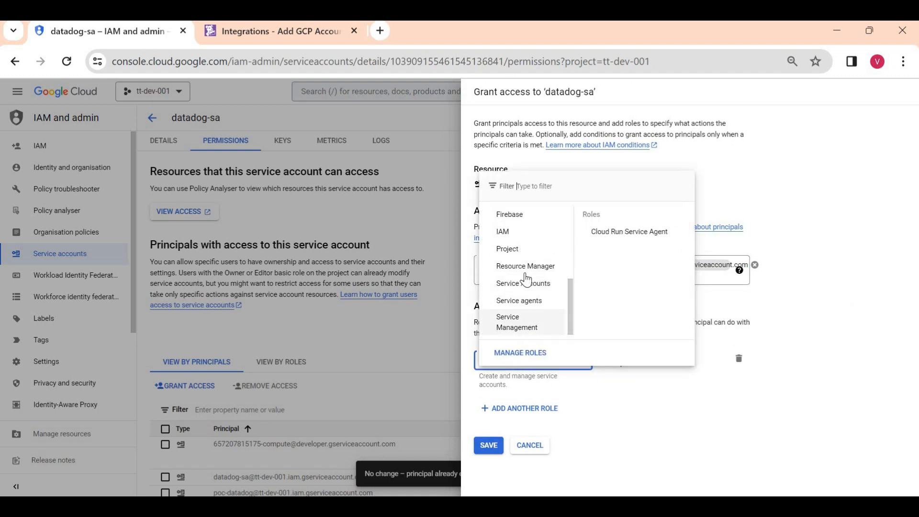
{"action": "mouse_move", "coordinate": [524, 283]}
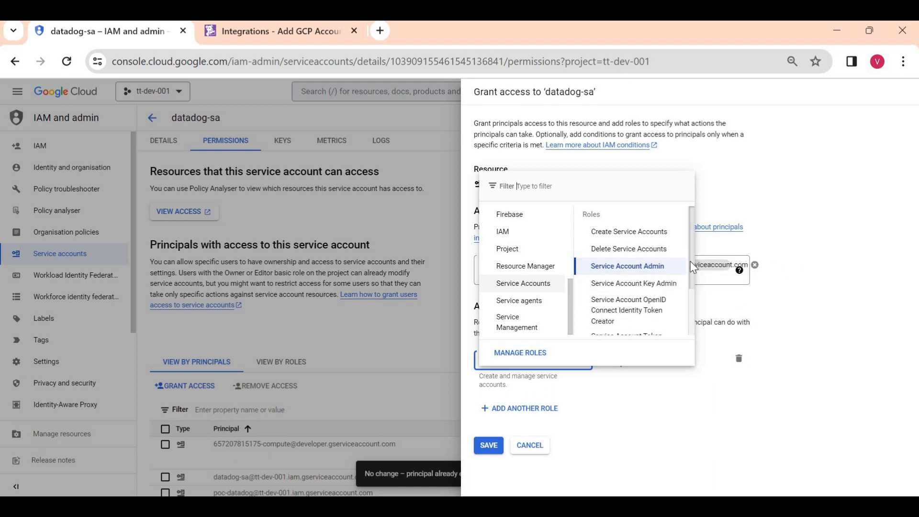
{"action": "scroll", "coordinate": [689, 267], "scroll_direction": "down", "scroll_amount": 2}
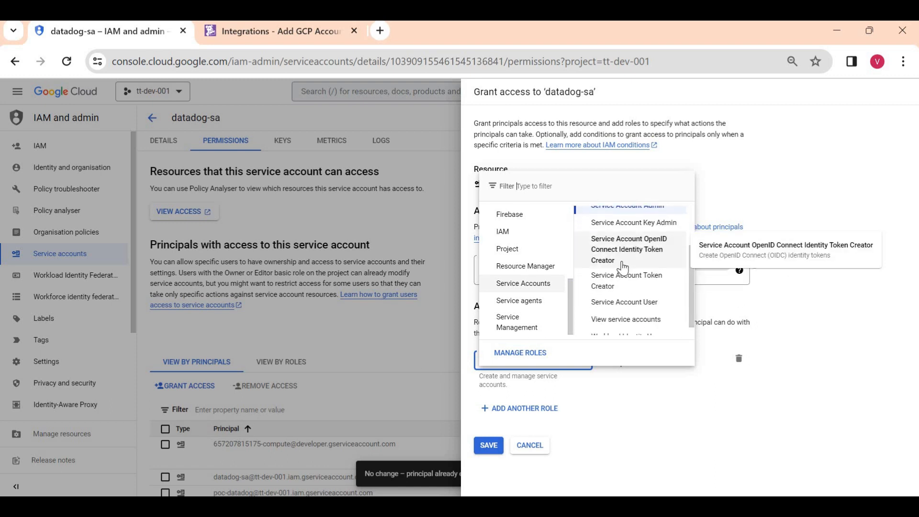
{"action": "left_click", "coordinate": [622, 286]}
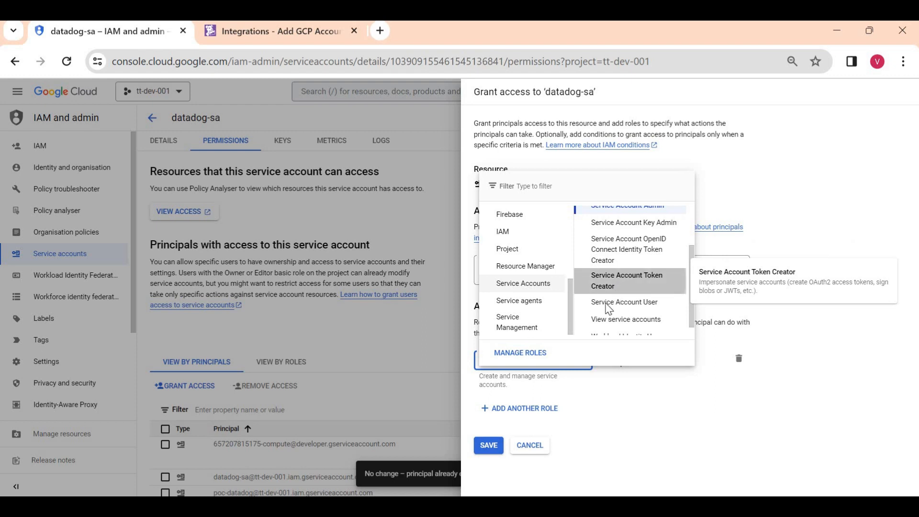
{"action": "left_click", "coordinate": [485, 453]}
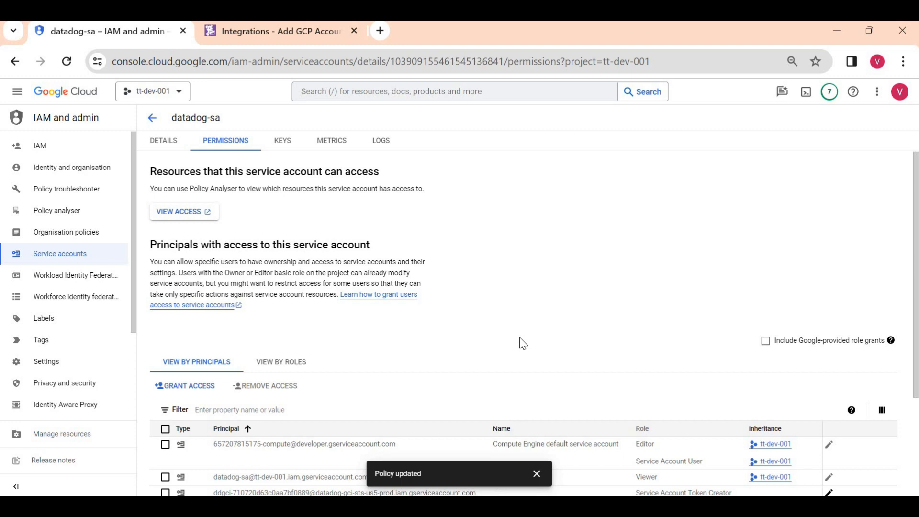
- Copy datadog-sa's email into Datadog's Add New GCP Account form, then verify and save the account
{"action": "left_click", "coordinate": [163, 141]}
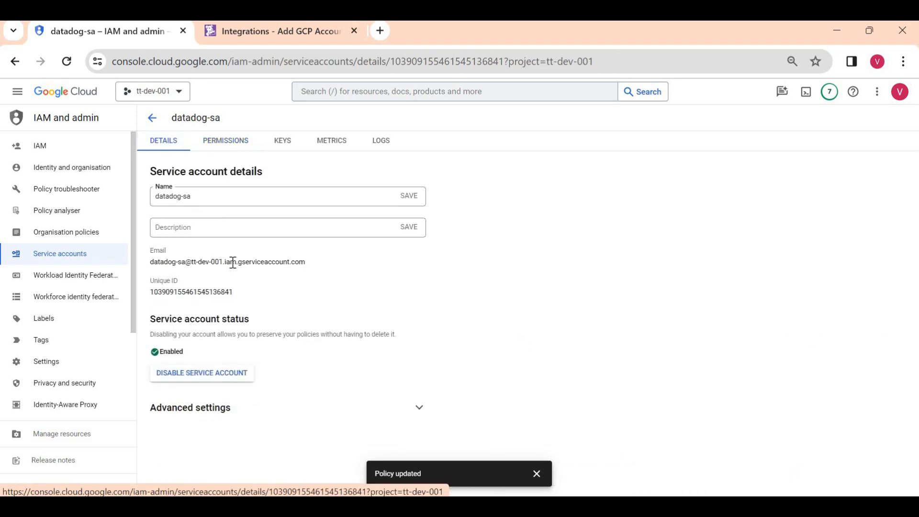
{"action": "triple_click", "coordinate": [233, 263]}
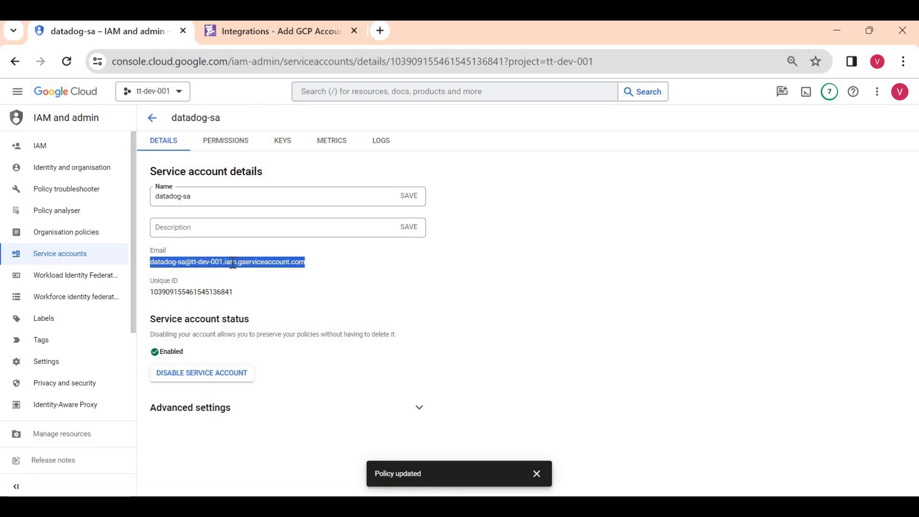
{"action": "key", "text": "ctrl+Tab"}
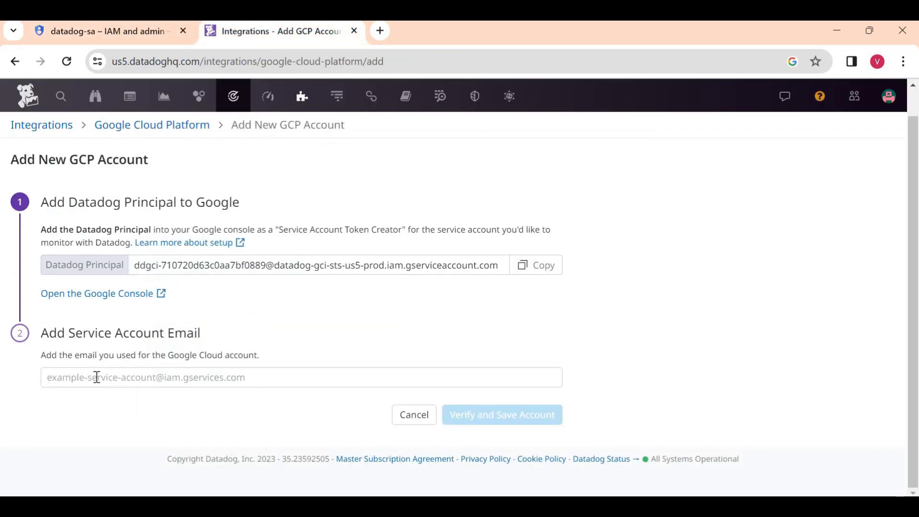
{"action": "left_click", "coordinate": [97, 378]}
{"action": "key", "text": "ctrl+v"}
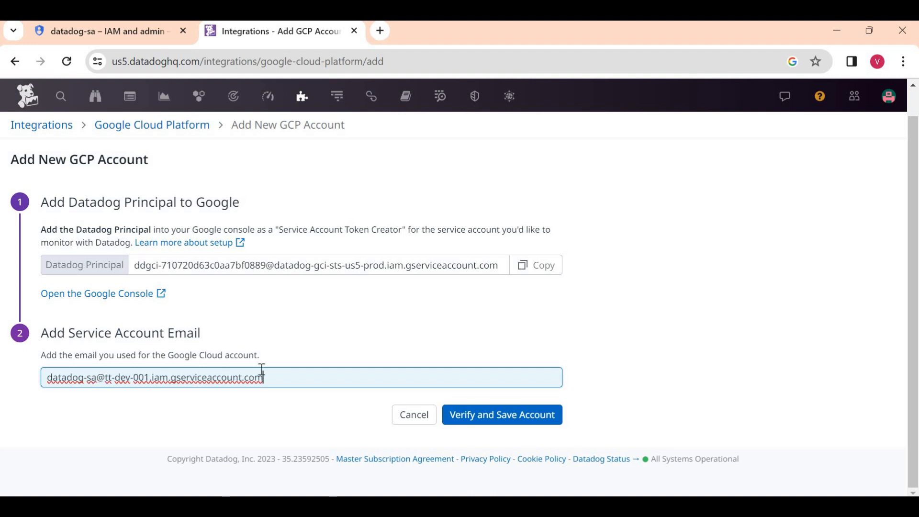
{"action": "left_click", "coordinate": [502, 415]}
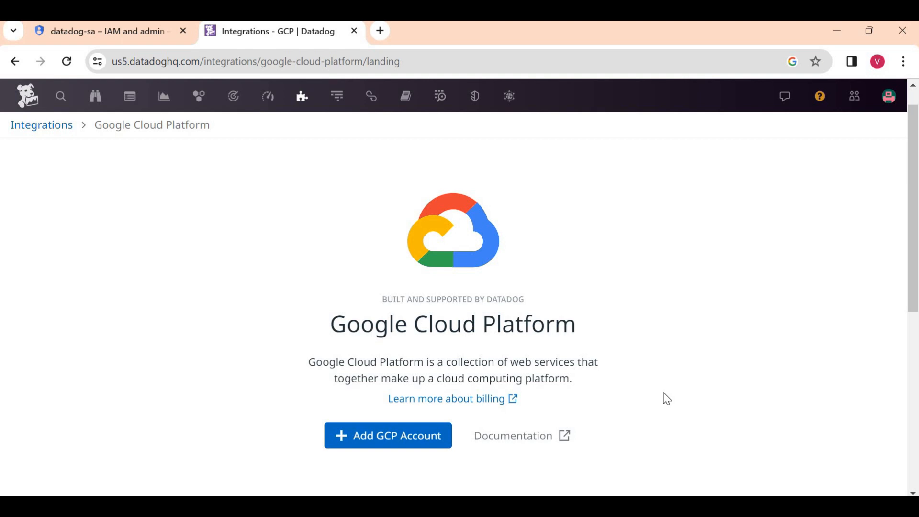
- Check Datadog's Infrastructure List, which shows 0 hosts, then go back to the datadog-sa page
{"action": "scroll", "coordinate": [667, 398], "scroll_direction": "down", "scroll_amount": 7}
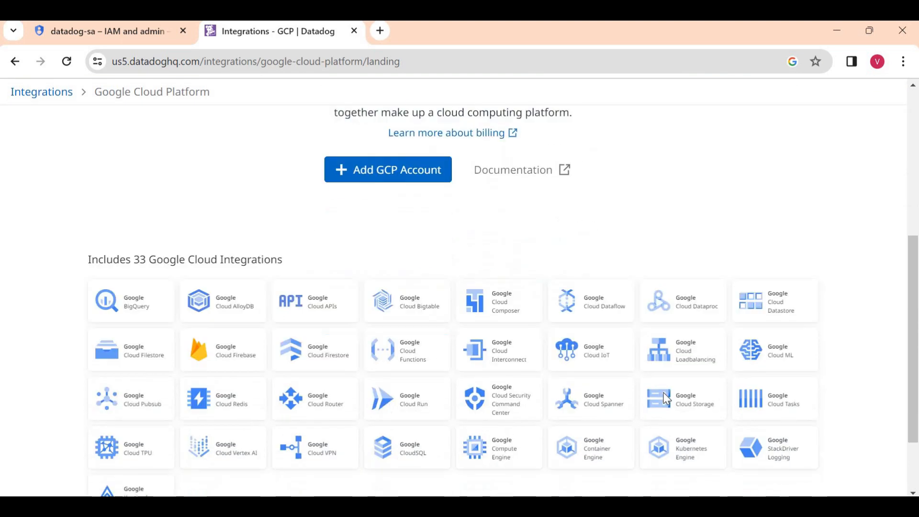
{"action": "scroll", "coordinate": [667, 398], "scroll_direction": "up", "scroll_amount": 7}
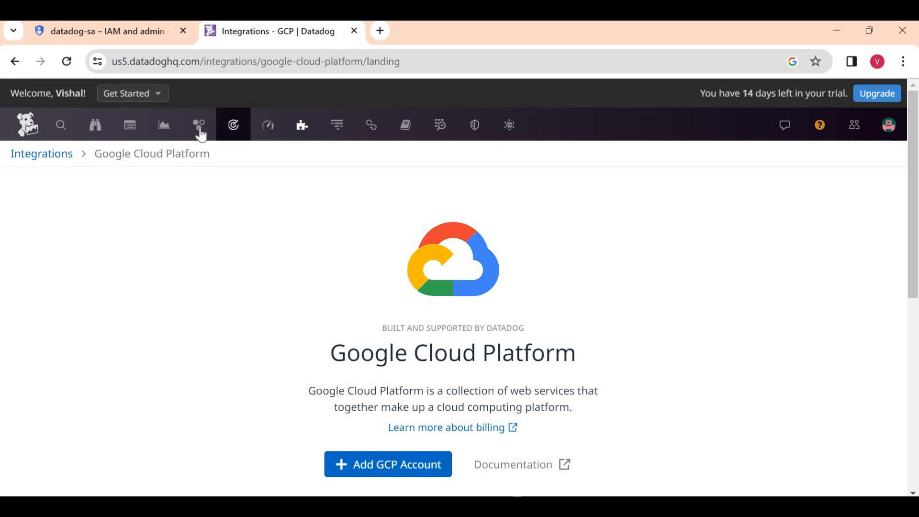
{"action": "mouse_move", "coordinate": [201, 135]}
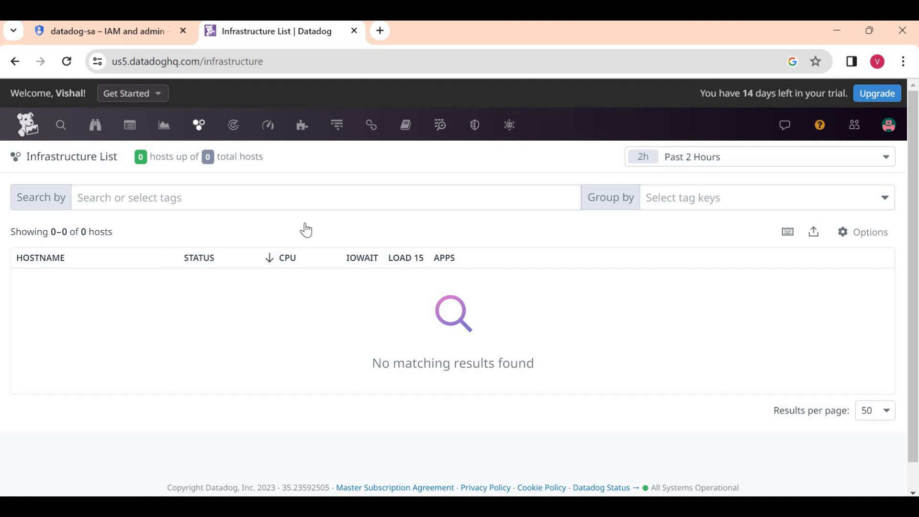
{"action": "left_click", "coordinate": [116, 39]}
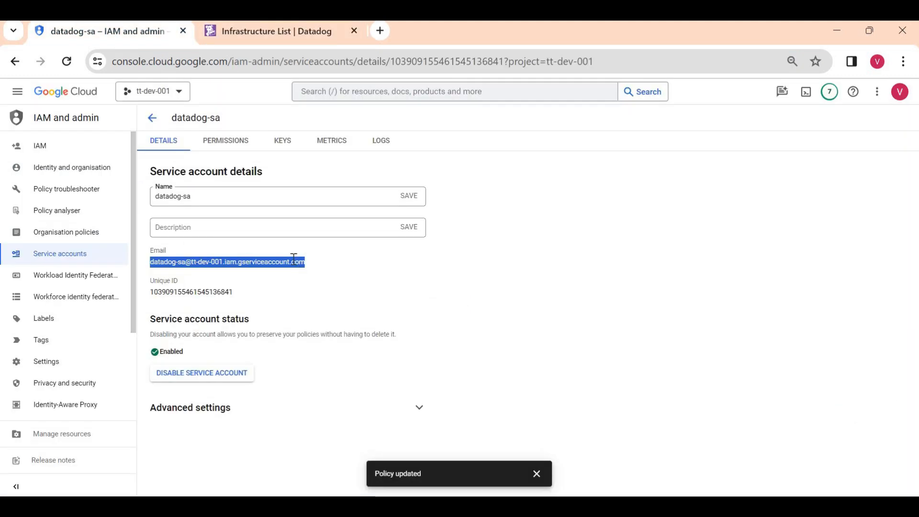
- Rerun sudo systemctl status datadog-agent in instance-1's SSH window, then view instance-1 in Datadog's Infrastructure List
{"action": "left_click", "coordinate": [19, 91]}
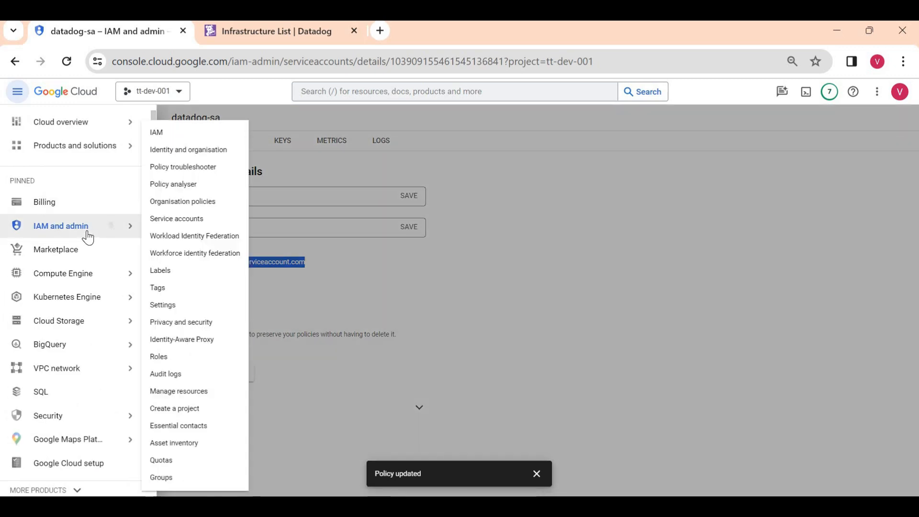
{"action": "left_click", "coordinate": [84, 275]}
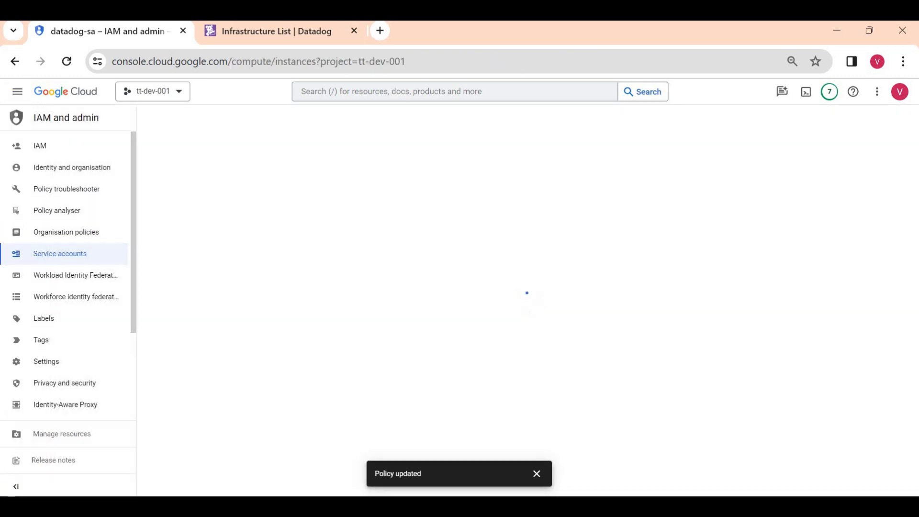
{"action": "mouse_move", "coordinate": [519, 506]}
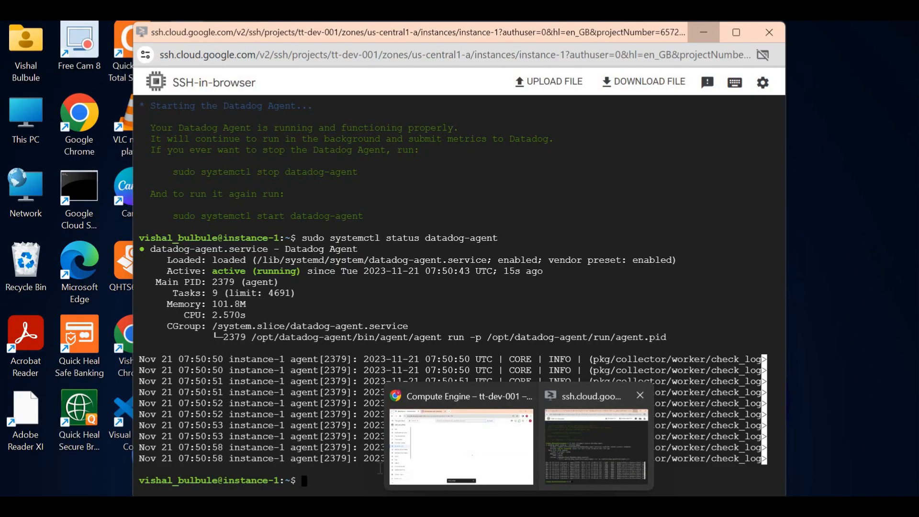
{"action": "left_click", "coordinate": [599, 445]}
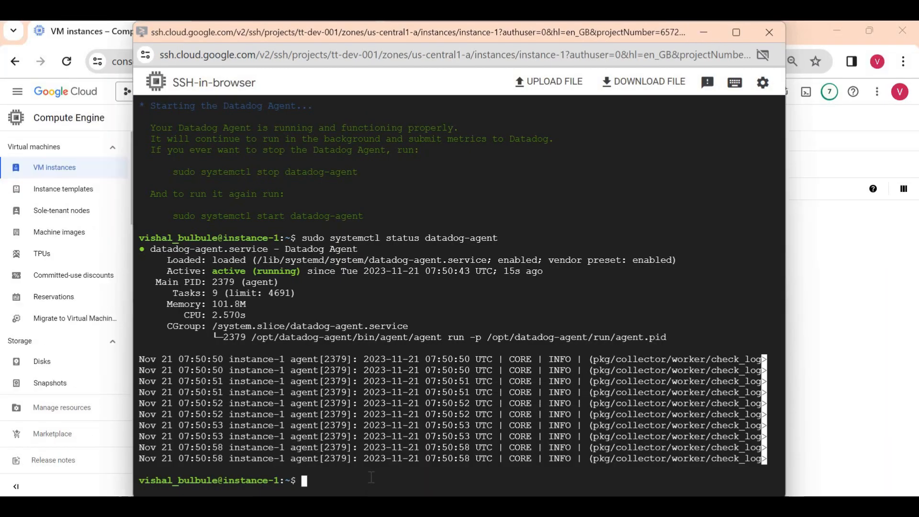
{"action": "key", "text": "Up"}
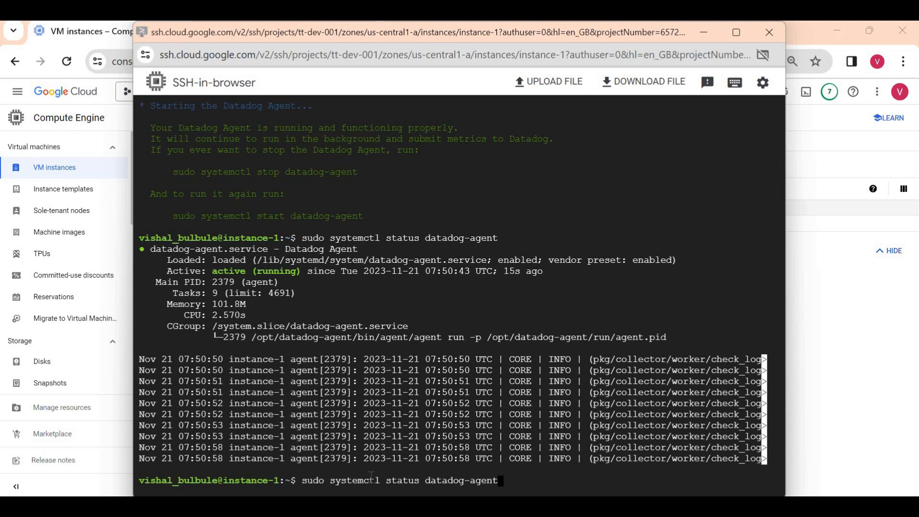
{"action": "key", "text": "Return"}
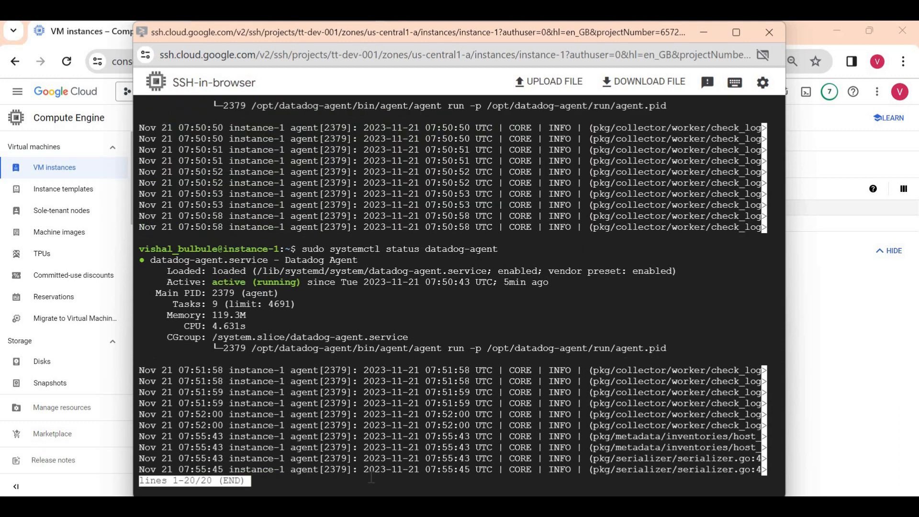
{"action": "key", "text": "ctrl+c"}
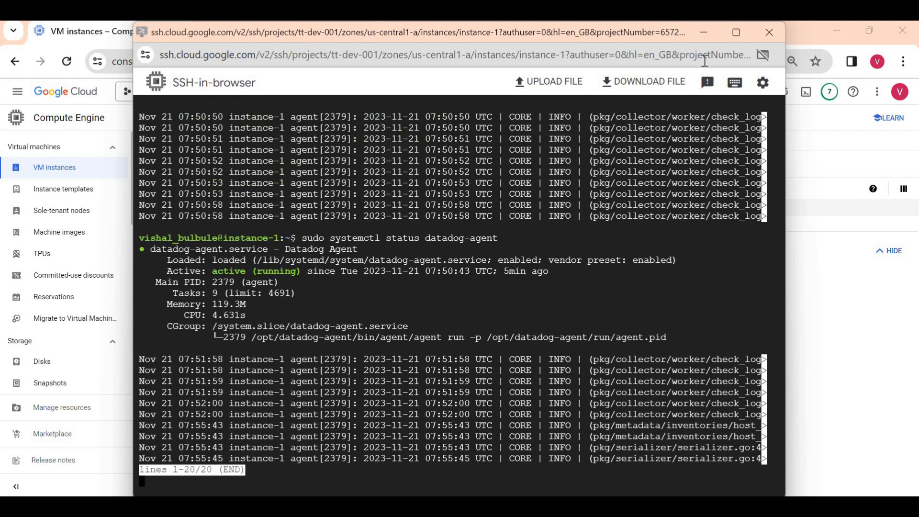
{"action": "left_click", "coordinate": [704, 33]}
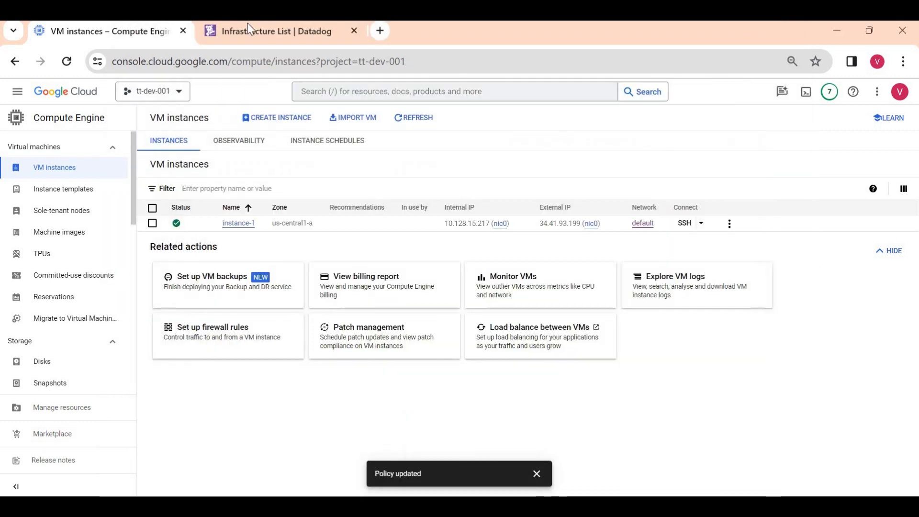
{"action": "left_click", "coordinate": [253, 34]}
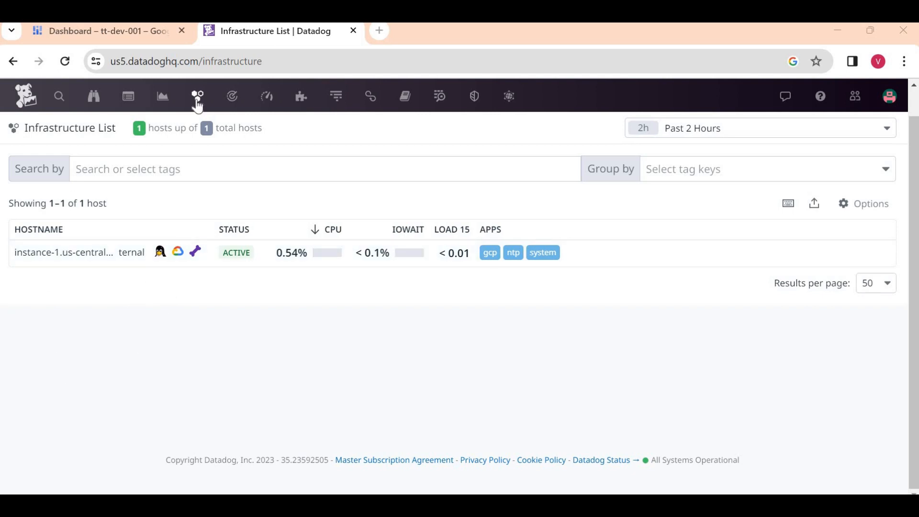
- Run hostname -f on instance-1 and match it to Datadog host instance-1.us-central1-a.c.tt-dev-001.internal
{"action": "mouse_move", "coordinate": [197, 96]}
{"action": "left_click", "coordinate": [214, 176]}
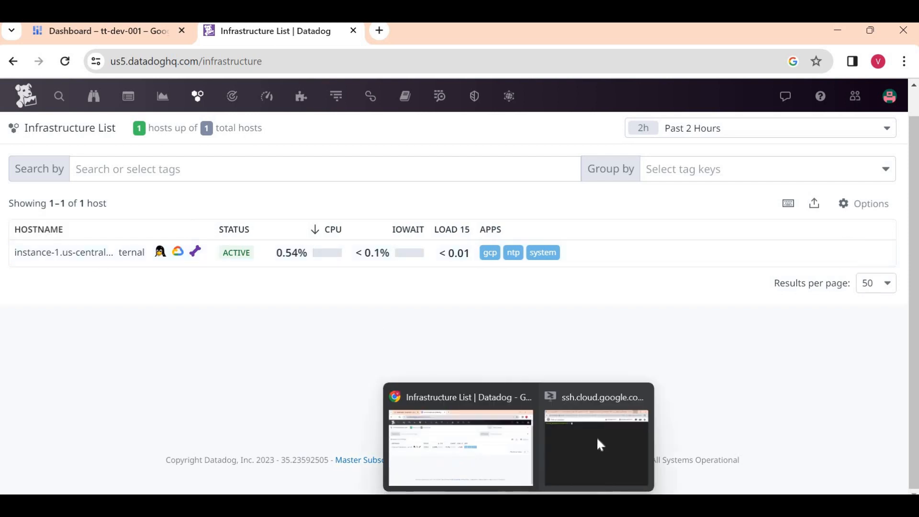
{"action": "left_click", "coordinate": [597, 441]}
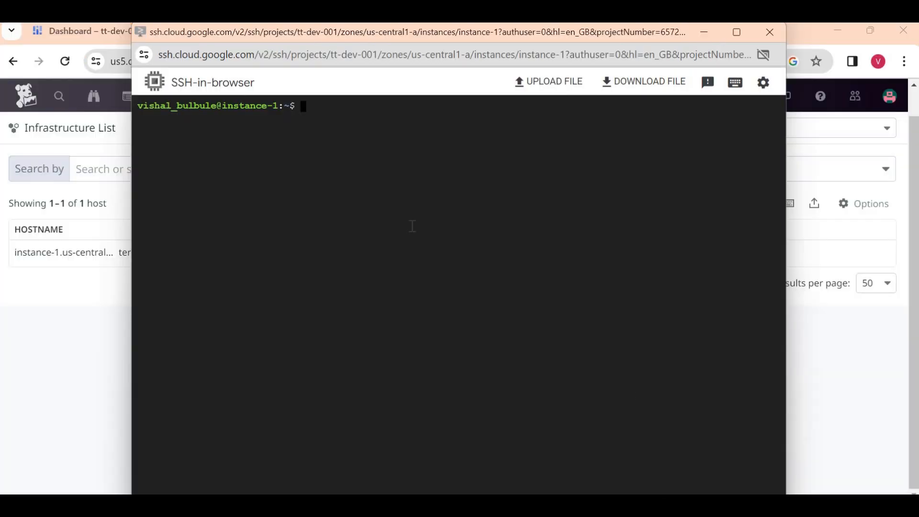
{"action": "type", "text": "hostname -f"}
{"action": "key", "text": "Return"}
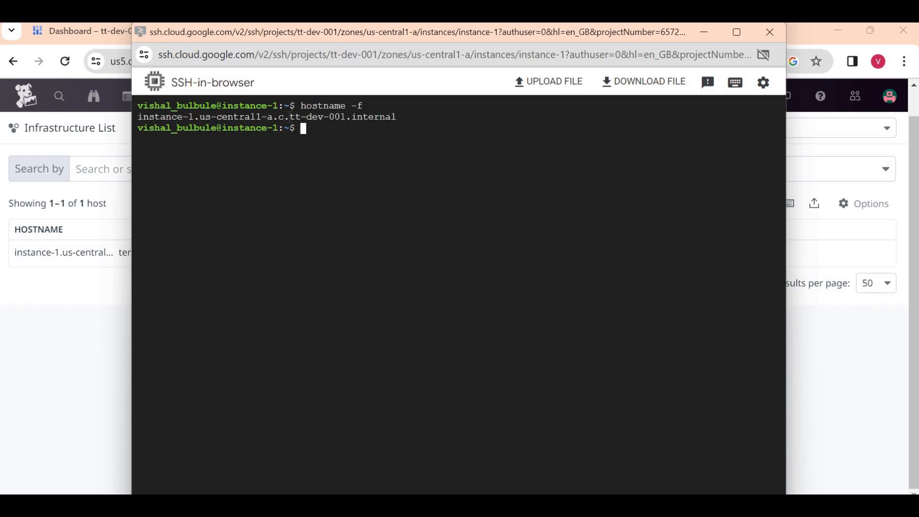
{"action": "triple_click", "coordinate": [289, 116]}
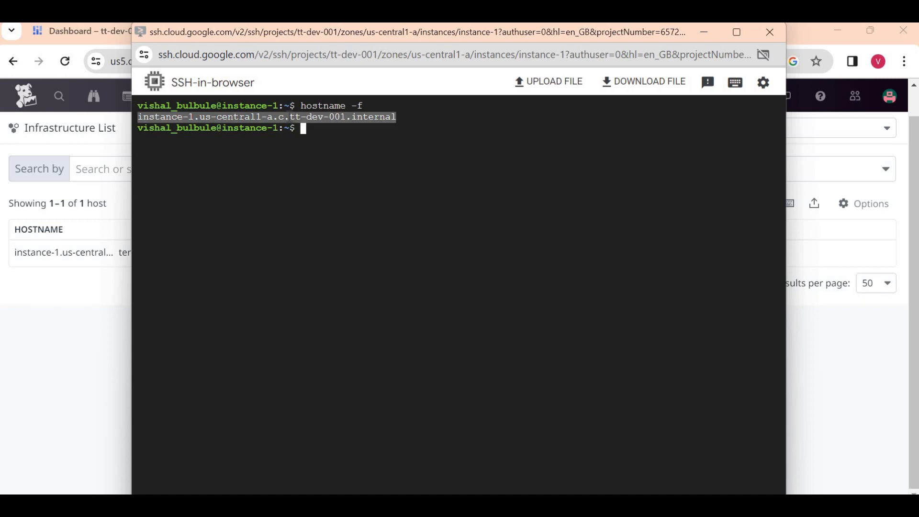
{"action": "left_click", "coordinate": [704, 32]}
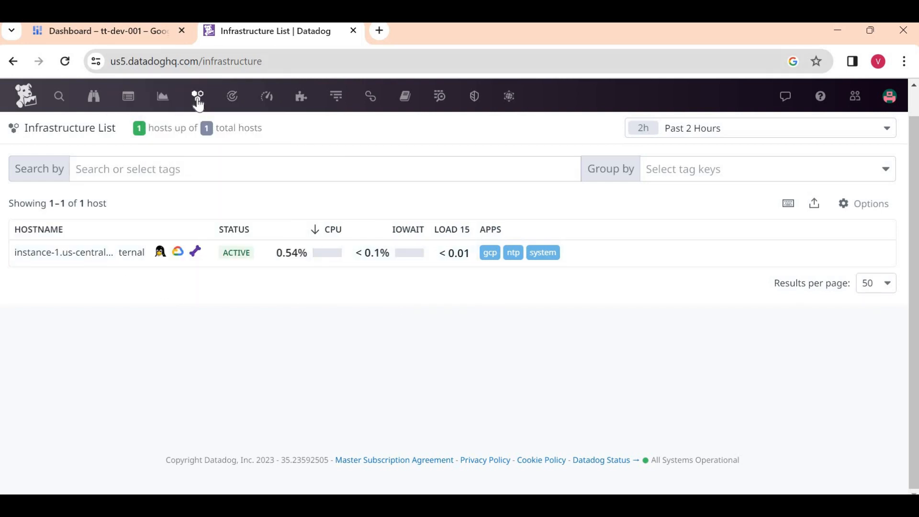
{"action": "mouse_move", "coordinate": [197, 97]}
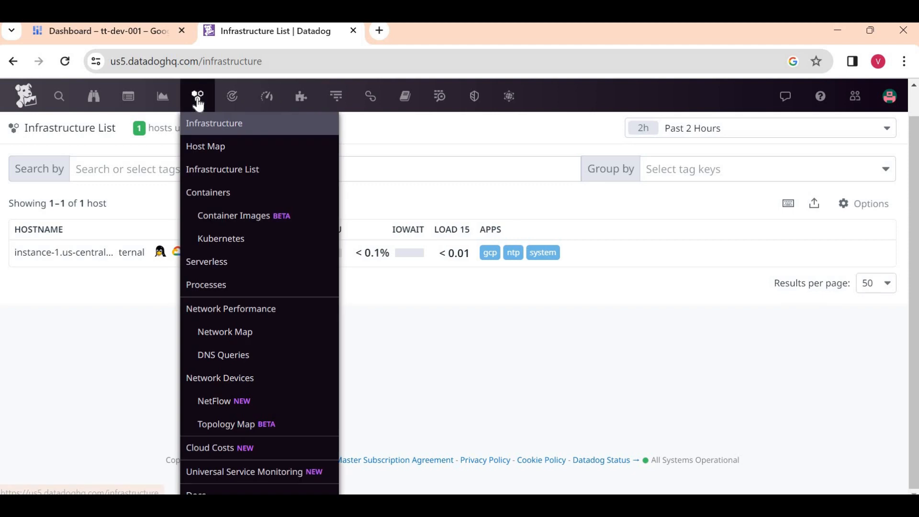
- Review Cloud Run services in Datadog's GCP Serverless view, then go to the tt-dev-001 Google Cloud dashboard
{"action": "left_click", "coordinate": [227, 263]}
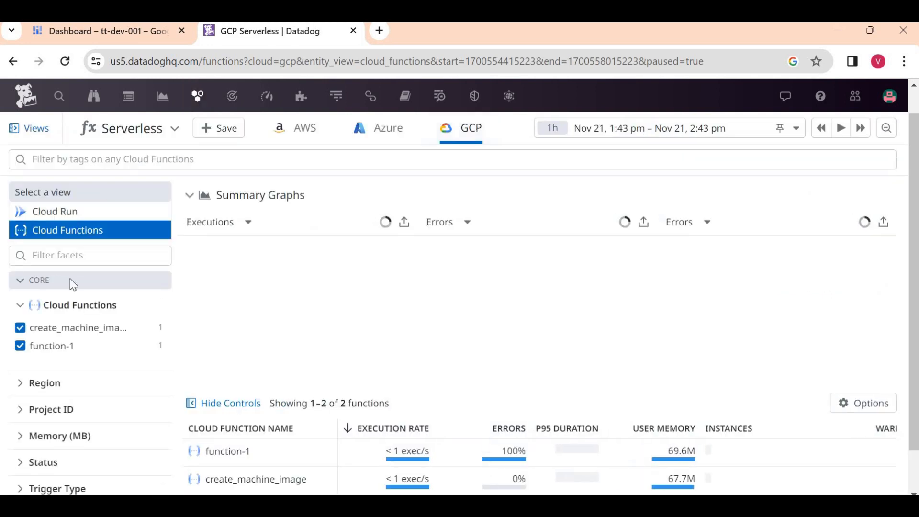
{"action": "left_click", "coordinate": [72, 218]}
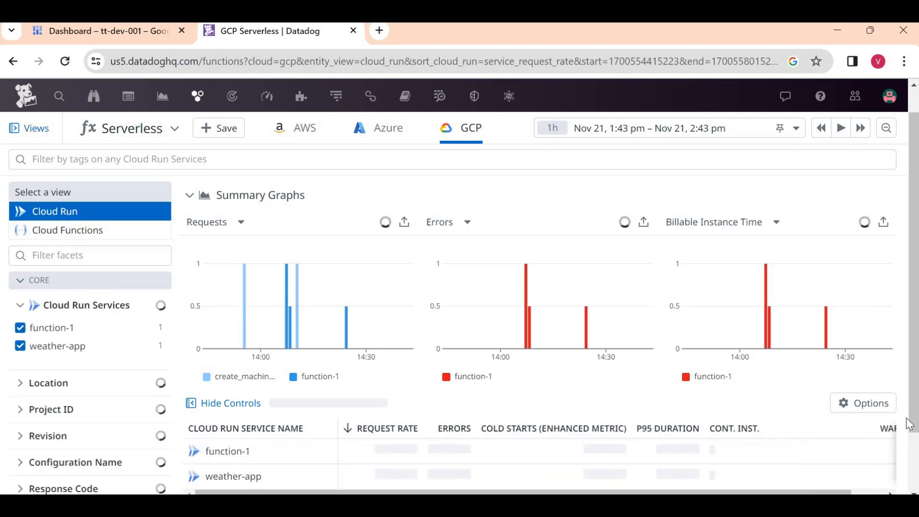
{"action": "scroll", "coordinate": [421, 440], "scroll_direction": "down", "scroll_amount": 2}
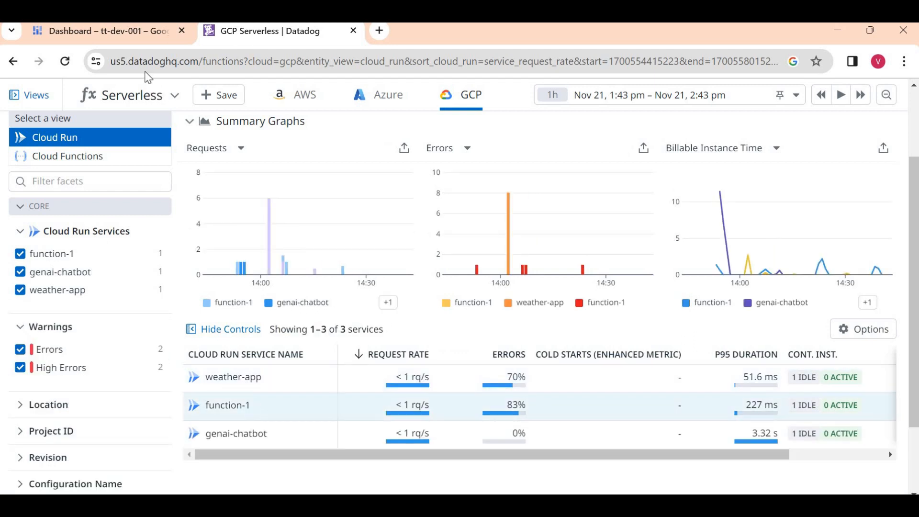
{"action": "left_click", "coordinate": [125, 39]}
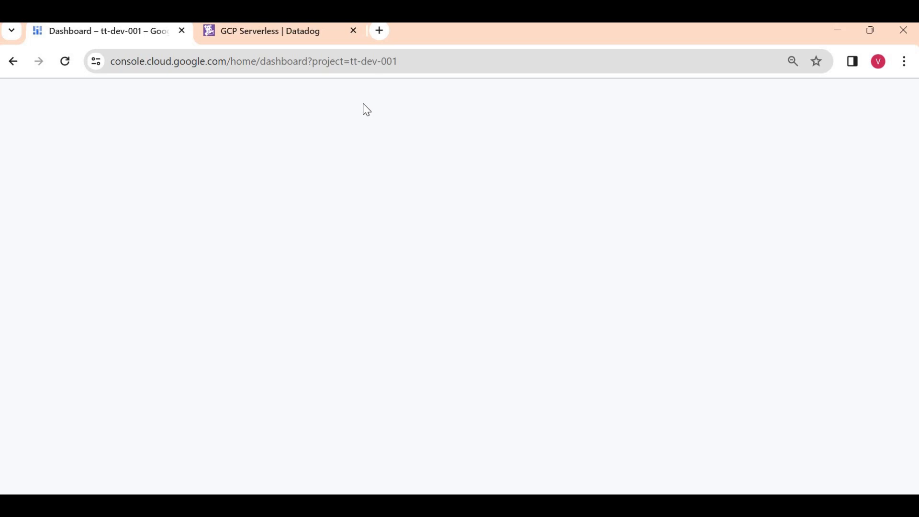
- Search the console for 'cloud' and open the Cloud Run services page
{"action": "left_click", "coordinate": [347, 93]}
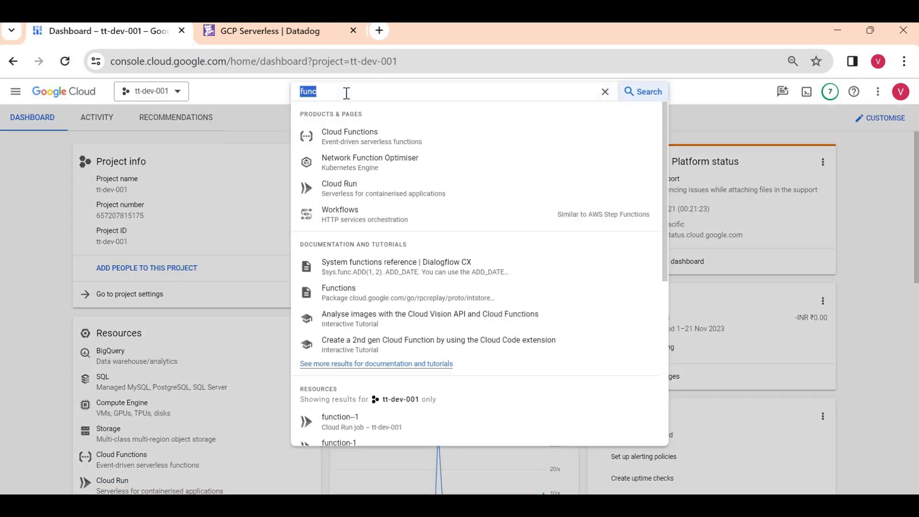
{"action": "key", "text": "BackSpace"}
{"action": "type", "text": "clo"}
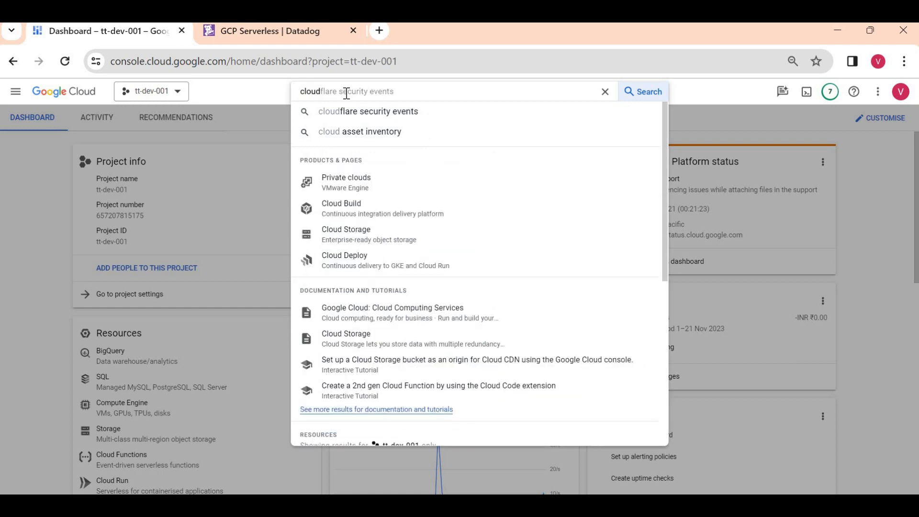
{"action": "type", "text": "ud"}
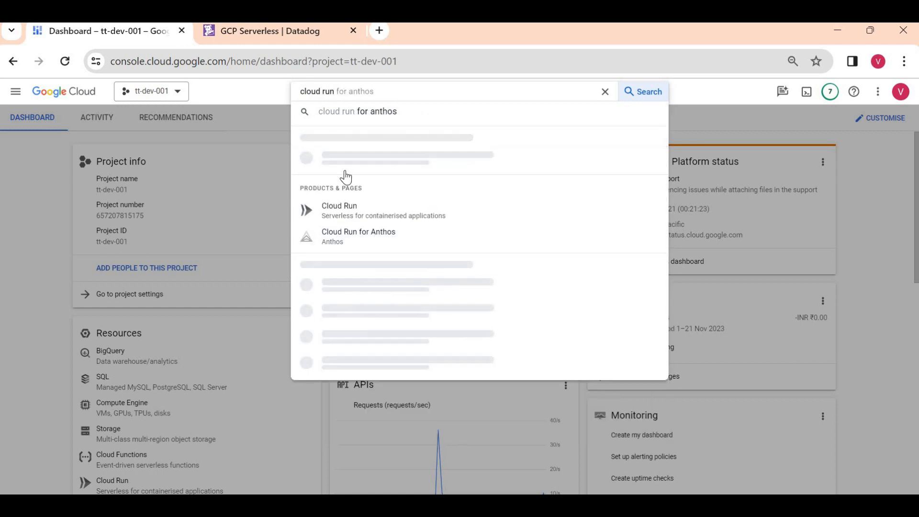
{"action": "left_click", "coordinate": [433, 157]}
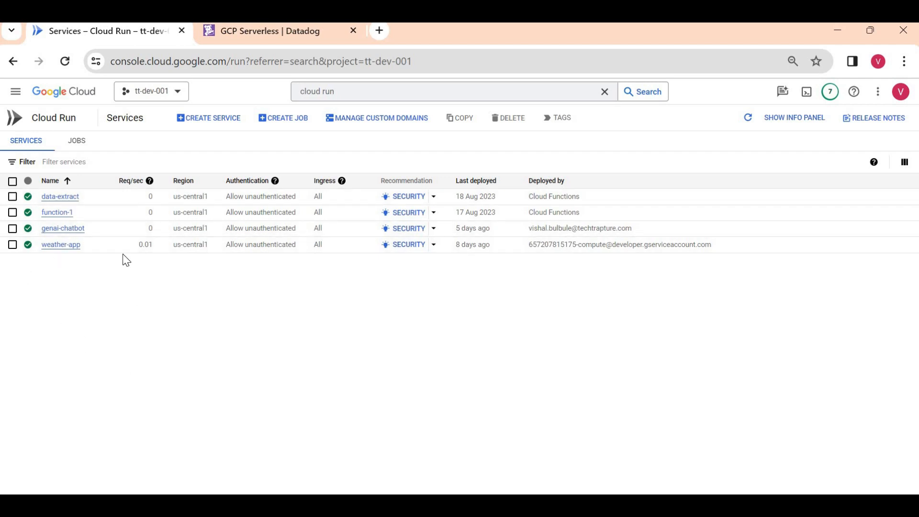
- Compare Cloud Run with the Datadog serverless dashboard, then return to the Cloud Run console
{"action": "left_click", "coordinate": [247, 39]}
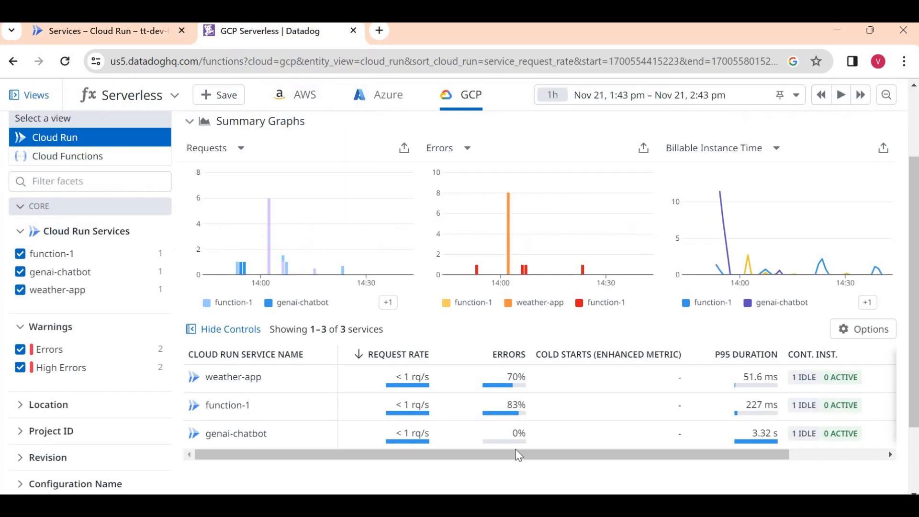
{"action": "mouse_move", "coordinate": [75, 267]}
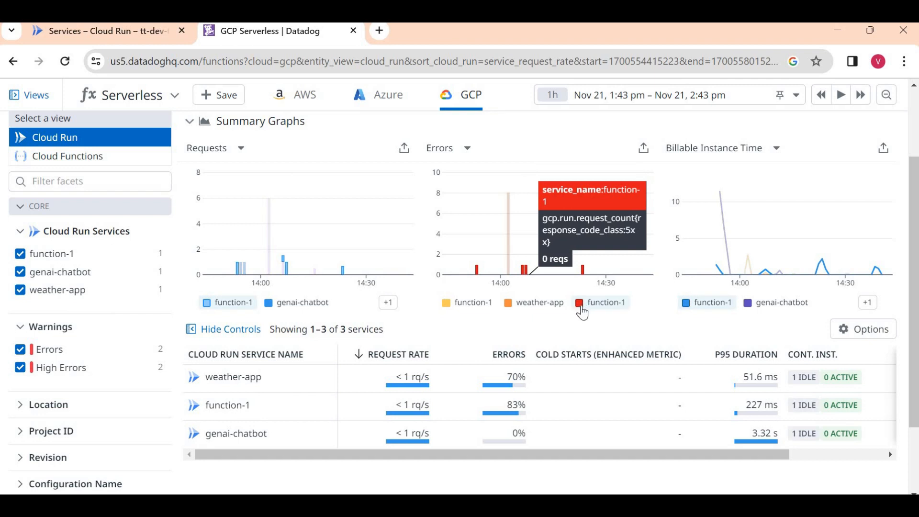
{"action": "left_click", "coordinate": [87, 36]}
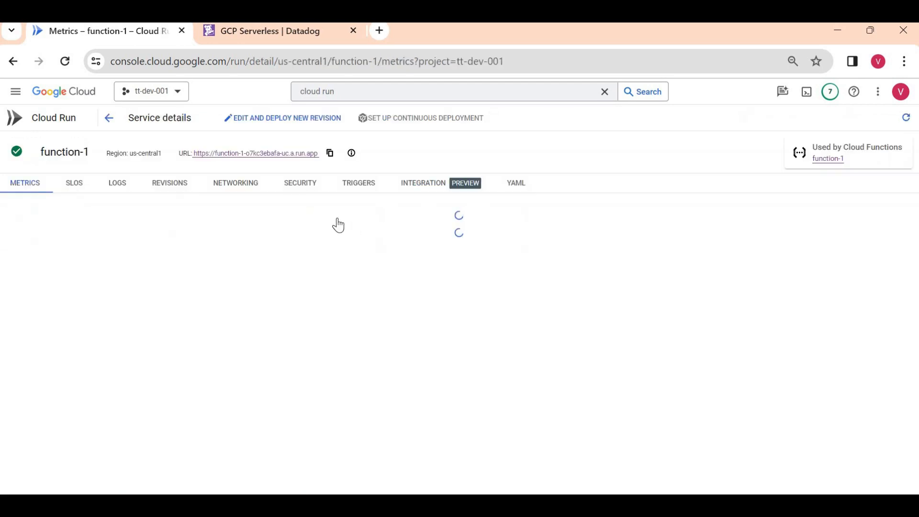
- Open function-1's live URL, confirm the 500 Internal Server Error, and return to its metrics page
{"action": "left_click", "coordinate": [284, 154]}
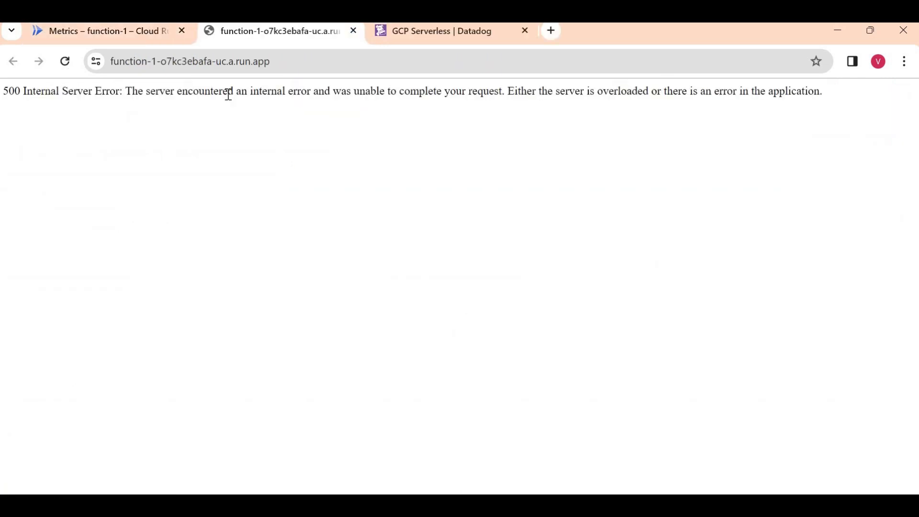
{"action": "triple_click", "coordinate": [229, 94]}
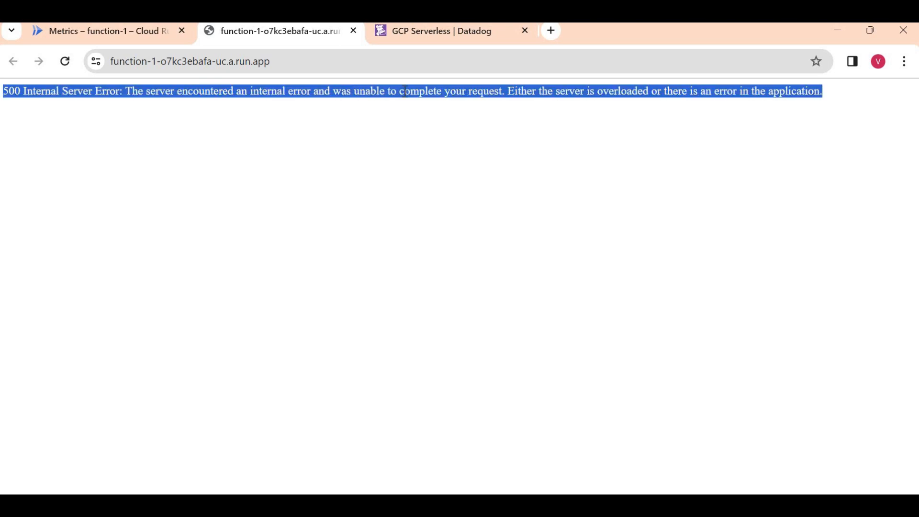
{"action": "left_click", "coordinate": [138, 37]}
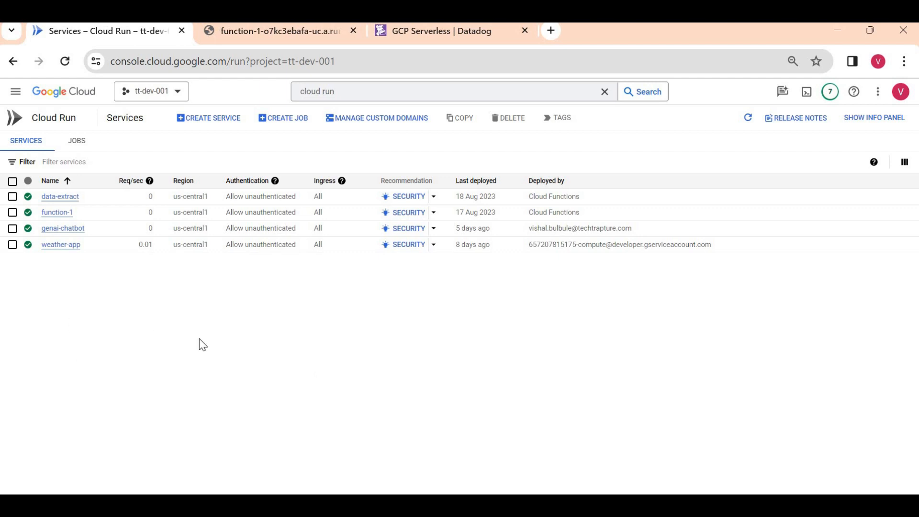
- Open weather-app's live URL and request the weather for Sydney
{"action": "left_click", "coordinate": [63, 245]}
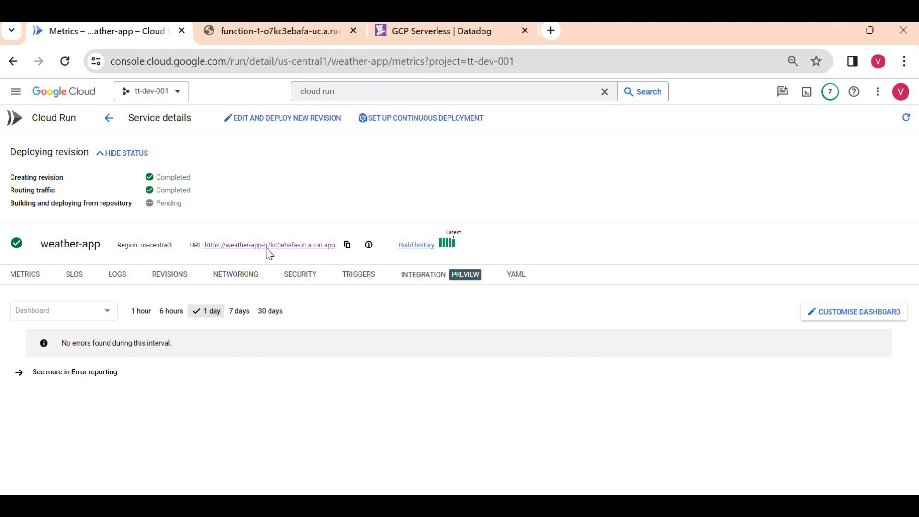
{"action": "left_click", "coordinate": [287, 246]}
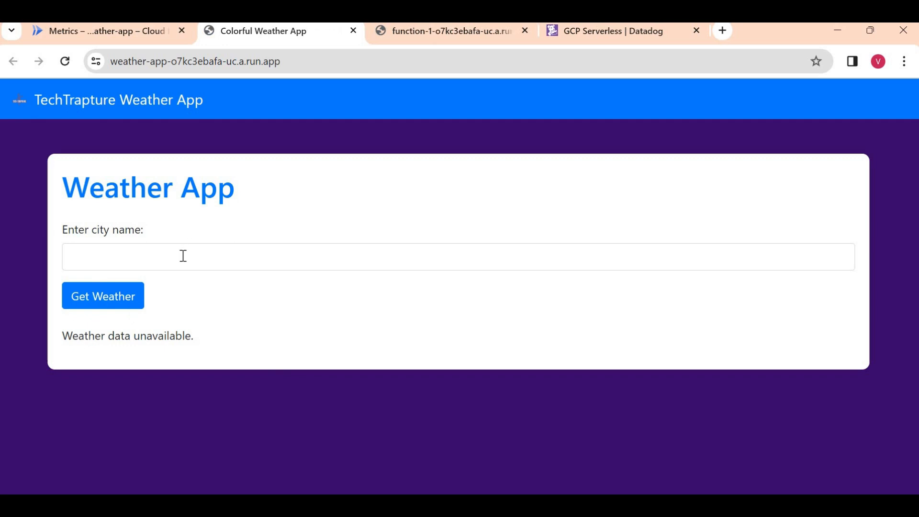
{"action": "left_click", "coordinate": [182, 256]}
{"action": "left_click", "coordinate": [176, 294]}
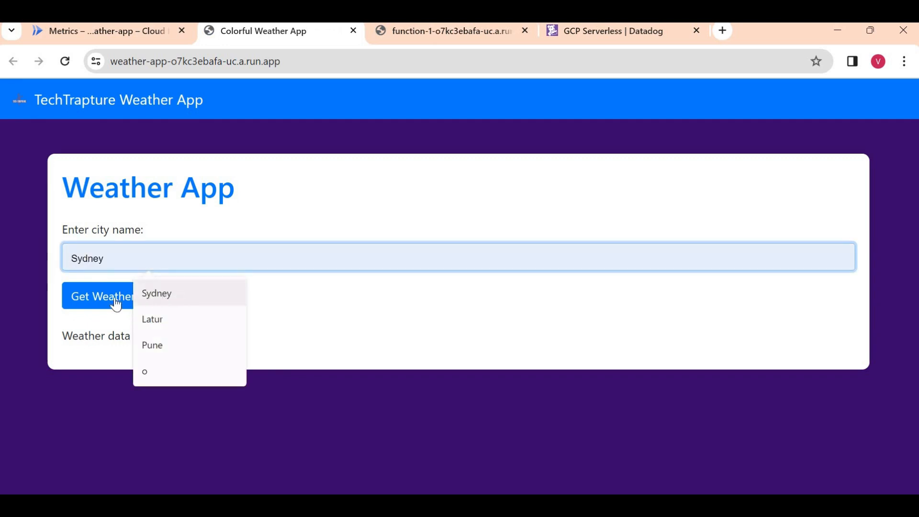
{"action": "left_click", "coordinate": [112, 298]}
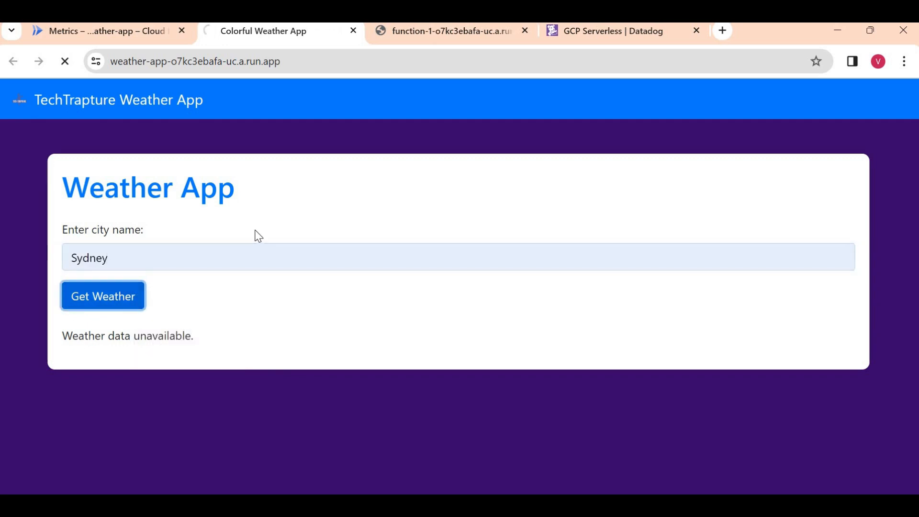
- Request the weather for Latur, then return to the weather-app metrics page
{"action": "left_click", "coordinate": [178, 247]}
{"action": "left_click", "coordinate": [176, 318]}
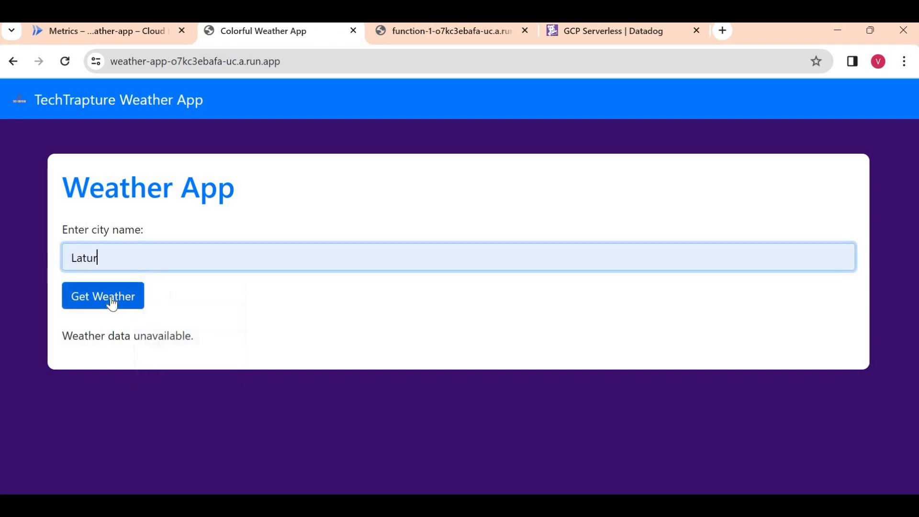
{"action": "left_click", "coordinate": [112, 300]}
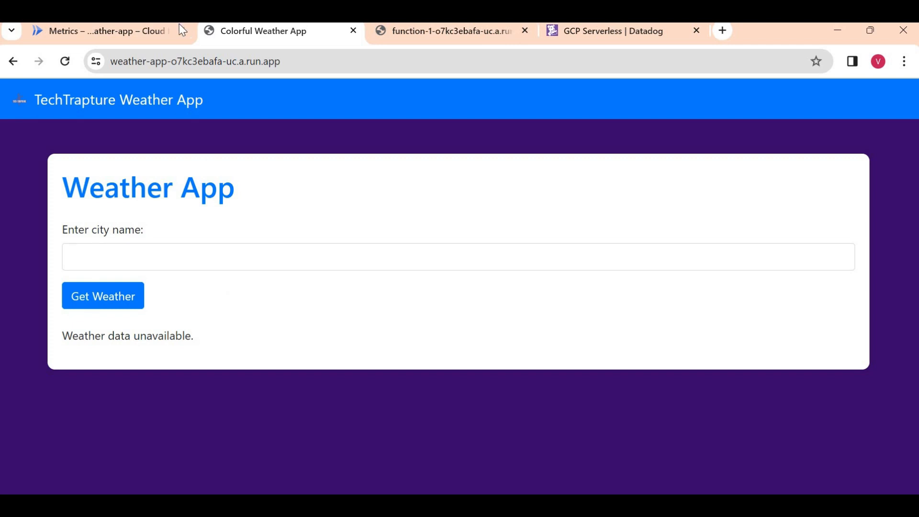
{"action": "left_click", "coordinate": [147, 34]}
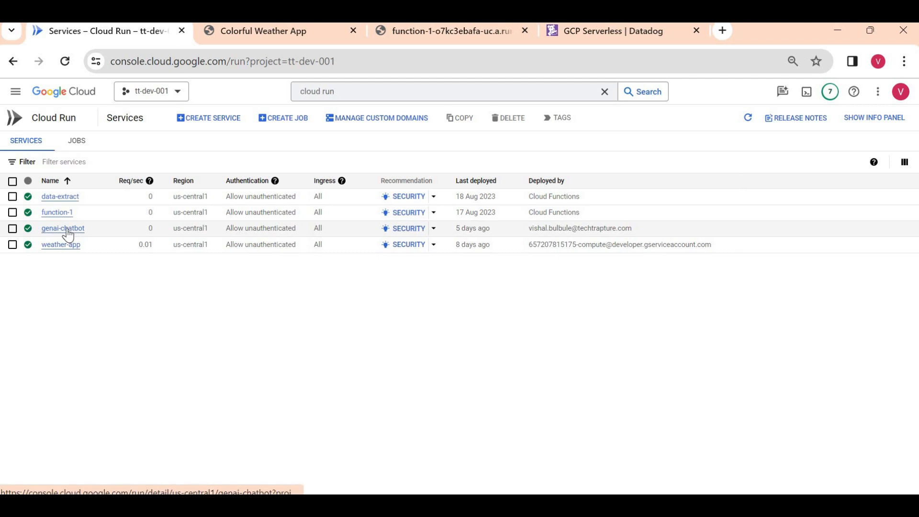
- Open the genai-chatbot's live URL and send it 'Hello'
{"action": "left_click", "coordinate": [66, 231]}
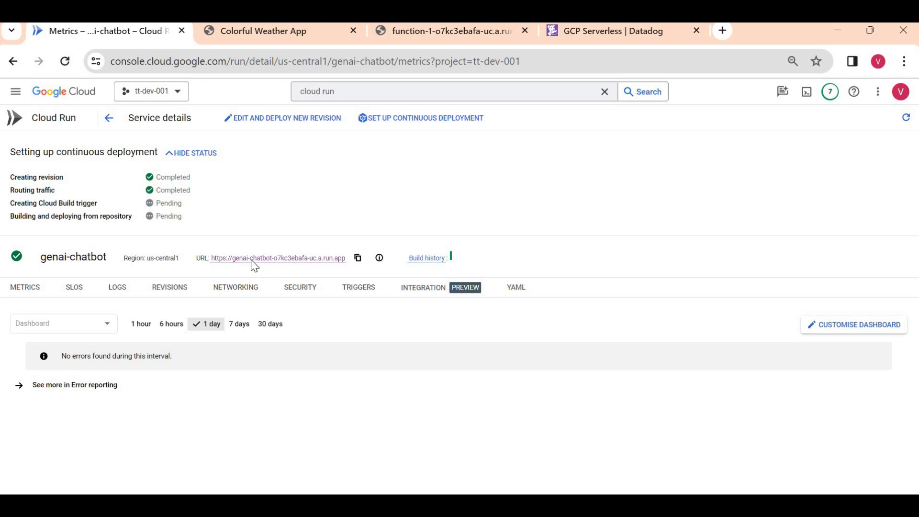
{"action": "left_click", "coordinate": [254, 271]}
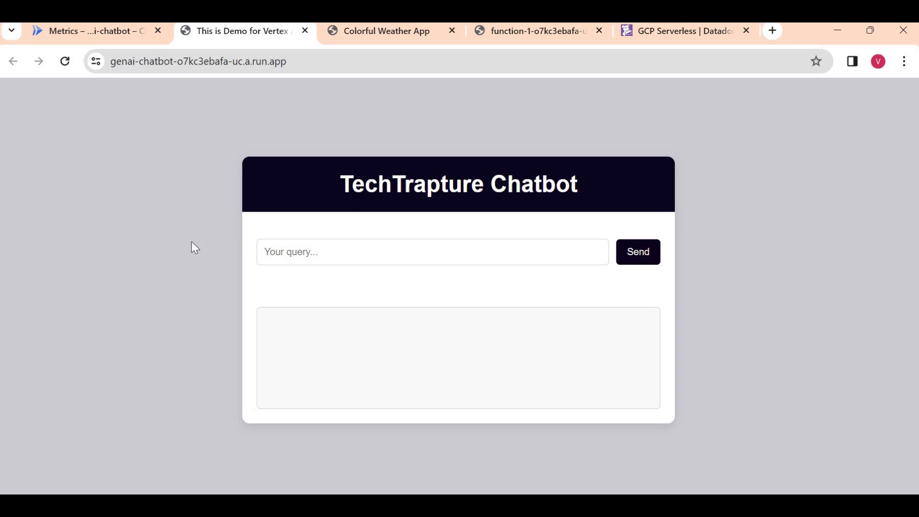
{"action": "left_click", "coordinate": [280, 249]}
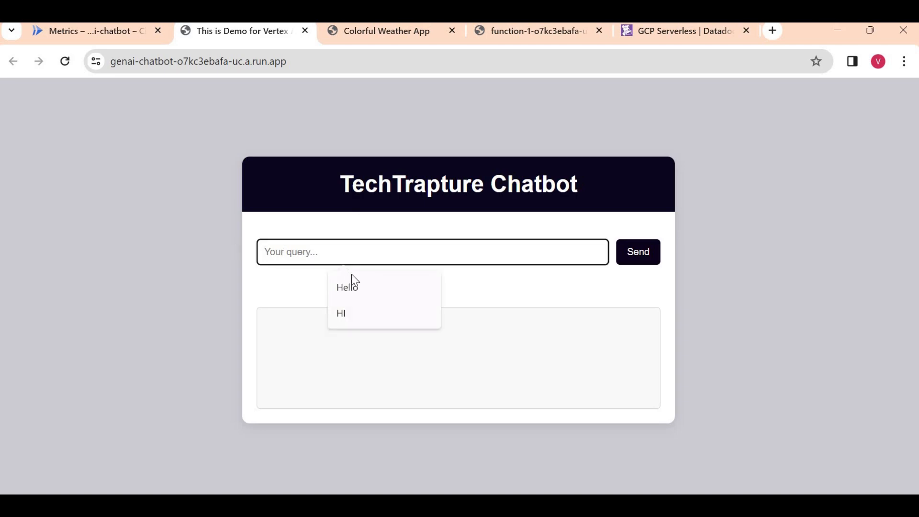
{"action": "left_click", "coordinate": [360, 289]}
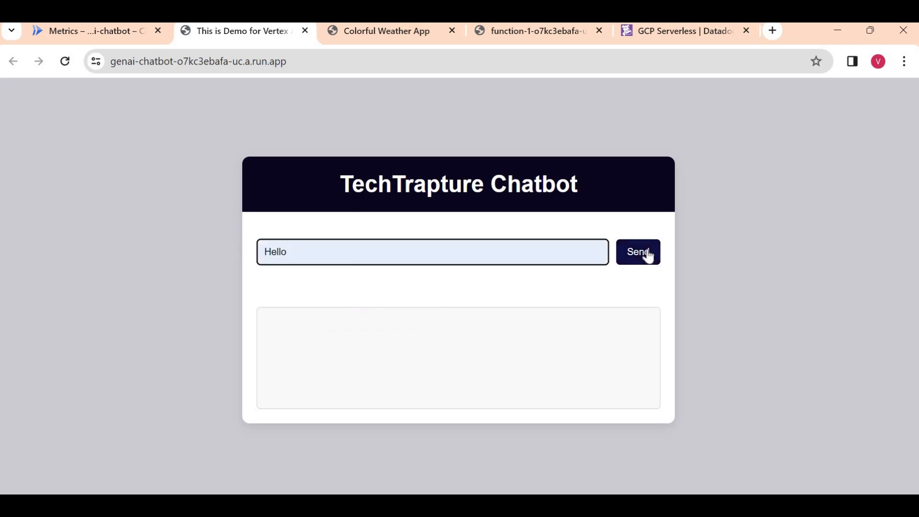
{"action": "left_click", "coordinate": [641, 253]}
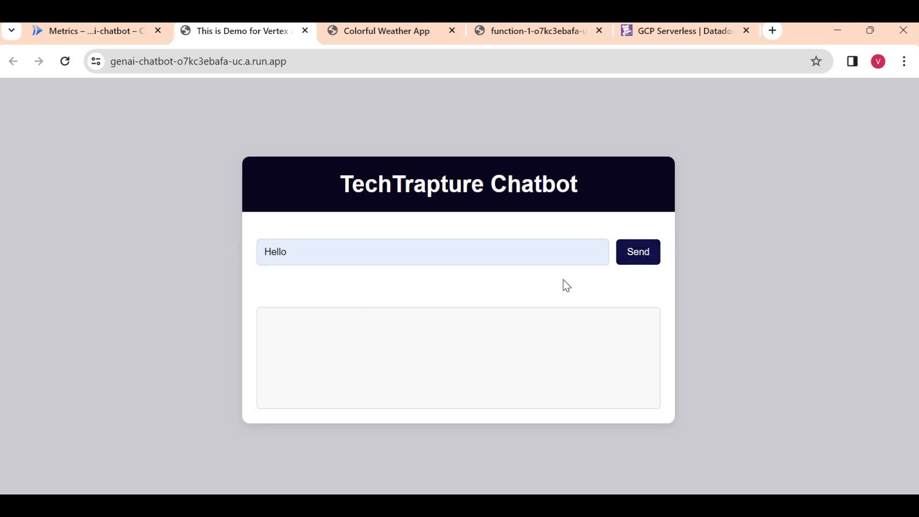
- Ask the chatbot 'What is Datadog', read the answer, and return to the Datadog dashboard
{"action": "triple_click", "coordinate": [431, 253]}
{"action": "key", "text": "BackSpace"}
{"action": "type", "text": "Wh"}
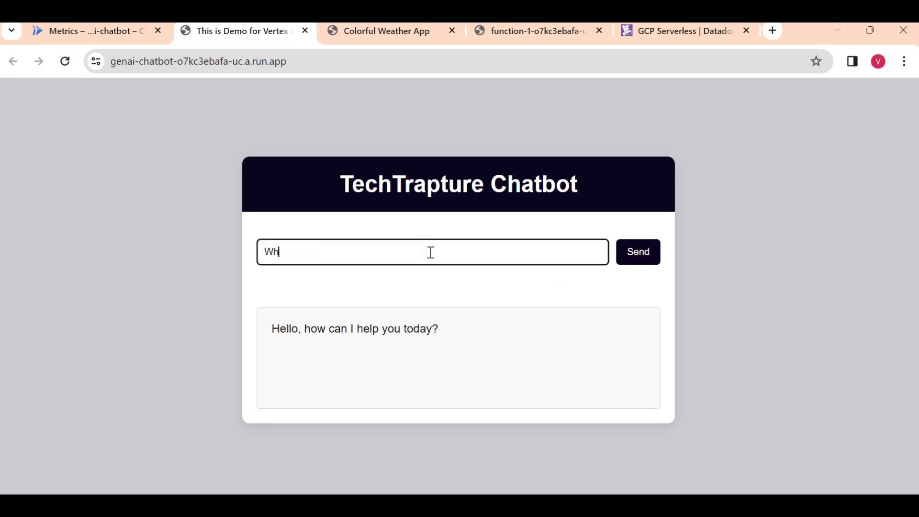
{"action": "type", "text": "at is Datadogh"}
{"action": "left_click", "coordinate": [638, 253]}
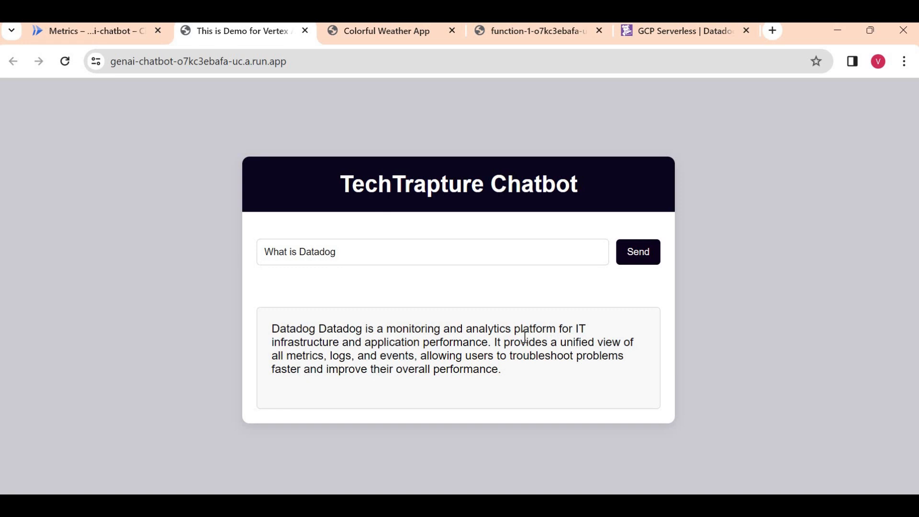
{"action": "triple_click", "coordinate": [525, 338]}
{"action": "left_click", "coordinate": [707, 262]}
{"action": "left_click", "coordinate": [639, 34]}
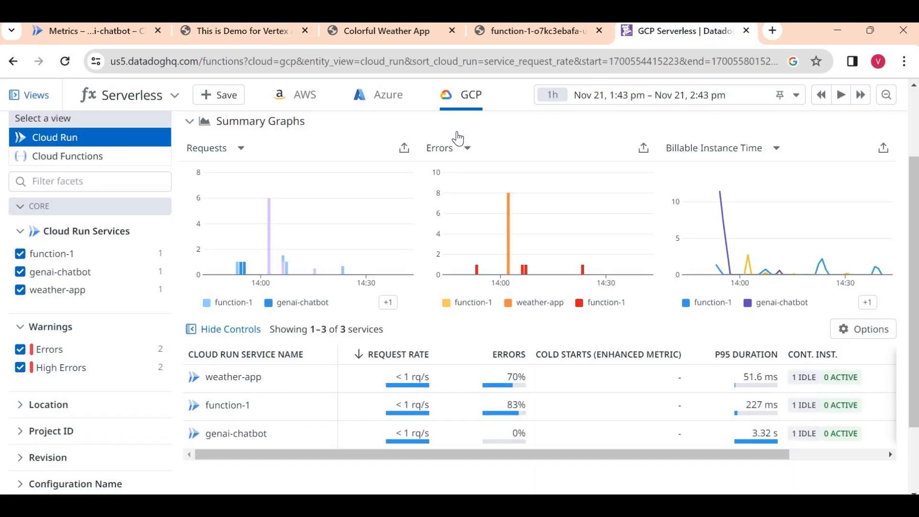
- Reload Datadog and filter Cloud Run services to errors only, leaving weather-app and function-1
{"action": "left_click", "coordinate": [65, 63]}
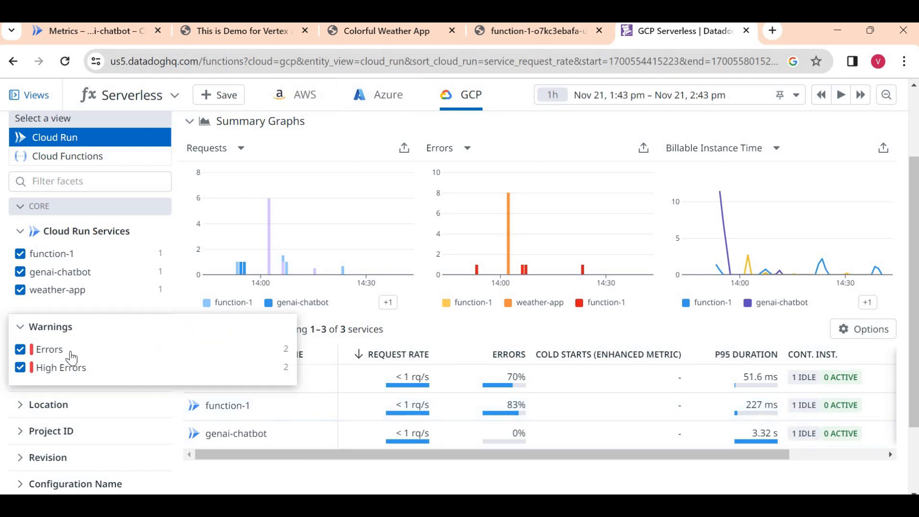
{"action": "left_click", "coordinate": [56, 369]}
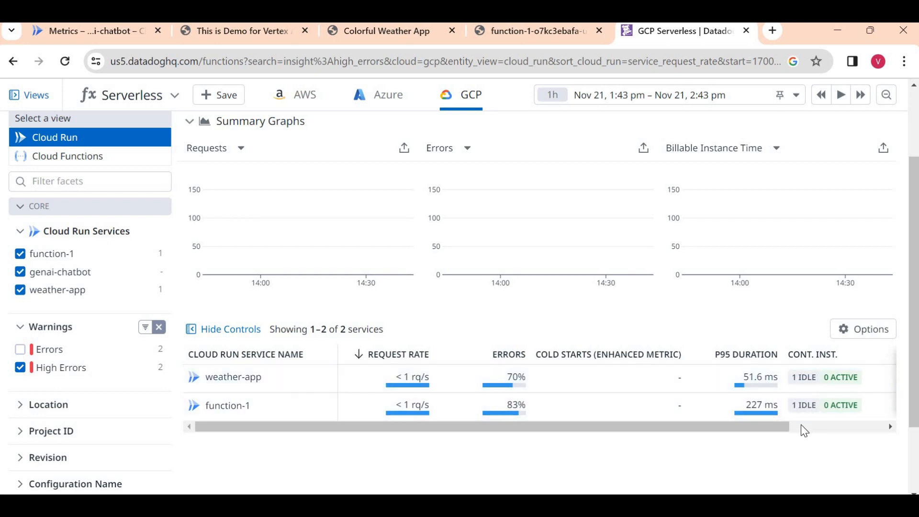
{"action": "scroll", "coordinate": [776, 407], "scroll_direction": "right", "scroll_amount": 3}
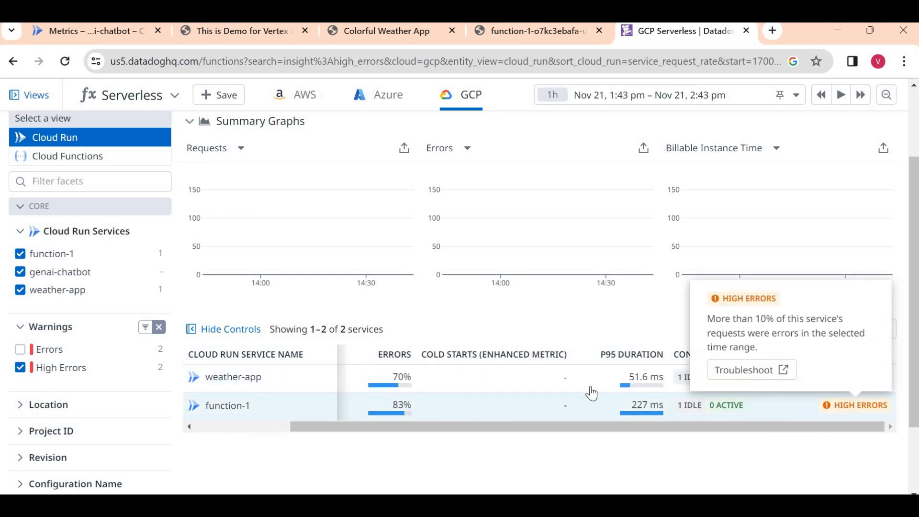
{"action": "left_click", "coordinate": [71, 361]}
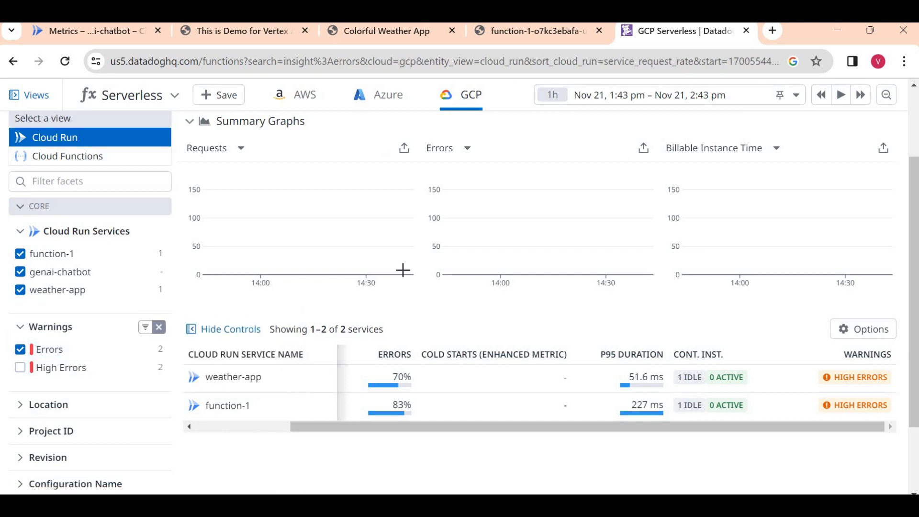
- Show the Cloud Functions view and toggle the google.pubsub.topic.publish trigger filter off and back on
{"action": "left_click", "coordinate": [77, 163]}
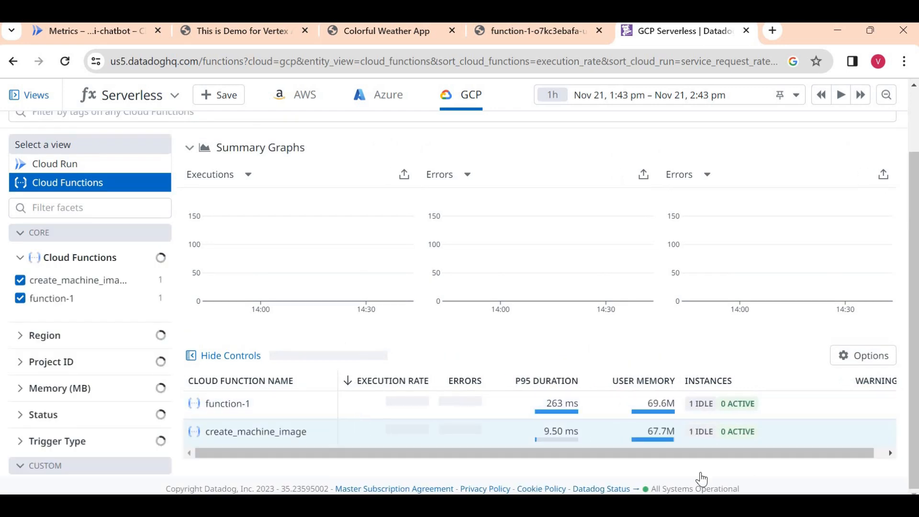
{"action": "left_click", "coordinate": [856, 428]}
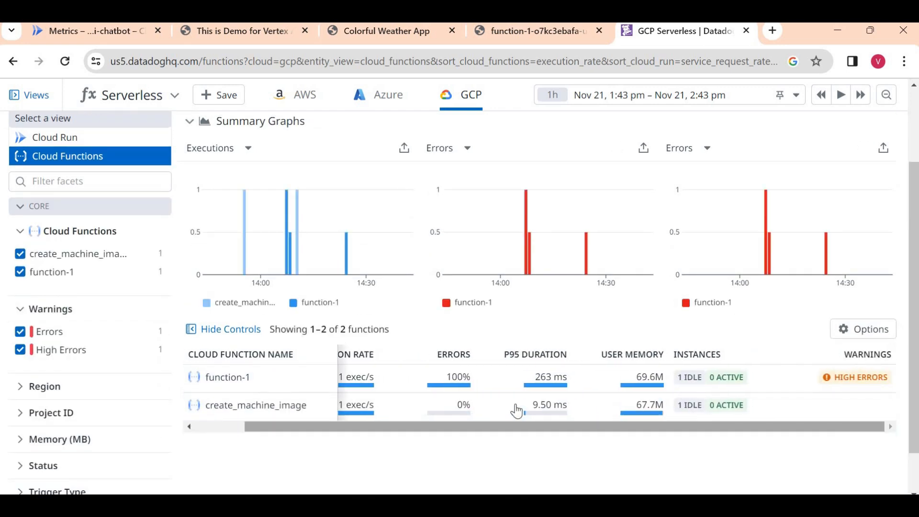
{"action": "left_click", "coordinate": [220, 428]}
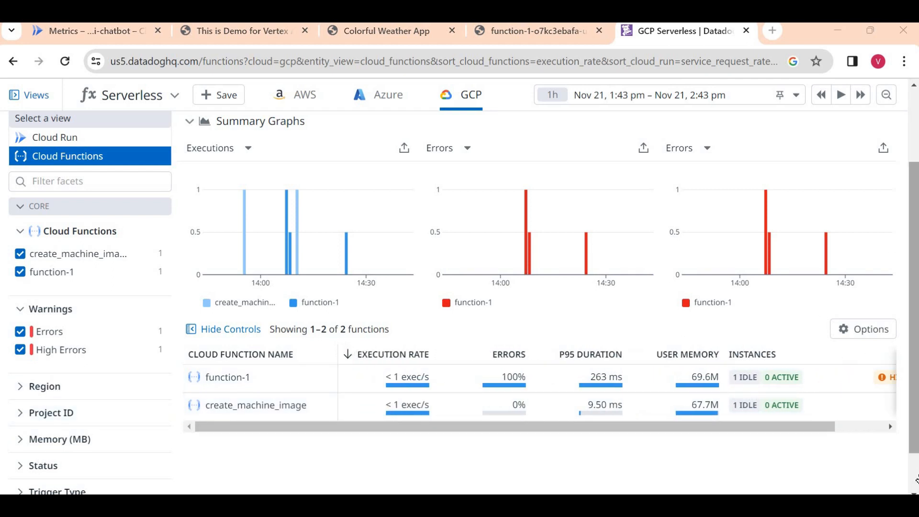
{"action": "scroll", "coordinate": [19, 479], "scroll_direction": "down", "scroll_amount": 2}
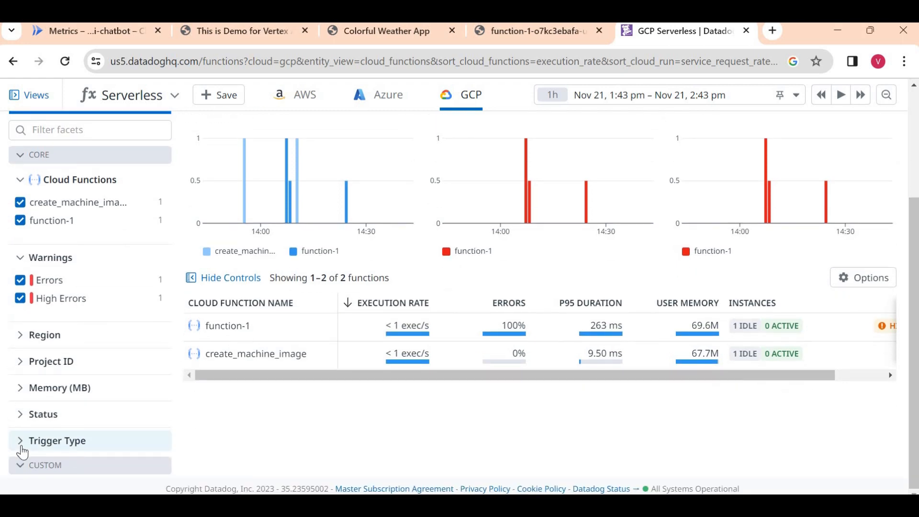
{"action": "left_click", "coordinate": [21, 447]}
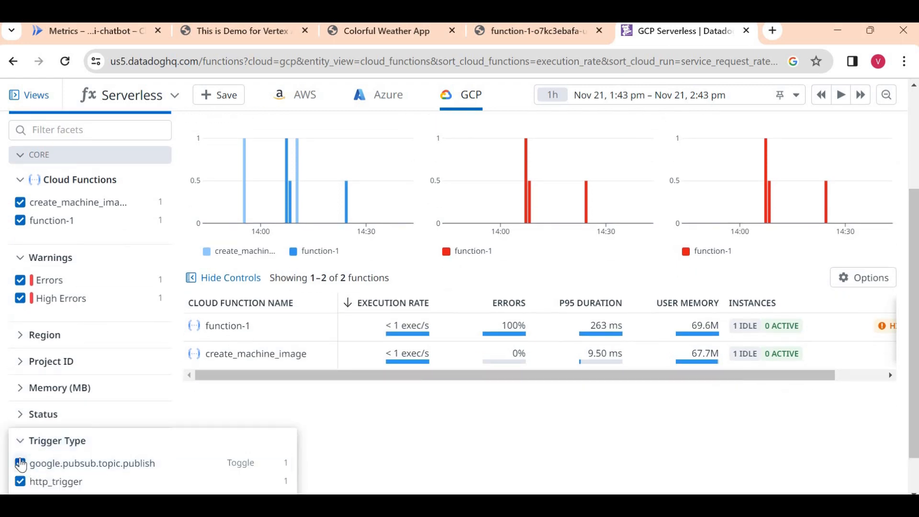
{"action": "left_click", "coordinate": [21, 464]}
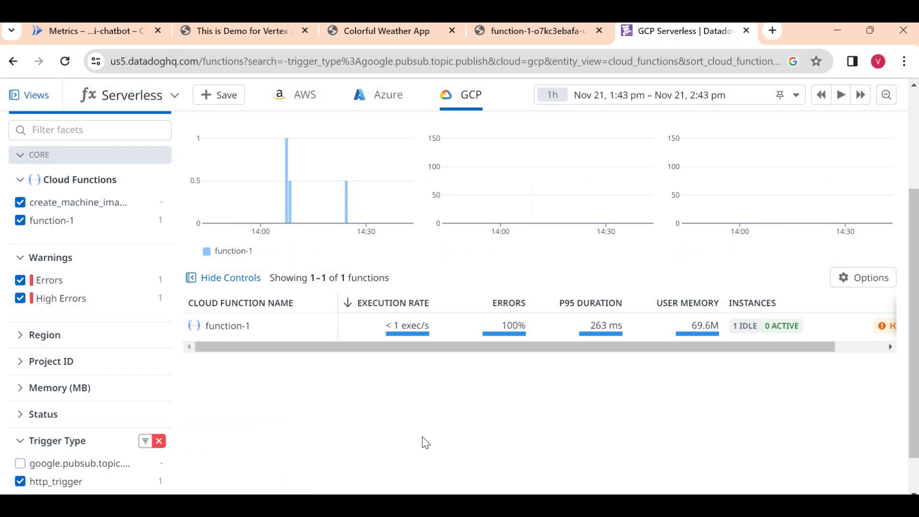
{"action": "left_click", "coordinate": [21, 463]}
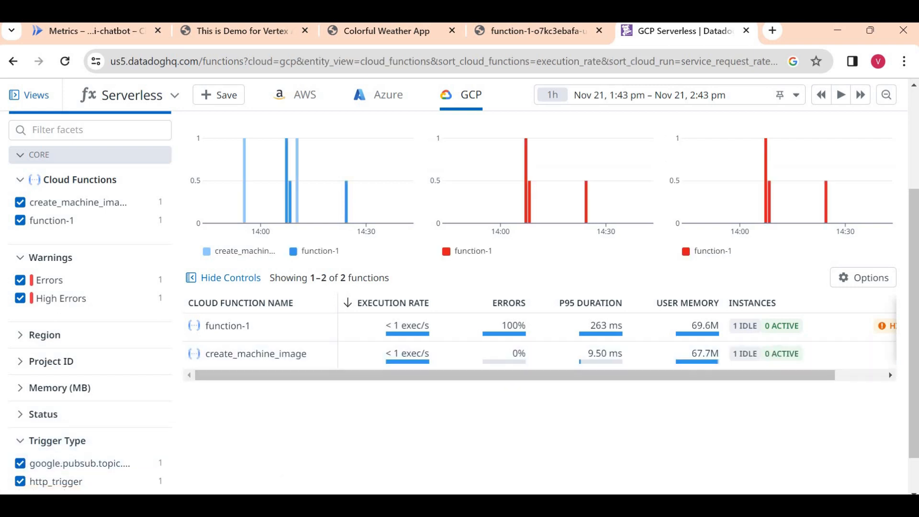
{"action": "scroll", "coordinate": [469, 288], "scroll_direction": "up", "scroll_amount": 5}
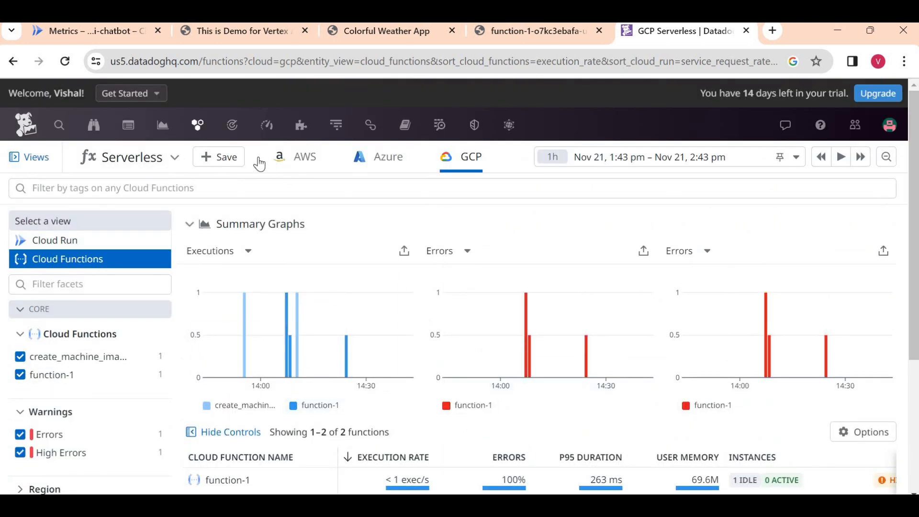
- Open Infrastructure > Kubernetes and scroll its overview, which shows no Kubernetes data
{"action": "mouse_move", "coordinate": [203, 129]}
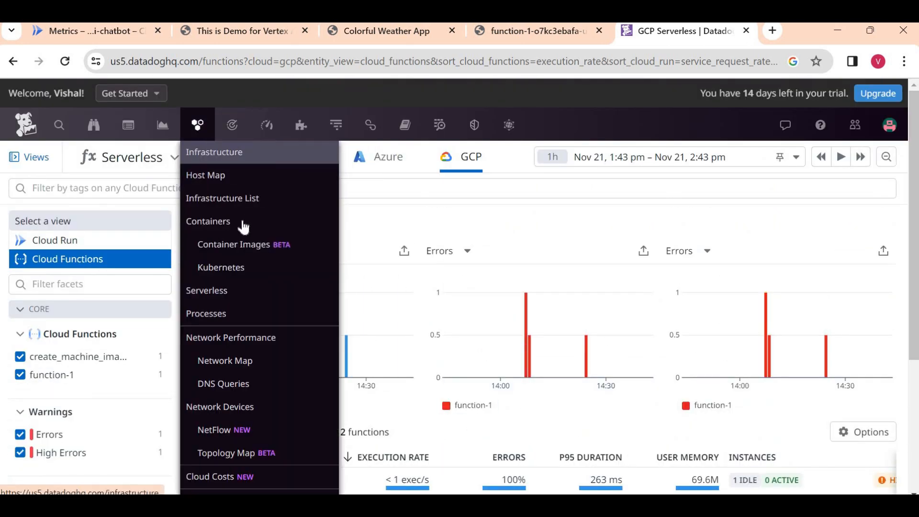
{"action": "left_click", "coordinate": [255, 265]}
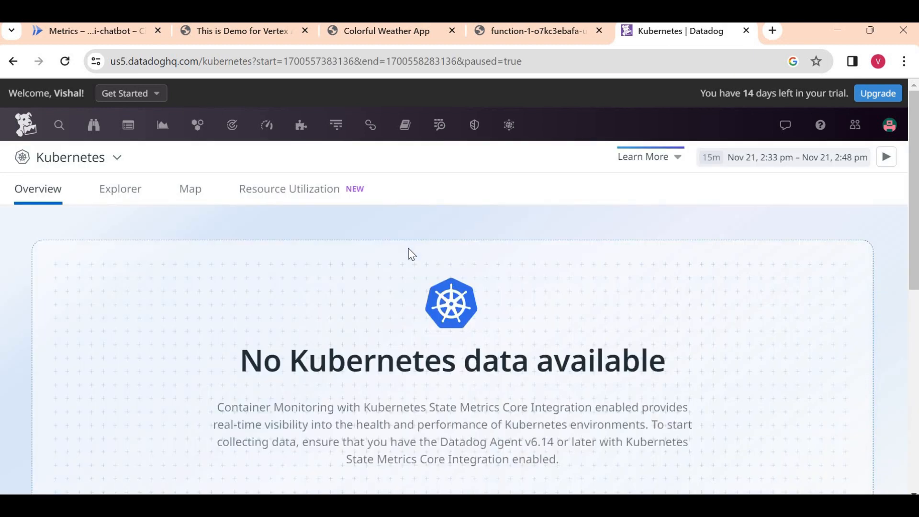
{"action": "scroll", "coordinate": [574, 365], "scroll_direction": "down", "scroll_amount": 1}
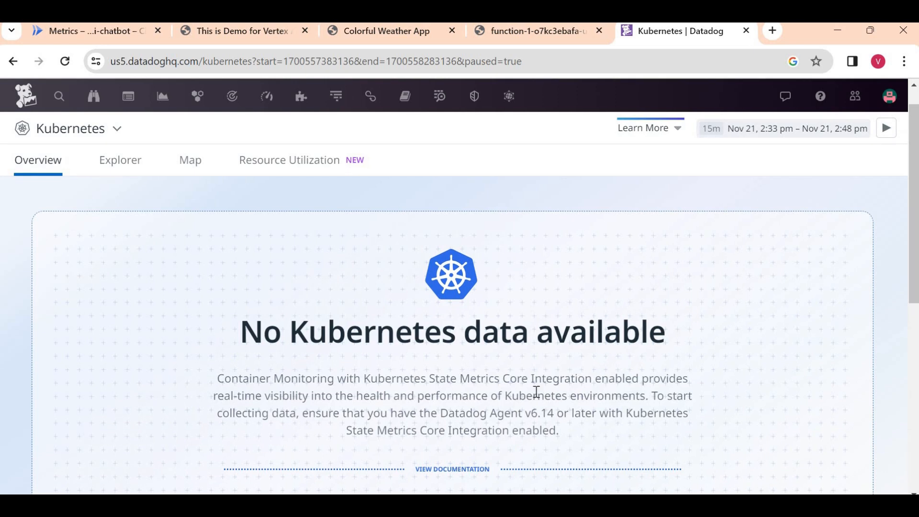
{"action": "scroll", "coordinate": [537, 392], "scroll_direction": "down", "scroll_amount": 3}
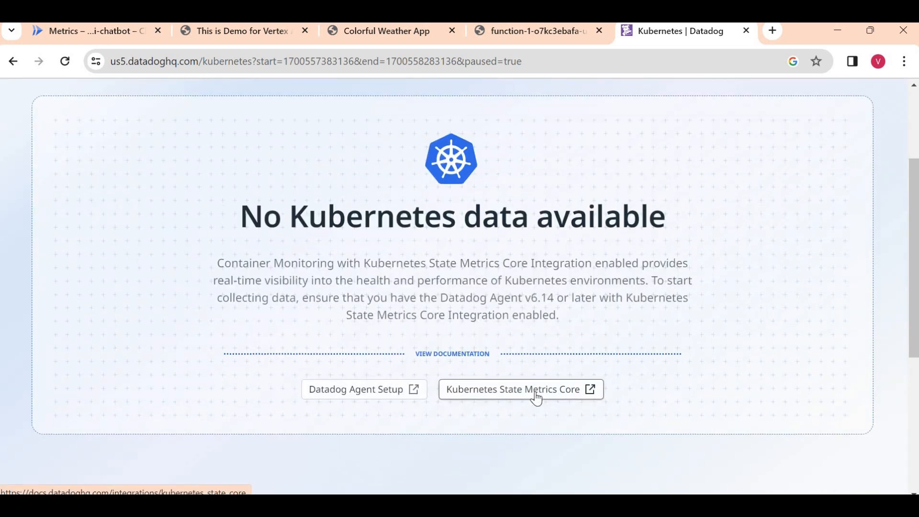
{"action": "scroll", "coordinate": [536, 393], "scroll_direction": "up", "scroll_amount": 4}
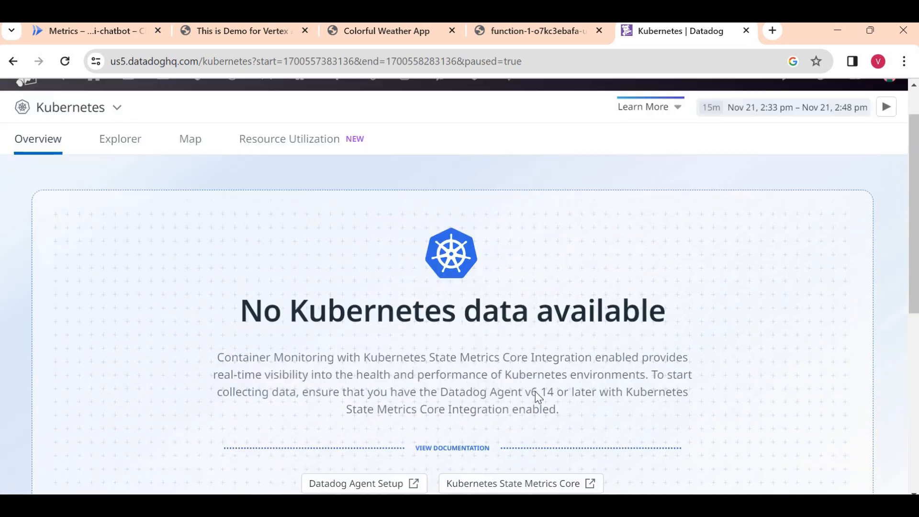
{"action": "scroll", "coordinate": [536, 393], "scroll_direction": "down", "scroll_amount": 1}
{"action": "scroll", "coordinate": [535, 392], "scroll_direction": "down", "scroll_amount": 3}
{"action": "scroll", "coordinate": [535, 392], "scroll_direction": "up", "scroll_amount": 4}
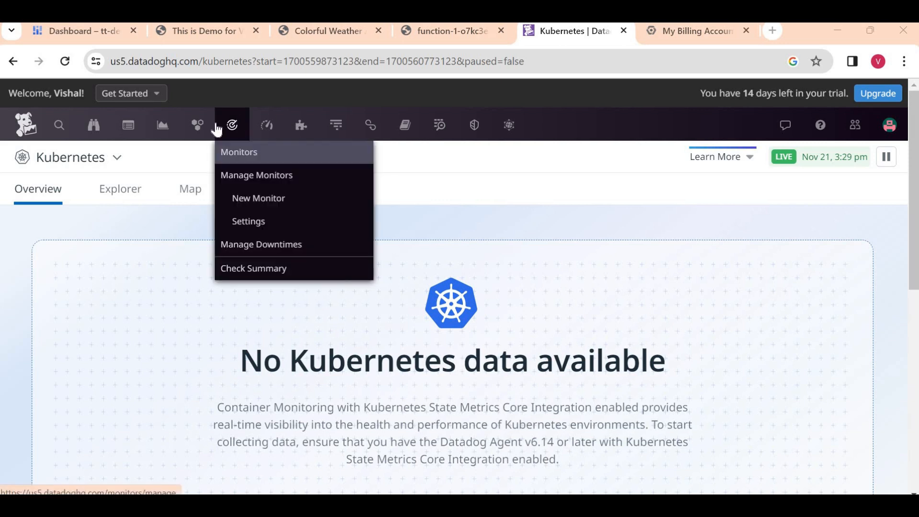
- In Metrics Explorer, graph the gcp.bigquery.storage.table_count metric
{"action": "mouse_move", "coordinate": [267, 137]}
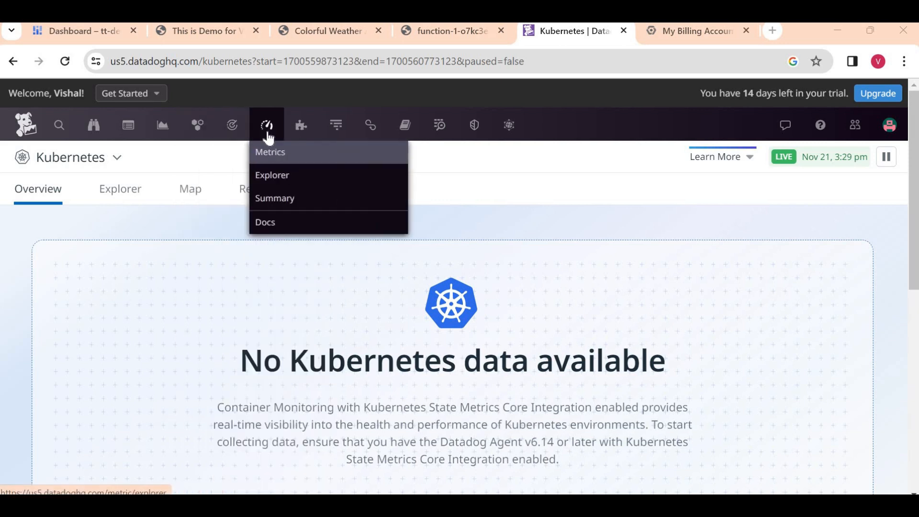
{"action": "left_click", "coordinate": [278, 176]}
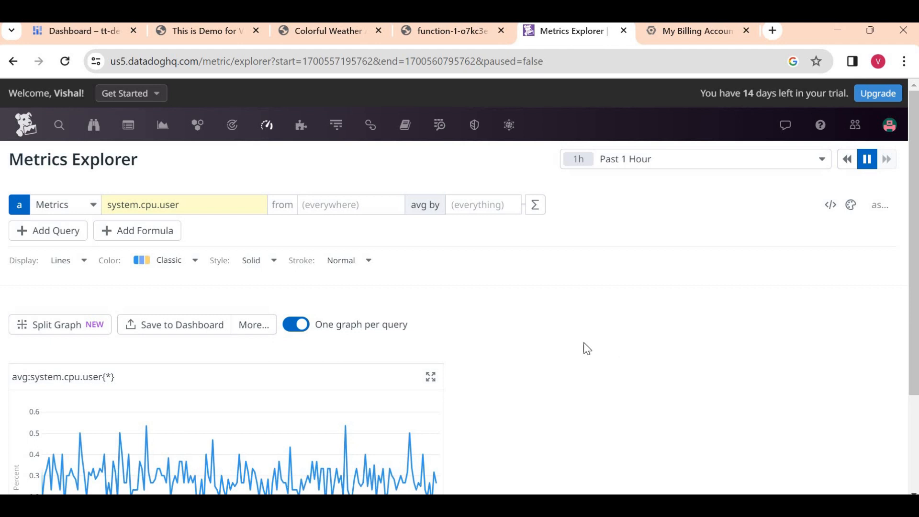
{"action": "left_click", "coordinate": [204, 211]}
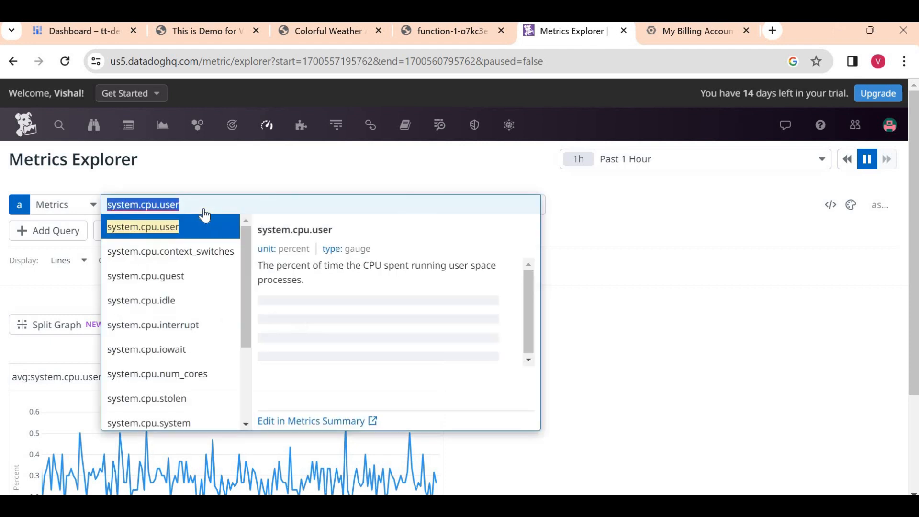
{"action": "key", "text": "BackSpace"}
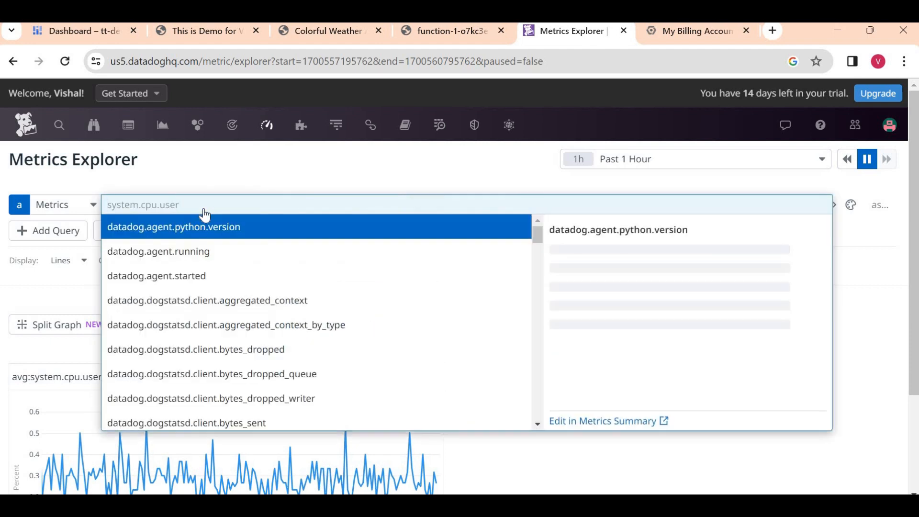
{"action": "type", "text": "gcs"}
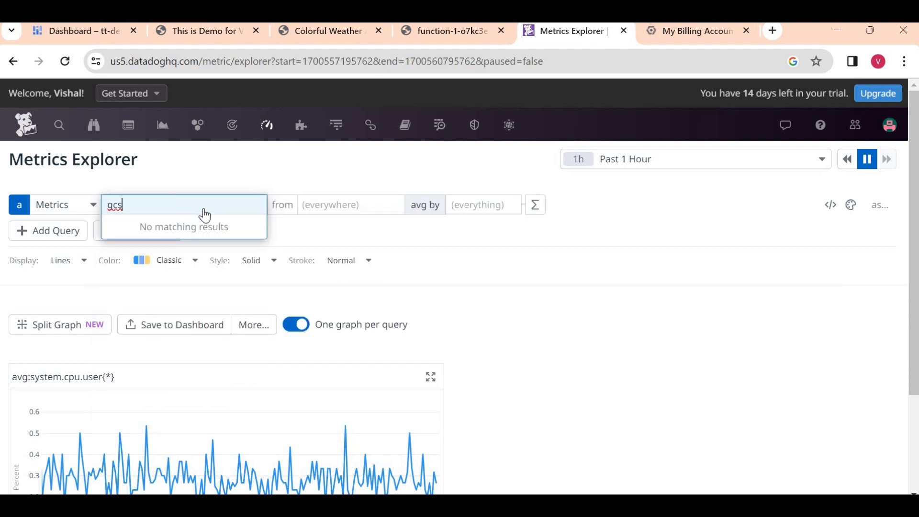
{"action": "key", "text": "BackSpace"}
{"action": "key", "text": "BackSpace"}
{"action": "key", "text": "BackSpace"}
{"action": "type", "text": "st"}
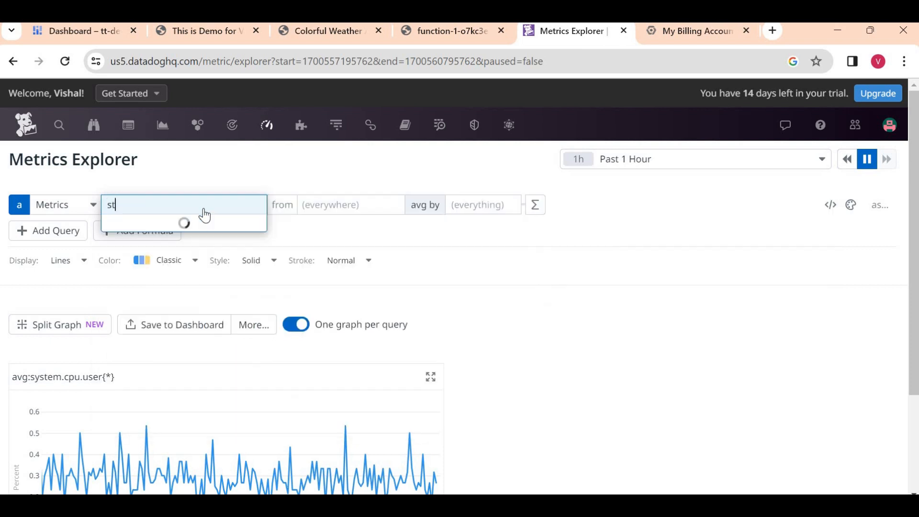
{"action": "type", "text": "o"}
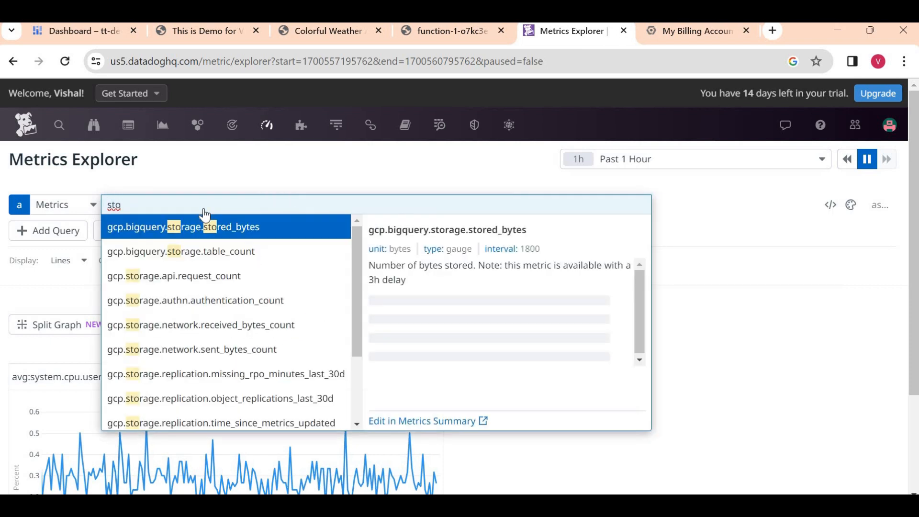
{"action": "left_click", "coordinate": [249, 259]}
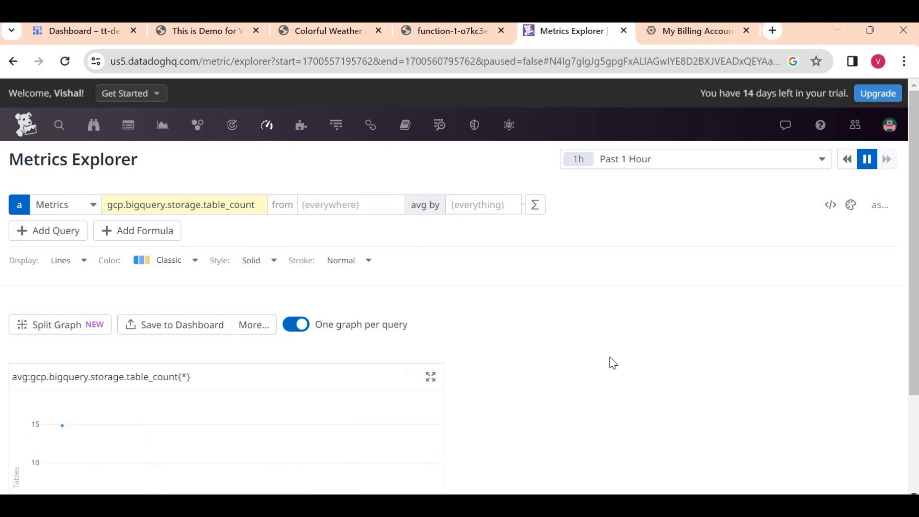
{"action": "scroll", "coordinate": [613, 363], "scroll_direction": "down", "scroll_amount": 3}
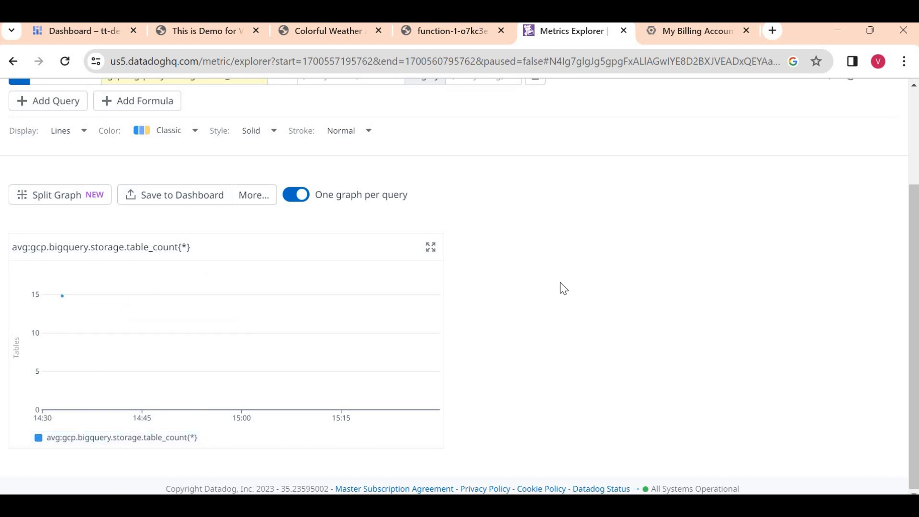
{"action": "scroll", "coordinate": [560, 287], "scroll_direction": "up", "scroll_amount": 3}
- Filter the table count to dataset_id:py_dataset and read its value of 1 table
{"action": "left_click", "coordinate": [346, 206]}
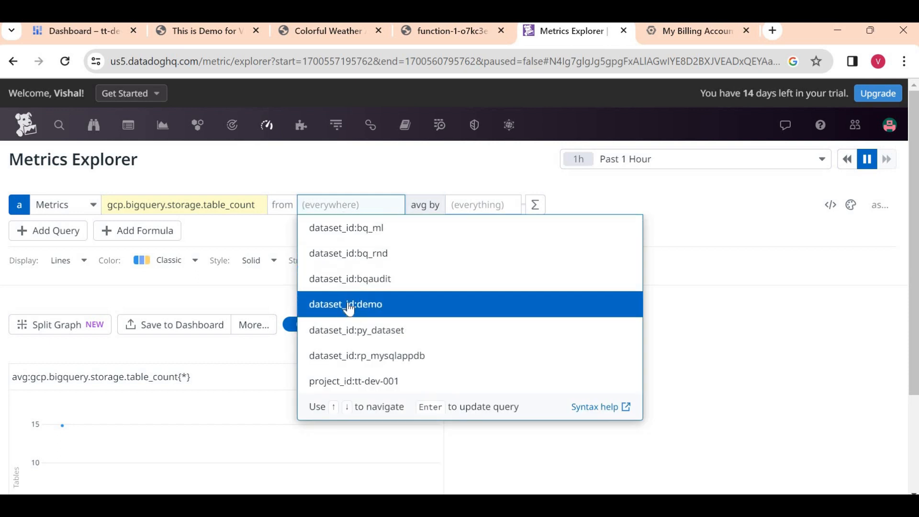
{"action": "left_click", "coordinate": [359, 331]}
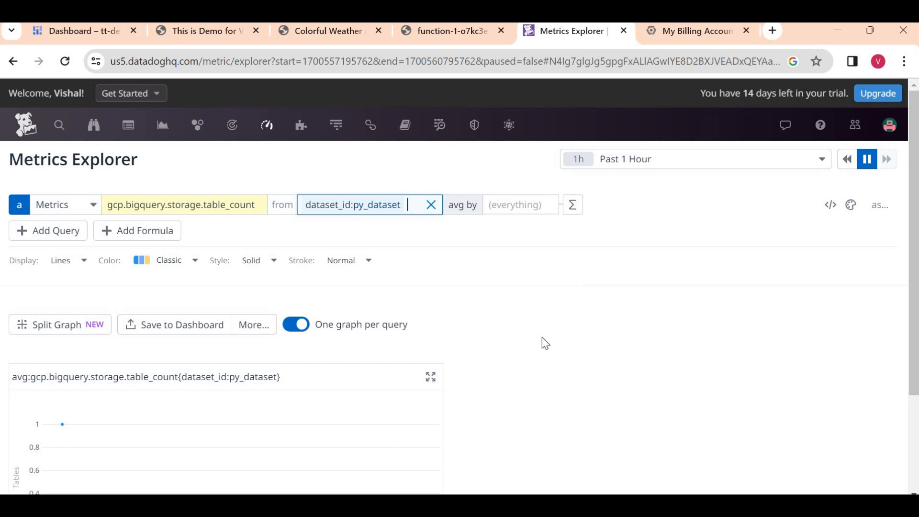
{"action": "scroll", "coordinate": [542, 338], "scroll_direction": "down", "scroll_amount": 3}
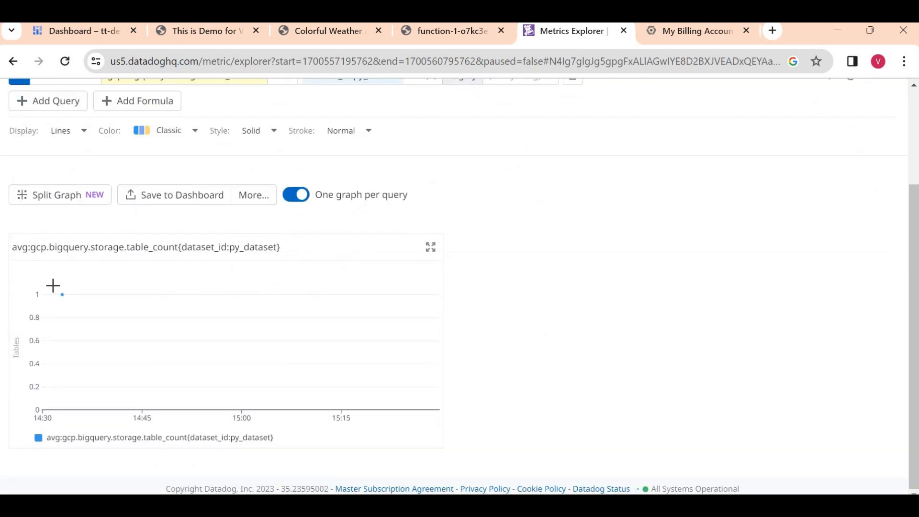
{"action": "mouse_move", "coordinate": [62, 295]}
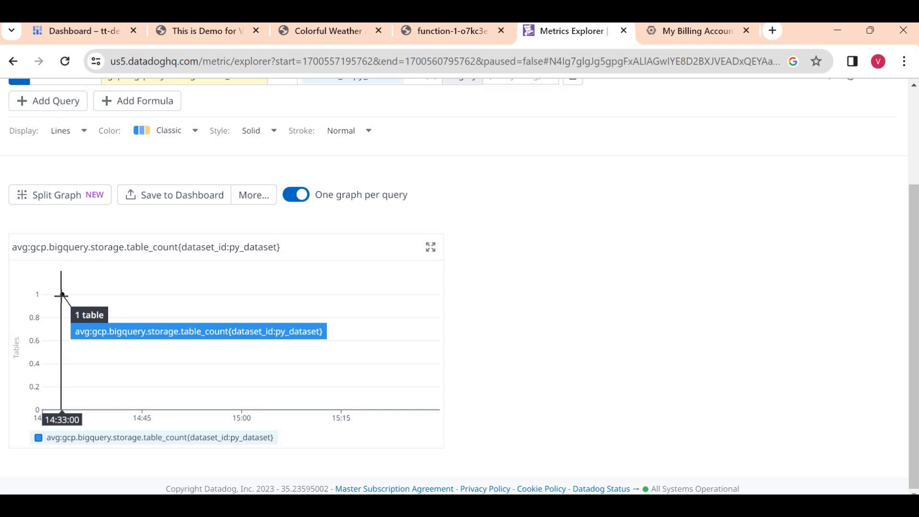
{"action": "scroll", "coordinate": [449, 252], "scroll_direction": "up", "scroll_amount": 3}
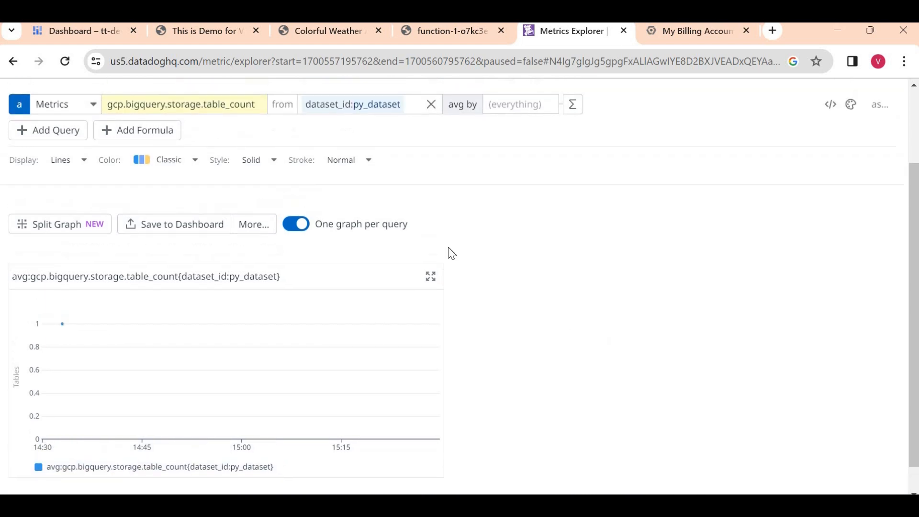
{"action": "left_click", "coordinate": [235, 205]}
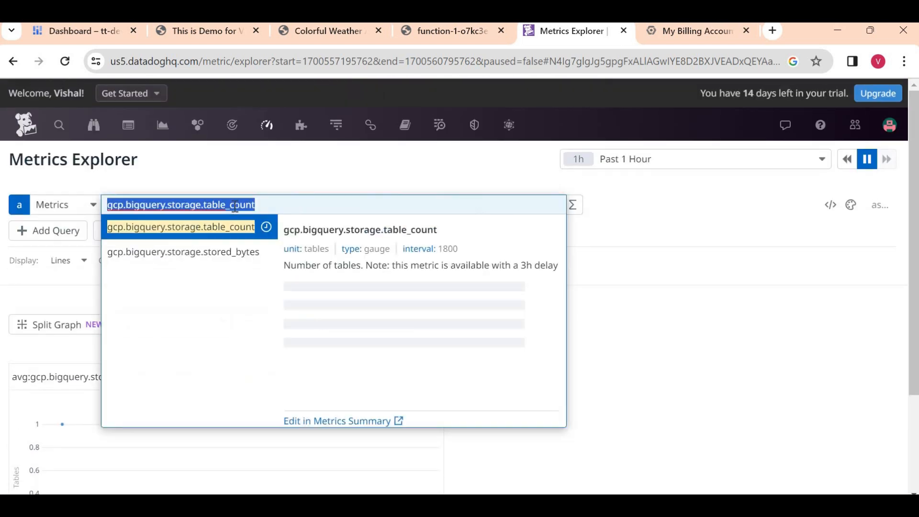
- Graph gcp.bigquery.storage.stored_bytes filtered to table:bqload, showing about 1.49 KiB
{"action": "left_click", "coordinate": [228, 252]}
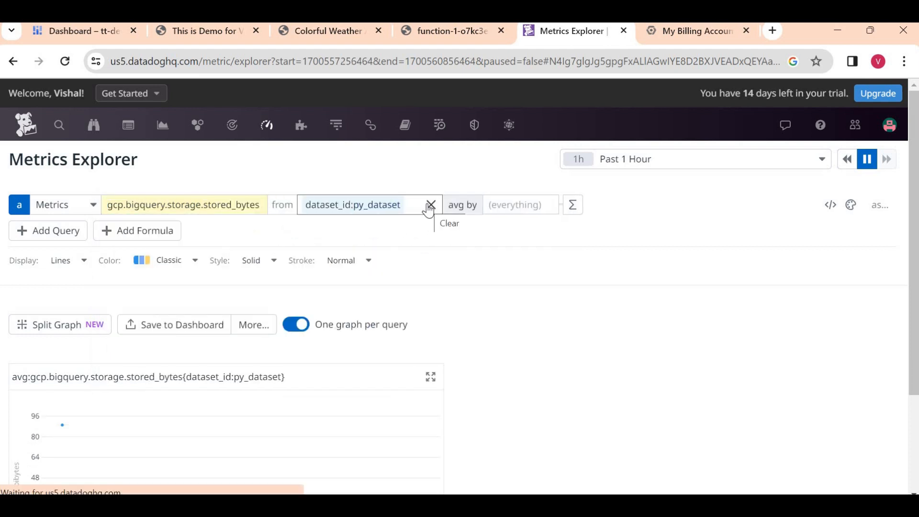
{"action": "left_click", "coordinate": [430, 206]}
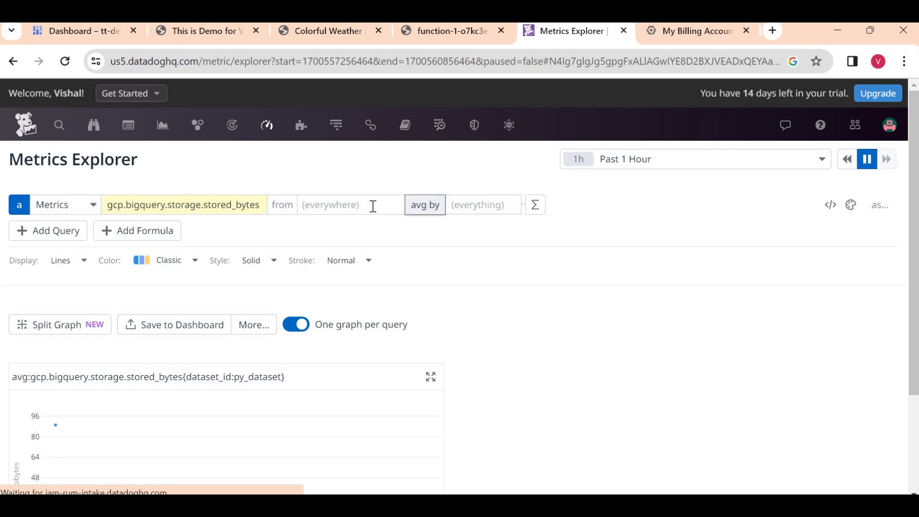
{"action": "left_click", "coordinate": [372, 206]}
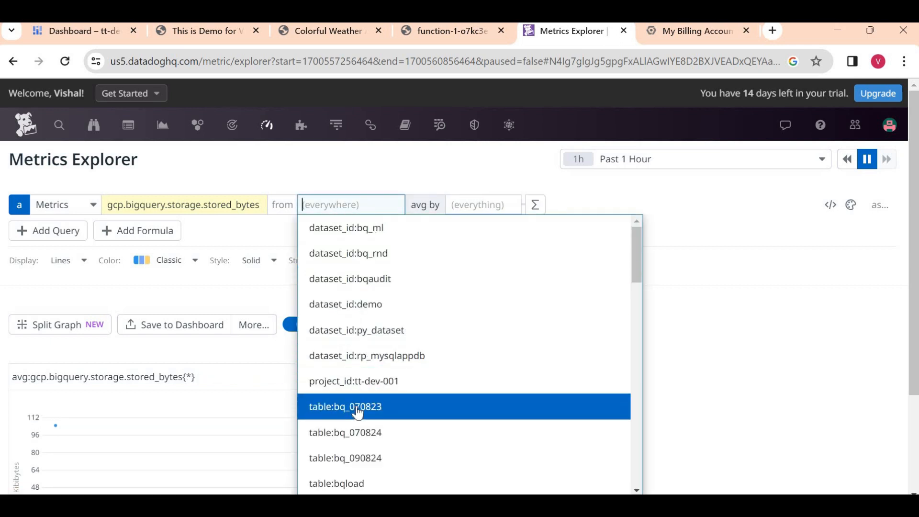
{"action": "key", "text": "Return"}
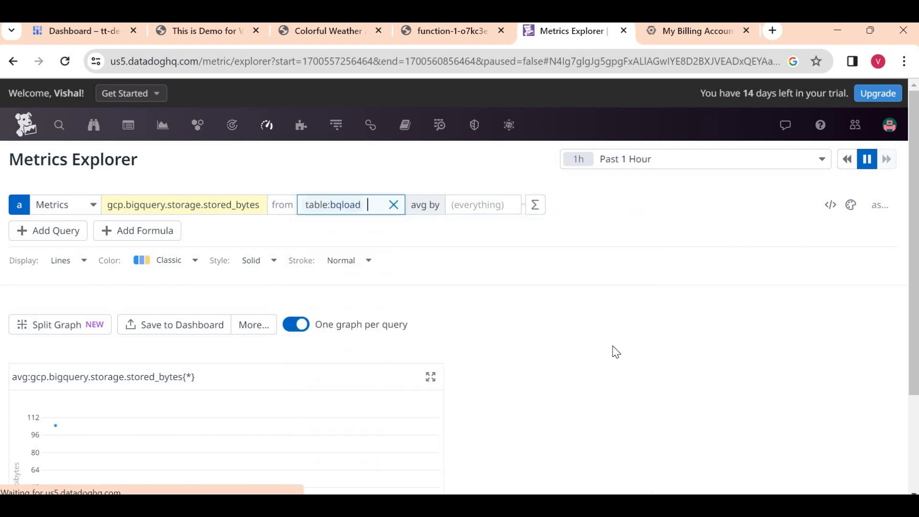
{"action": "left_click", "coordinate": [573, 358]}
{"action": "scroll", "coordinate": [573, 357], "scroll_direction": "down", "scroll_amount": 1}
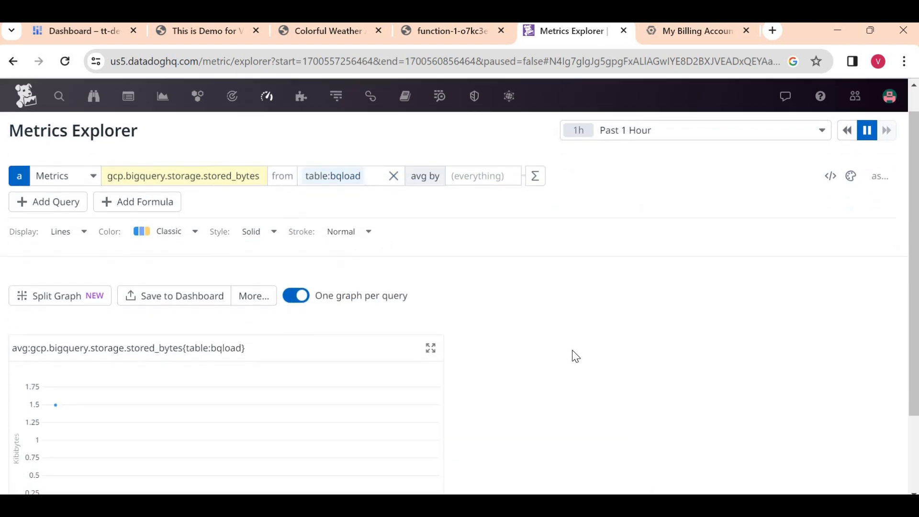
{"action": "scroll", "coordinate": [576, 357], "scroll_direction": "down", "scroll_amount": 2}
{"action": "mouse_move", "coordinate": [99, 299]}
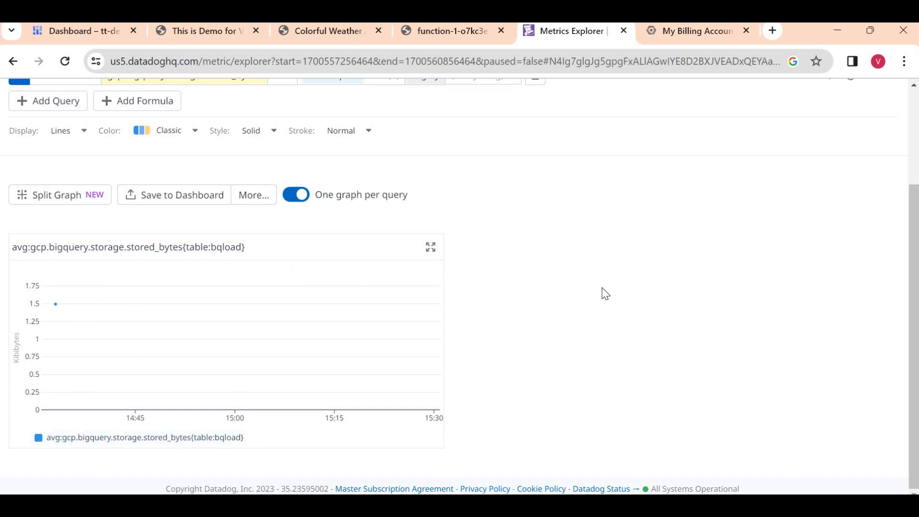
{"action": "scroll", "coordinate": [605, 294], "scroll_direction": "up", "scroll_amount": 3}
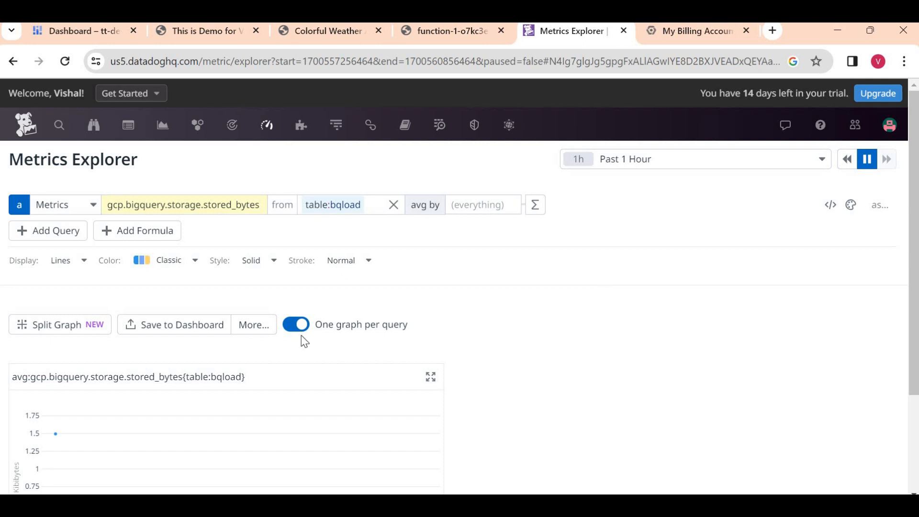
- Browse the metric list and close it without changing the graphed metric
{"action": "left_click", "coordinate": [199, 212]}
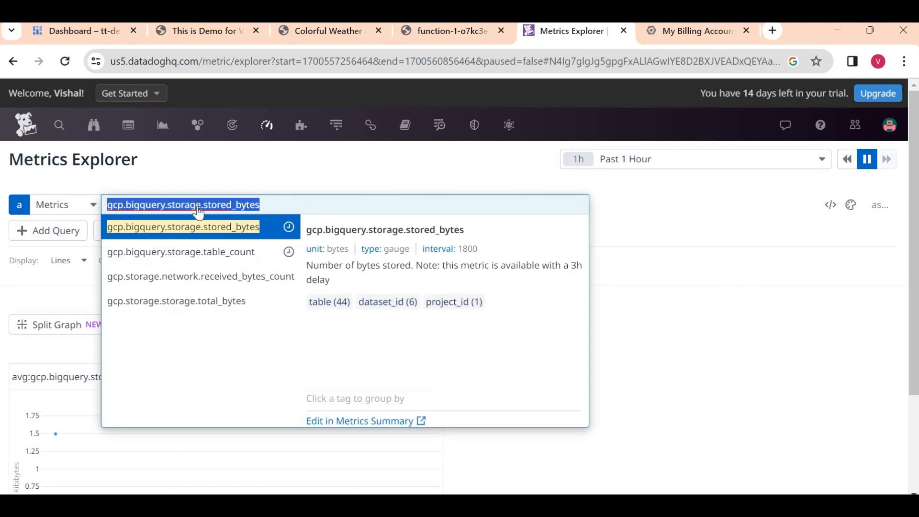
{"action": "mouse_move", "coordinate": [266, 125]}
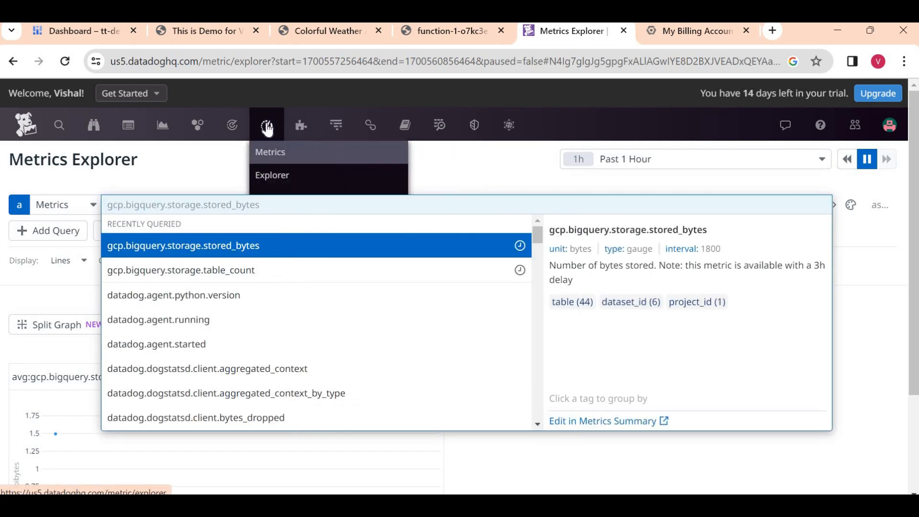
{"action": "left_click", "coordinate": [689, 191]}
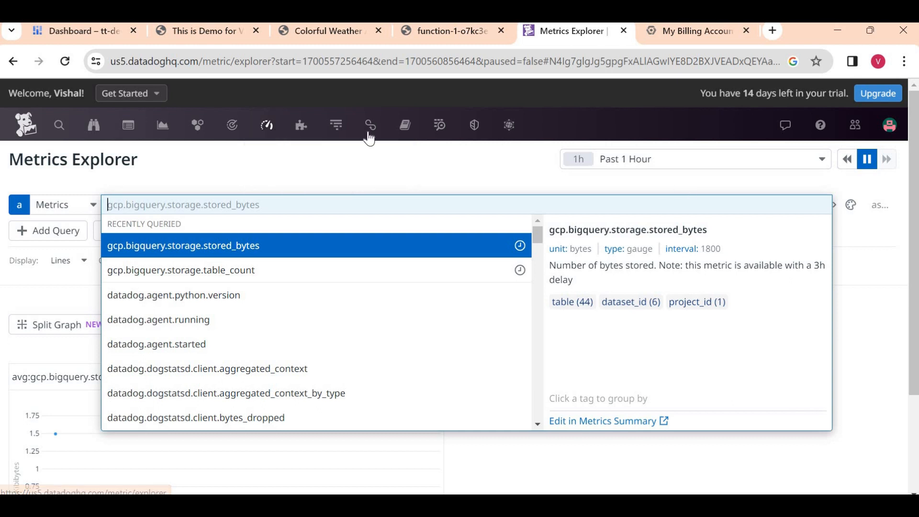
- Open Metrics > Summary and search the metric list for 'gcp', then refine the search with 'e'
{"action": "mouse_move", "coordinate": [277, 131]}
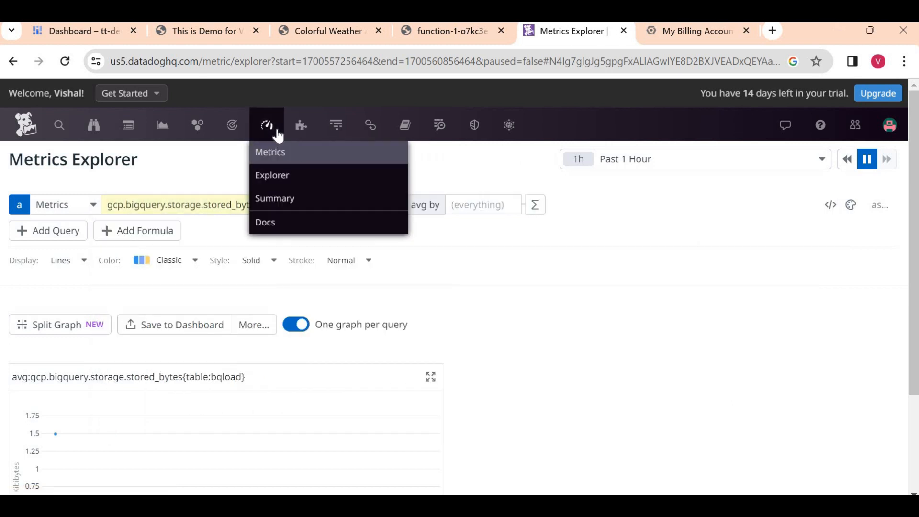
{"action": "left_click", "coordinate": [286, 198]}
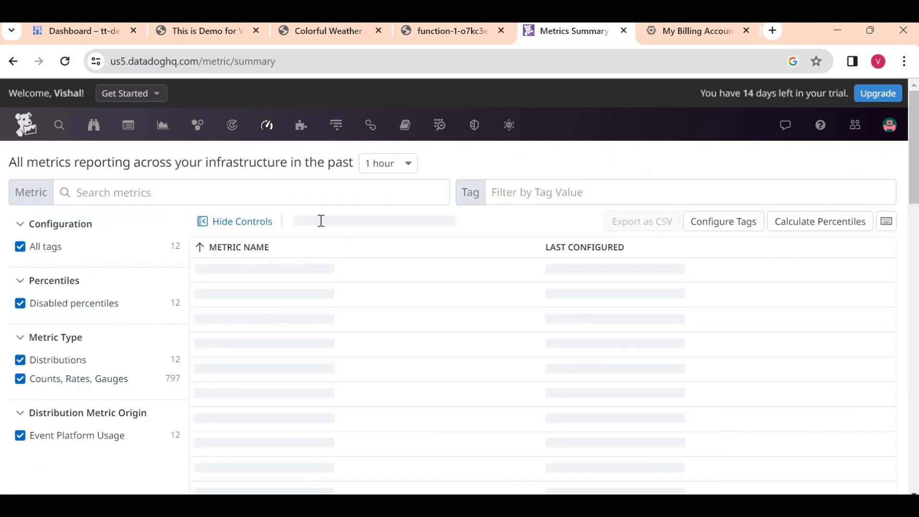
{"action": "left_click", "coordinate": [289, 198]}
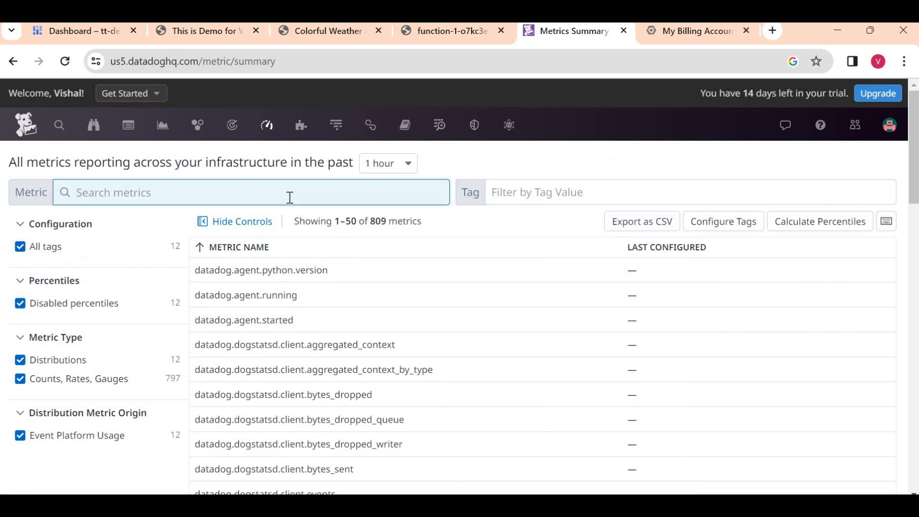
{"action": "type", "text": "gcp"}
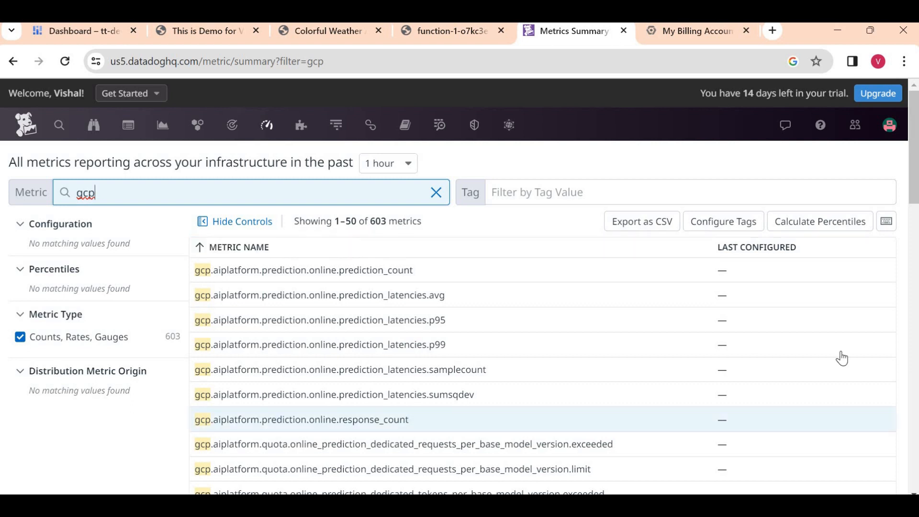
{"action": "scroll", "coordinate": [917, 137], "scroll_direction": "down", "scroll_amount": 6}
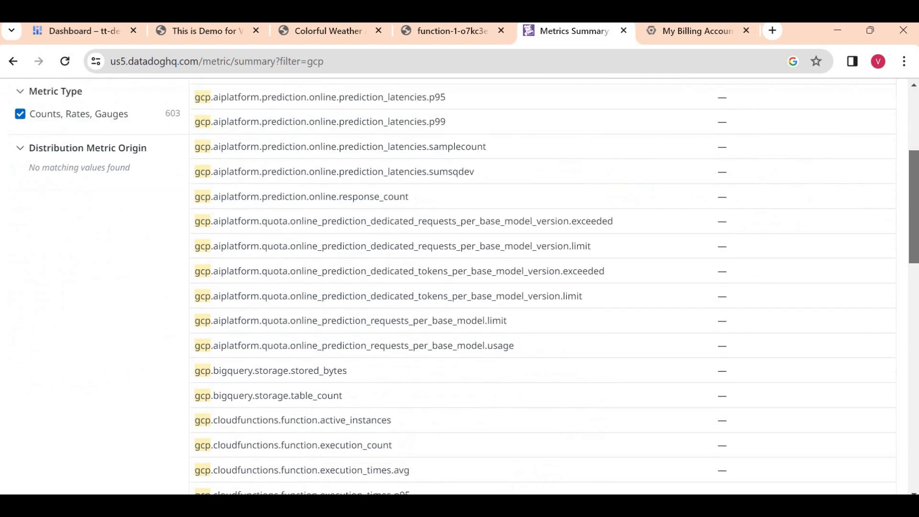
{"action": "scroll", "coordinate": [918, 136], "scroll_direction": "up", "scroll_amount": 6}
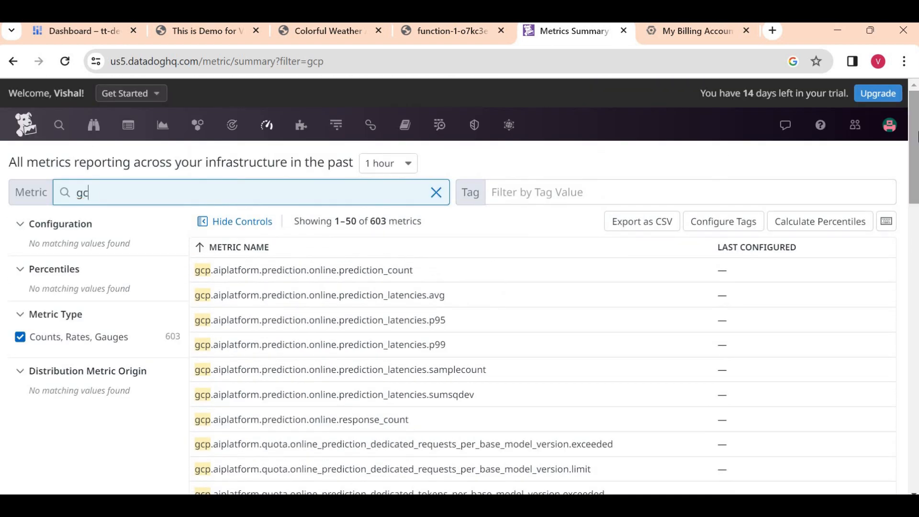
{"action": "type", "text": "e"}
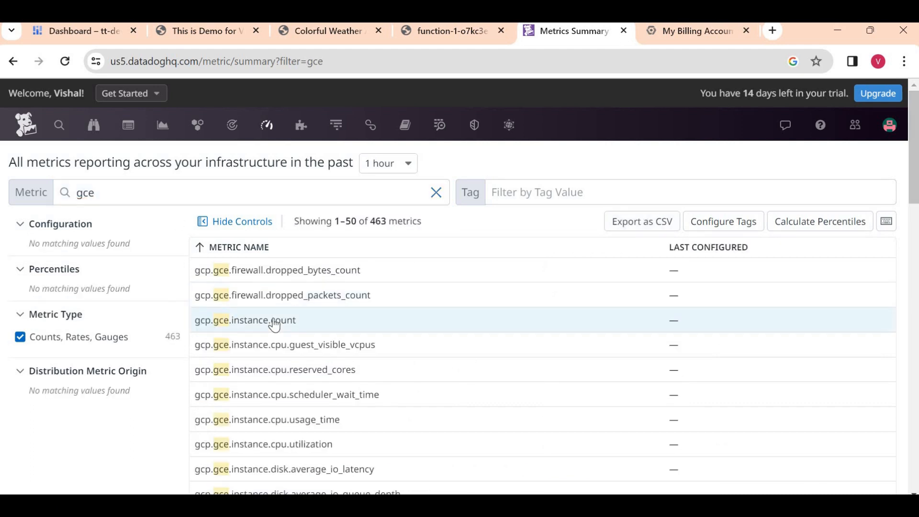
- Inspect gcp.gce.instance.count's details and tags, then close the panel back to the gce metrics list
{"action": "left_click", "coordinate": [275, 325]}
{"action": "scroll", "coordinate": [546, 297], "scroll_direction": "down", "scroll_amount": 5}
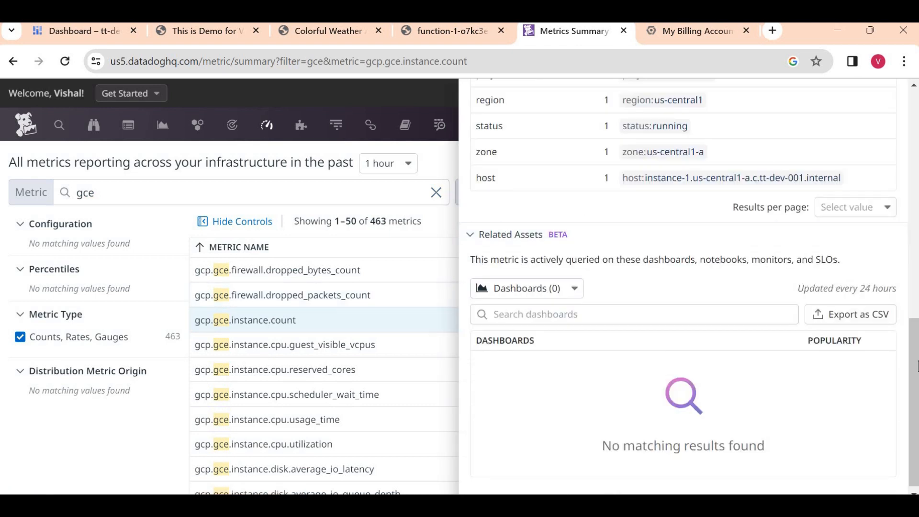
{"action": "scroll", "coordinate": [544, 148], "scroll_direction": "up", "scroll_amount": 10}
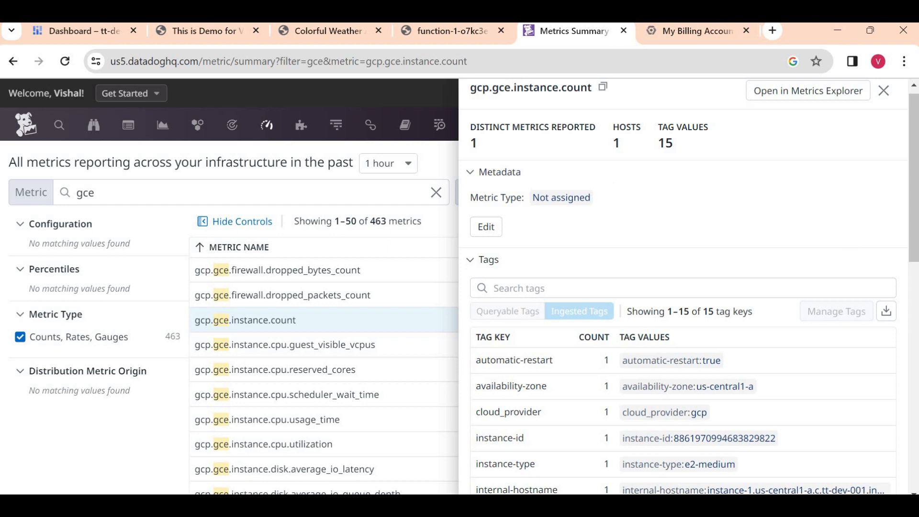
{"action": "scroll", "coordinate": [590, 188], "scroll_direction": "down", "scroll_amount": 4}
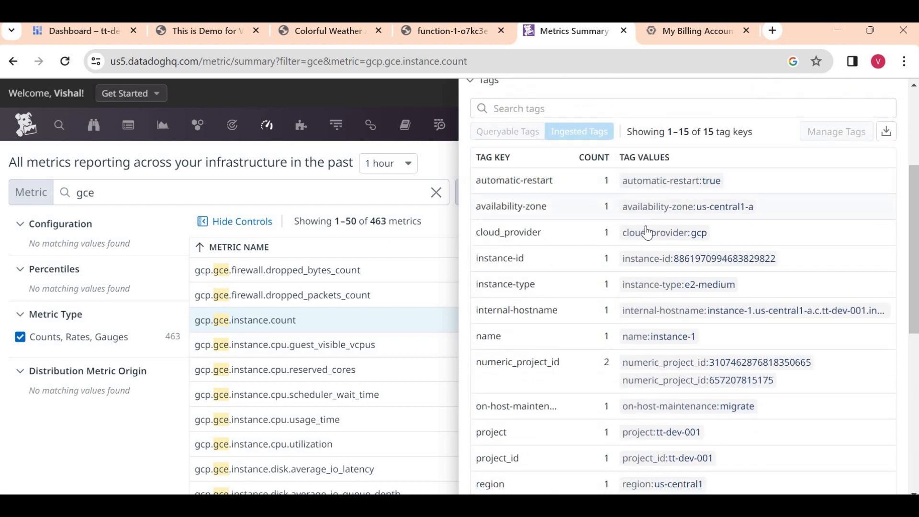
{"action": "left_click_drag", "start_coordinate": [624, 207], "coordinate": [748, 206]}
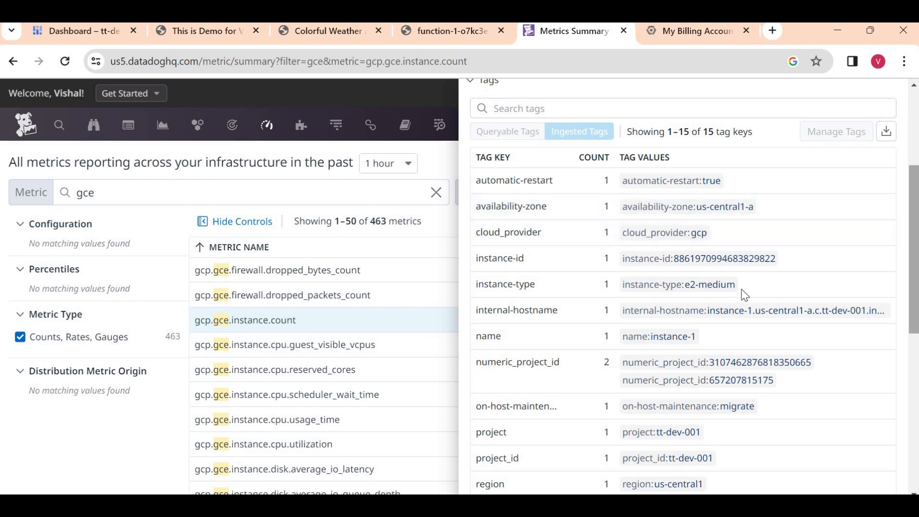
{"action": "right_click", "coordinate": [699, 296]}
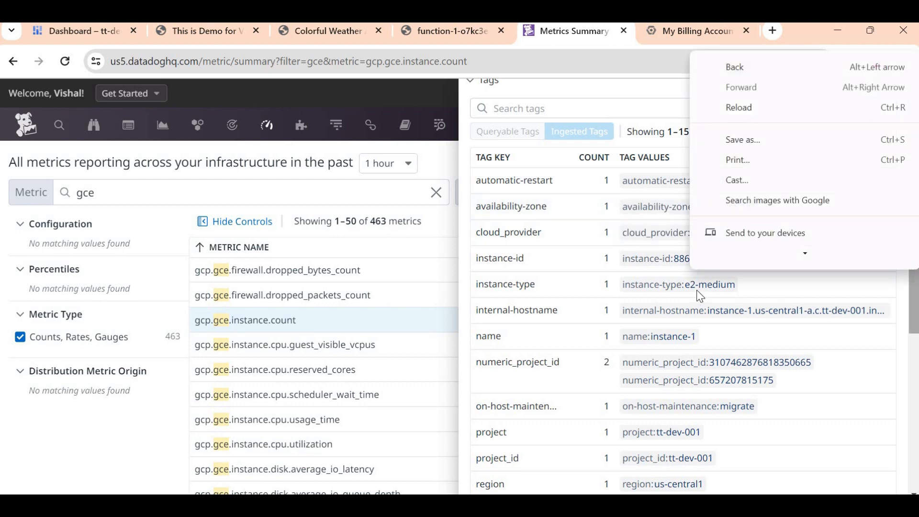
{"action": "left_click", "coordinate": [916, 381]}
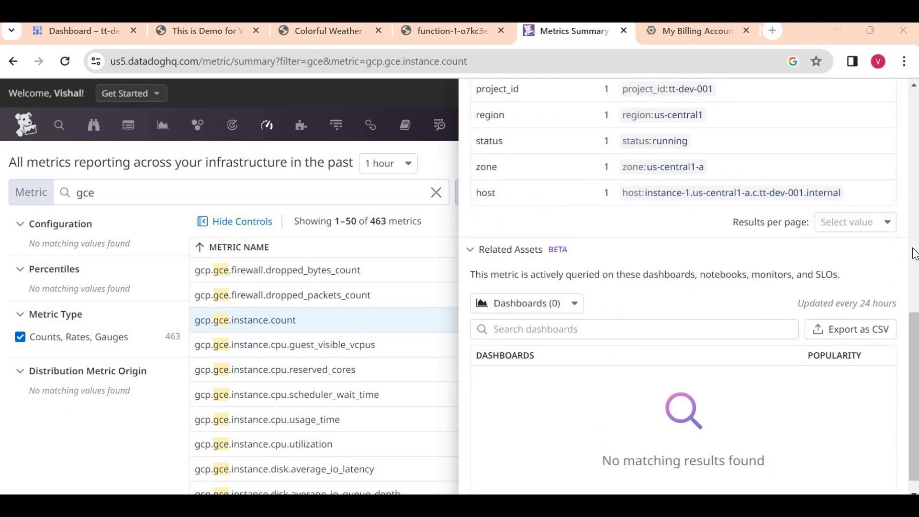
{"action": "left_click", "coordinate": [915, 254]}
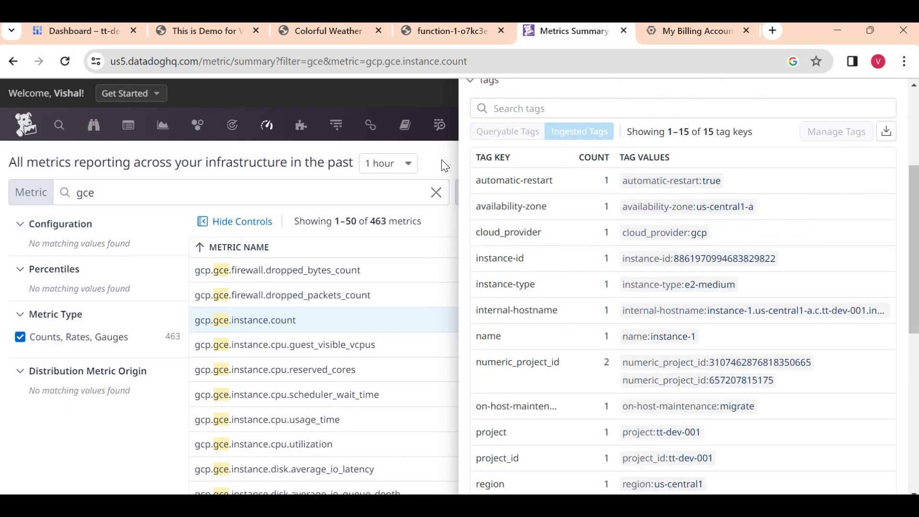
{"action": "left_click", "coordinate": [441, 161]}
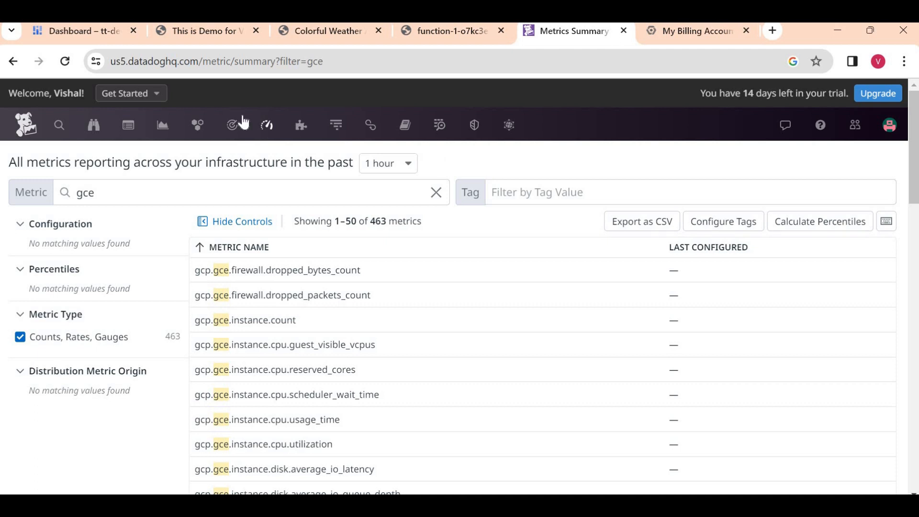
{"action": "mouse_move", "coordinate": [220, 122]}
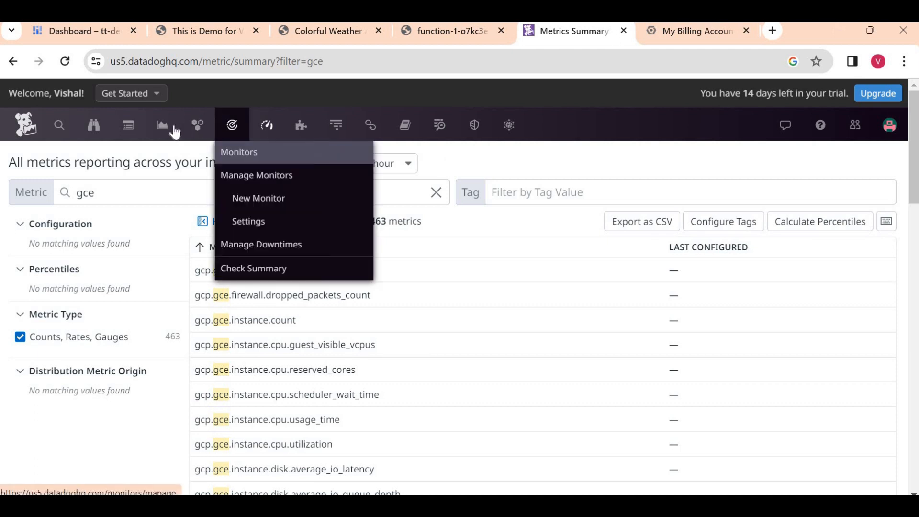
- Open Watchdog from the top navigation, showing 0 recent alerts and nothing detected this week
{"action": "left_click", "coordinate": [93, 127]}
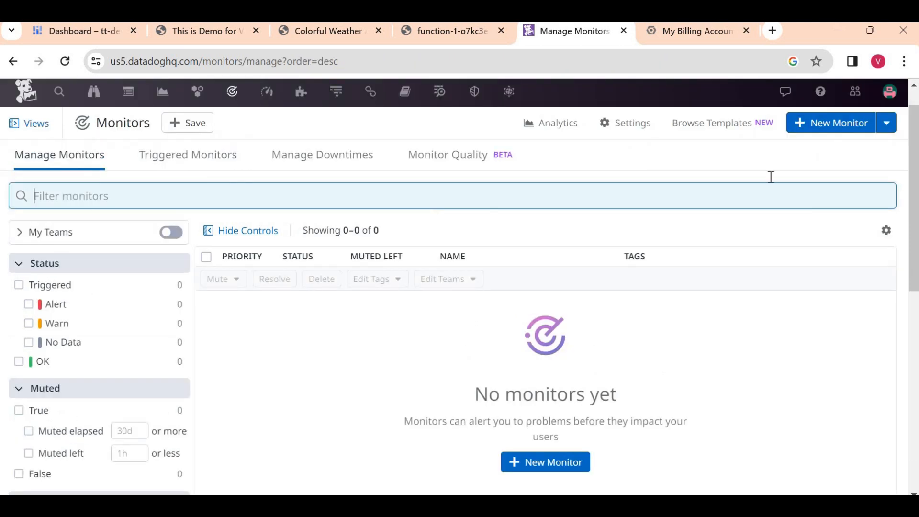
{"action": "left_click", "coordinate": [834, 125]}
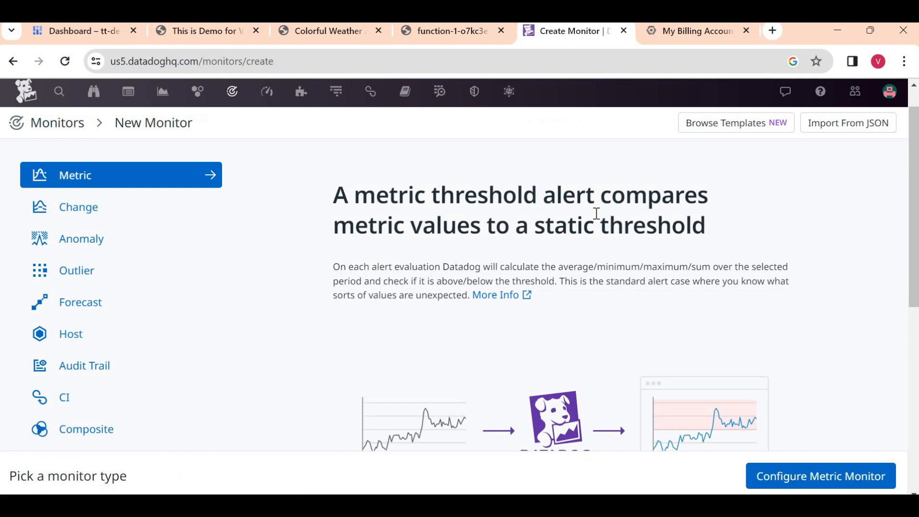
{"action": "left_click", "coordinate": [37, 126]}
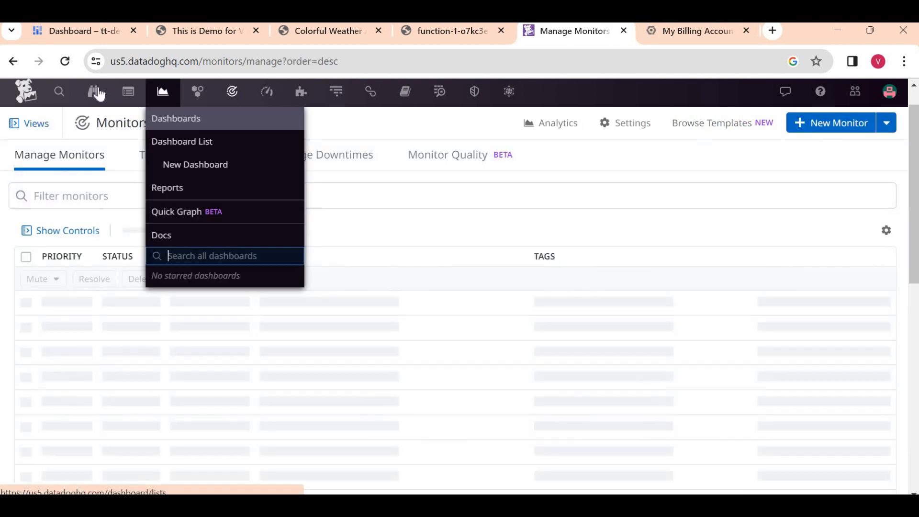
{"action": "left_click", "coordinate": [94, 91]}
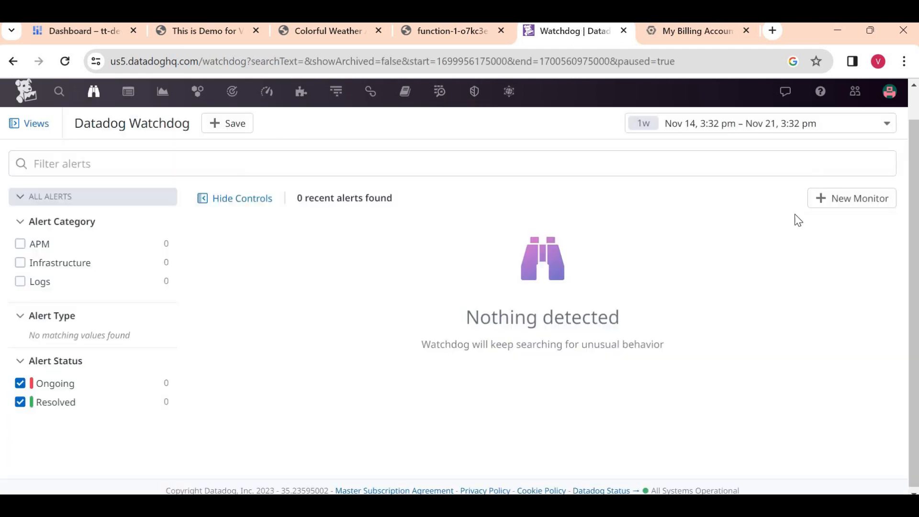
- Start a new Watchdog monitor with Infrastructure selected
{"action": "left_click", "coordinate": [835, 206]}
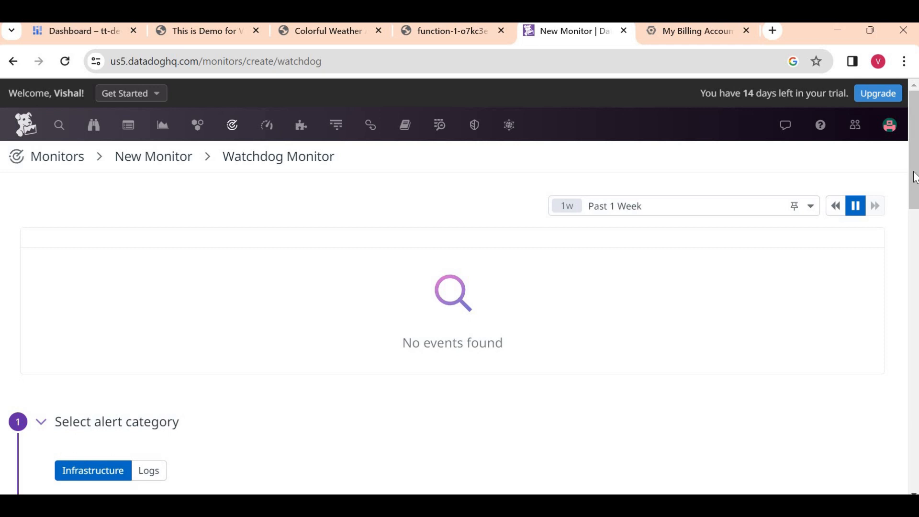
{"action": "left_click_drag", "start_coordinate": [915, 178], "coordinate": [915, 264]}
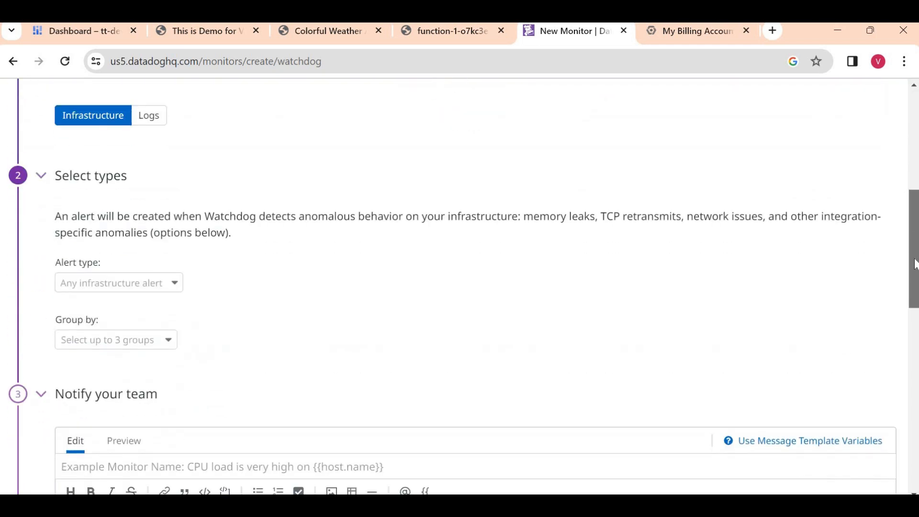
{"action": "scroll", "coordinate": [915, 265], "scroll_direction": "up", "scroll_amount": 1}
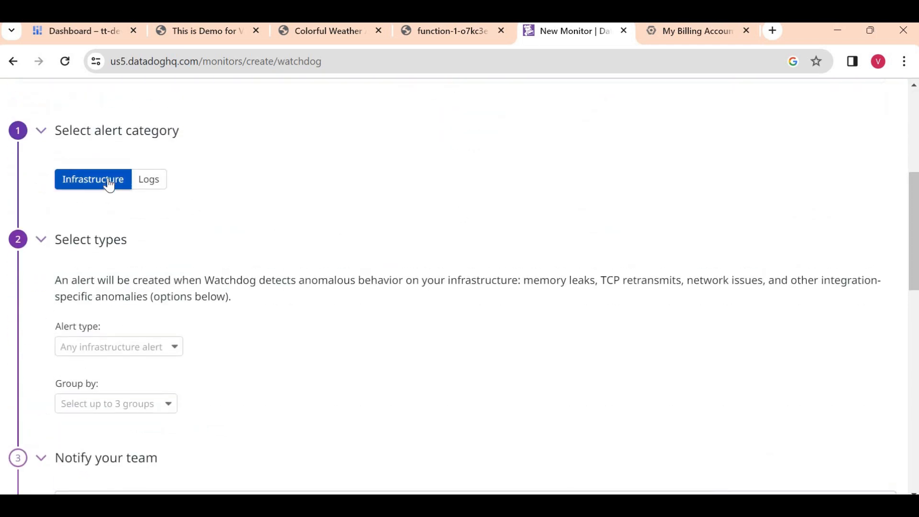
{"action": "left_click", "coordinate": [109, 346]}
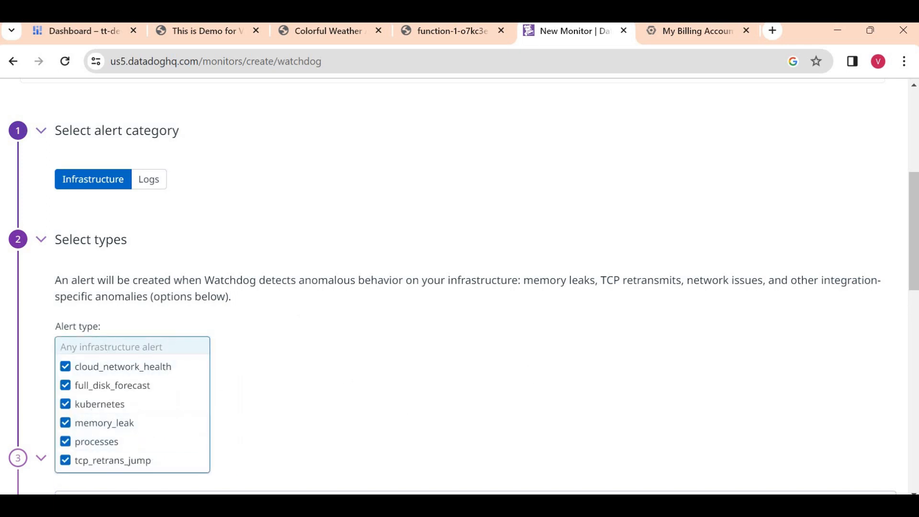
{"action": "scroll", "coordinate": [915, 195], "scroll_direction": "down", "scroll_amount": 3}
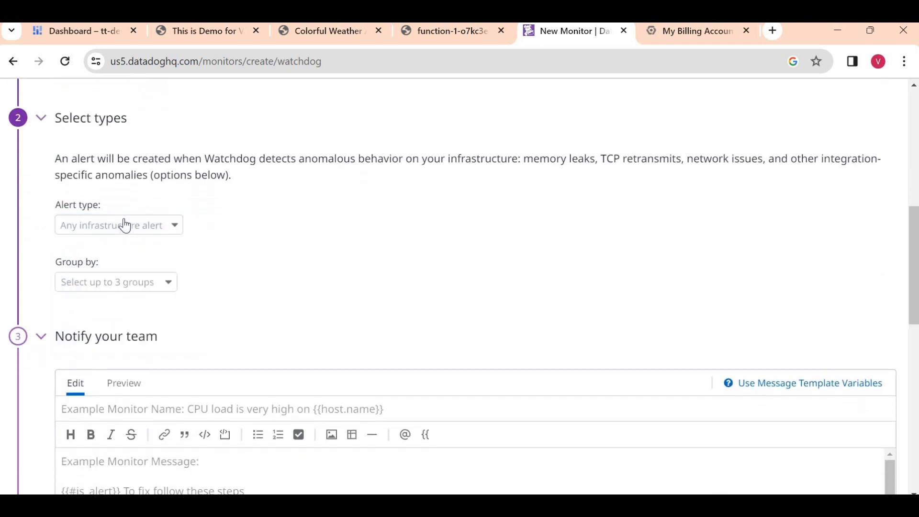
- Review the Alert type dropdown, leaving all six infrastructure alert types checked
{"action": "left_click", "coordinate": [114, 226]}
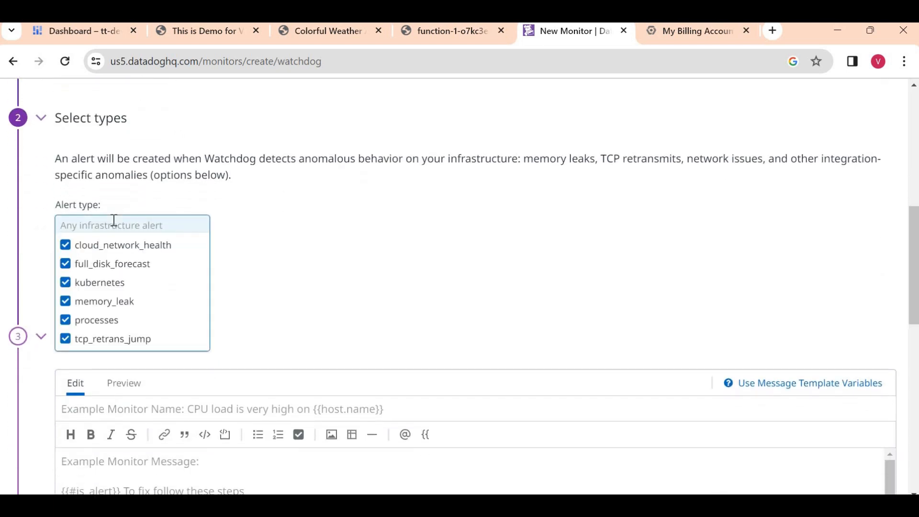
{"action": "type", "text": "run"}
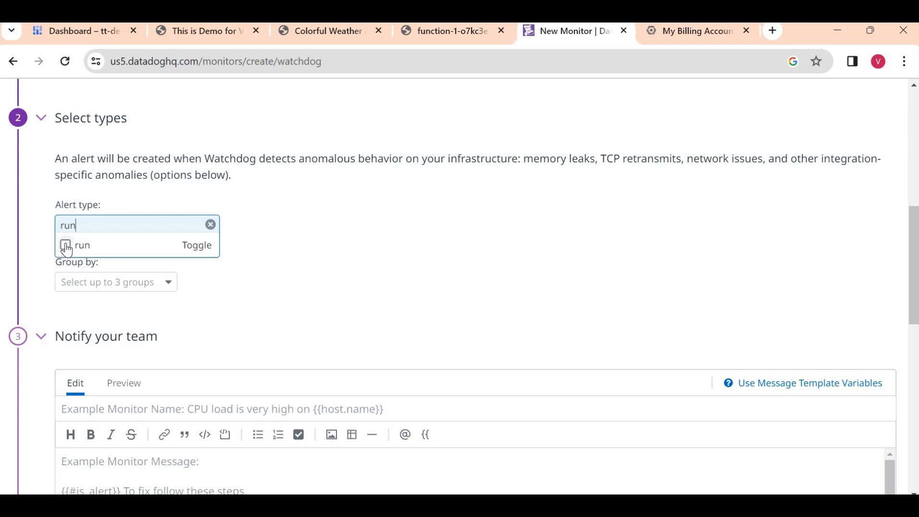
{"action": "key", "text": "BackSpace"}
{"action": "key", "text": "BackSpace"}
{"action": "key", "text": "BackSpace"}
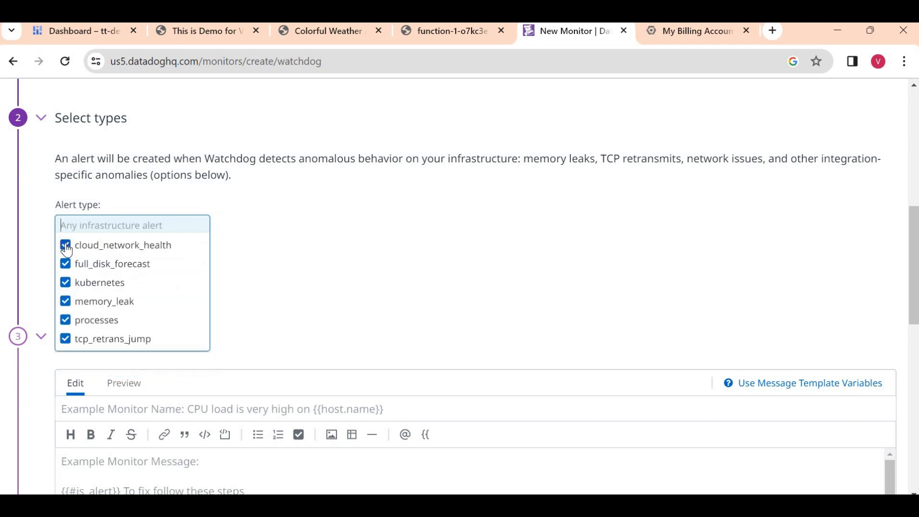
{"action": "type", "text": "fun"}
{"action": "key", "text": "BackSpace"}
{"action": "key", "text": "BackSpace"}
{"action": "key", "text": "BackSpace"}
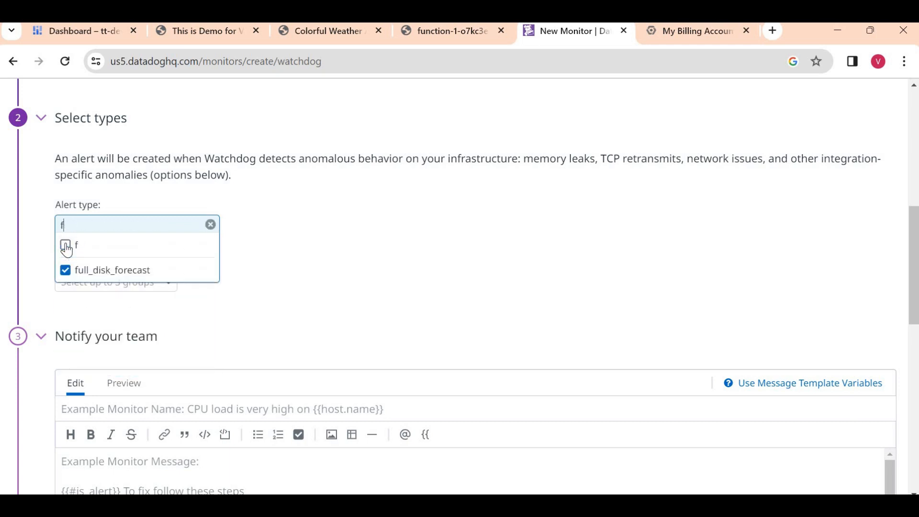
{"action": "left_click", "coordinate": [305, 248]}
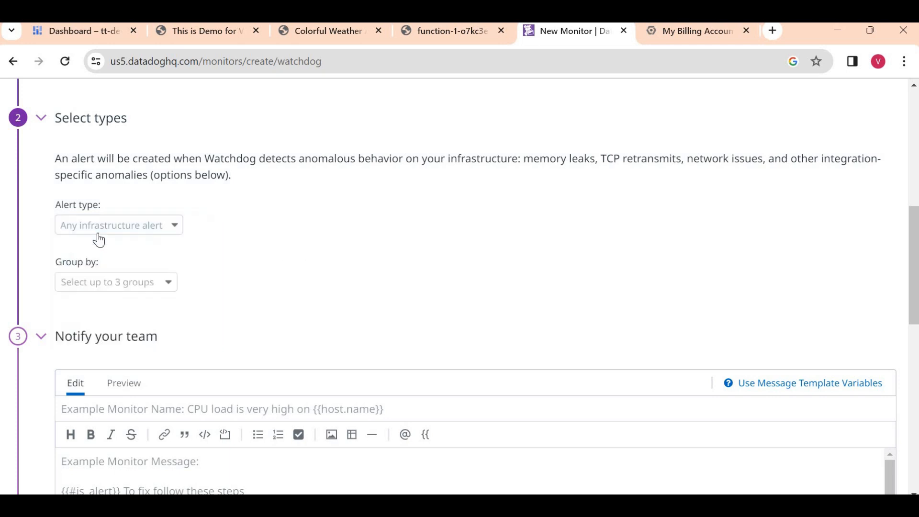
{"action": "left_click", "coordinate": [99, 225]}
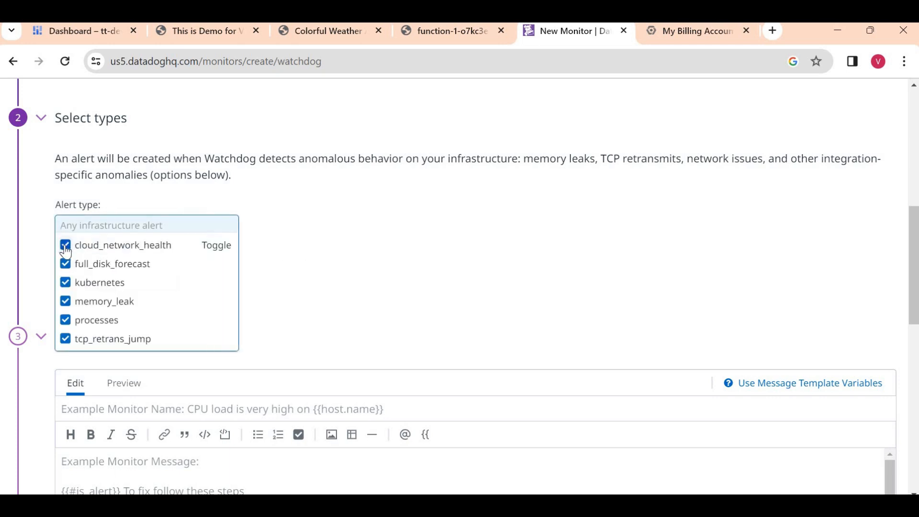
{"action": "left_click", "coordinate": [308, 245]}
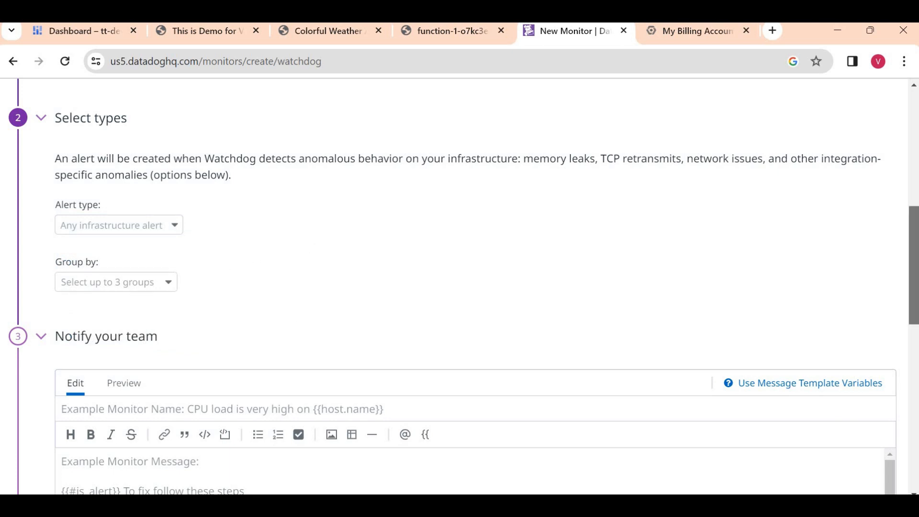
{"action": "scroll", "coordinate": [620, 300], "scroll_direction": "down", "scroll_amount": 5}
- Enter Test as the monitor's name
{"action": "left_click", "coordinate": [142, 136]}
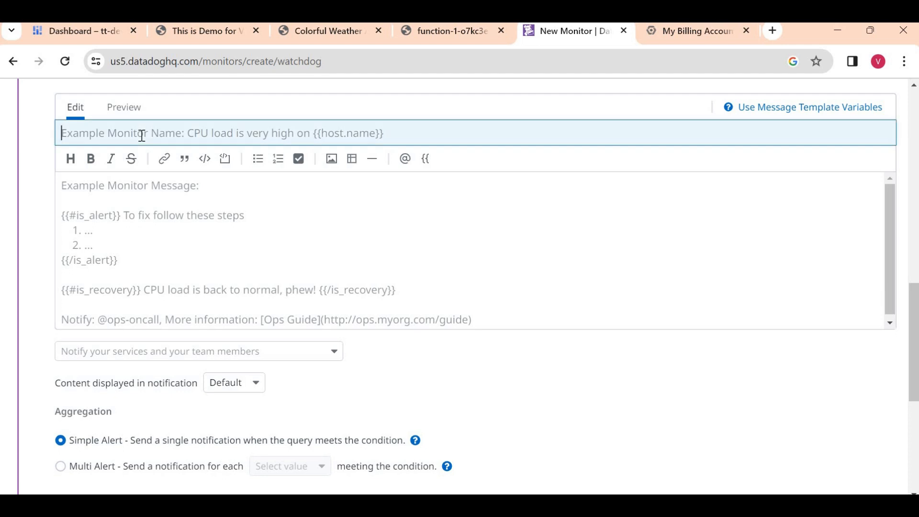
{"action": "key", "text": "Tab"}
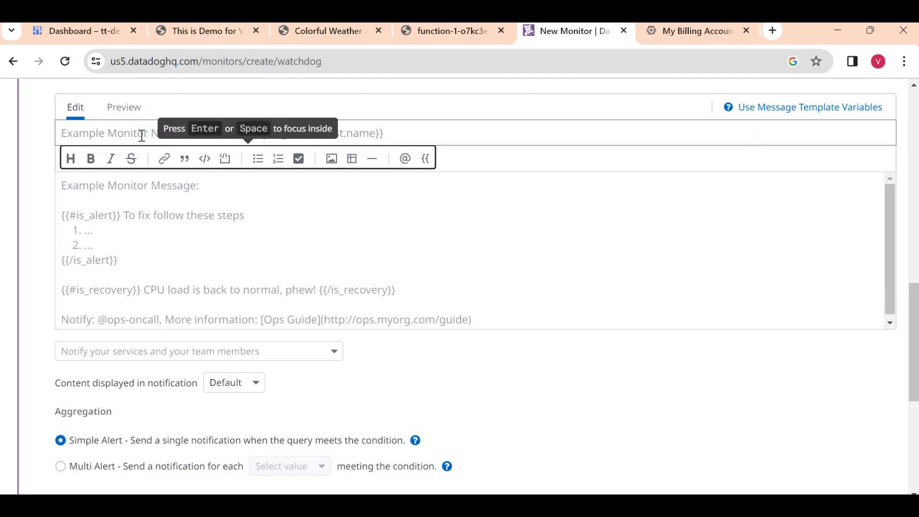
{"action": "left_click", "coordinate": [276, 226]}
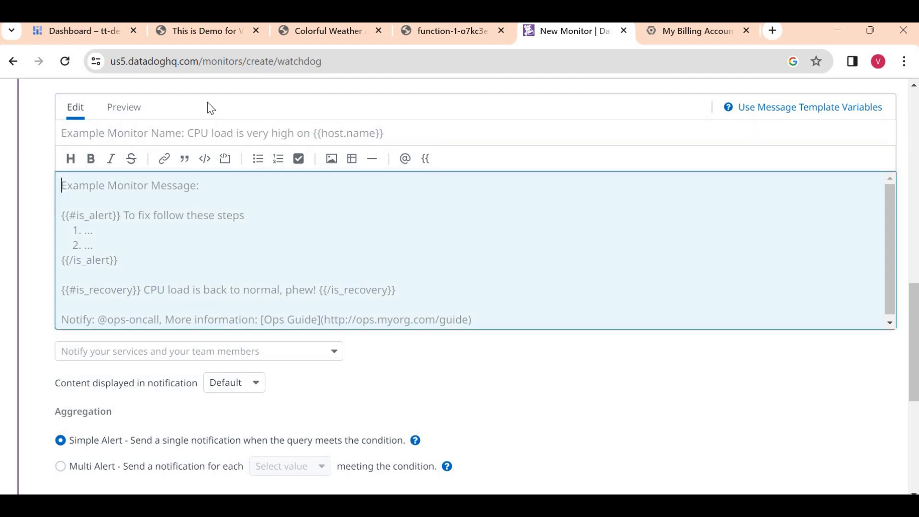
{"action": "left_click", "coordinate": [136, 135]}
{"action": "type", "text": "Test"}
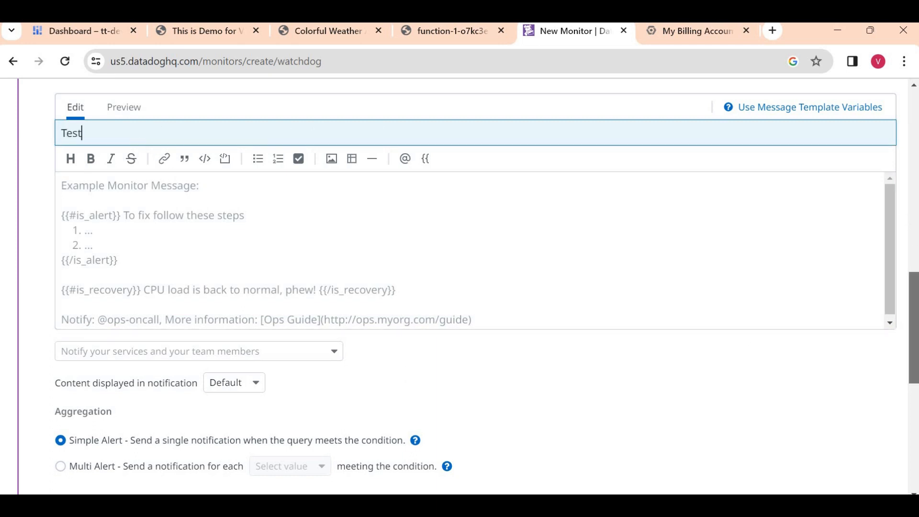
- Add the account owner's e-mail as the monitor's notification recipient
{"action": "left_click_drag", "start_coordinate": [915, 314], "coordinate": [916, 420]}
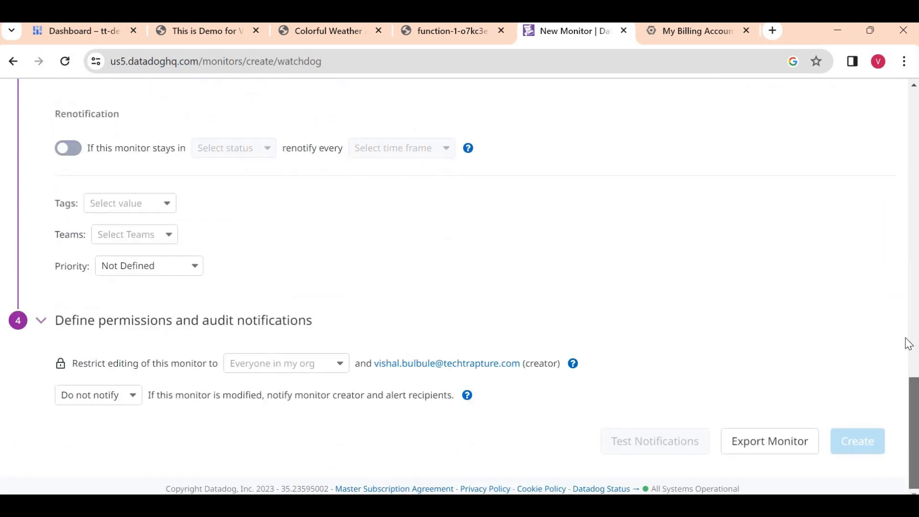
{"action": "scroll", "coordinate": [903, 331], "scroll_direction": "up", "scroll_amount": 9}
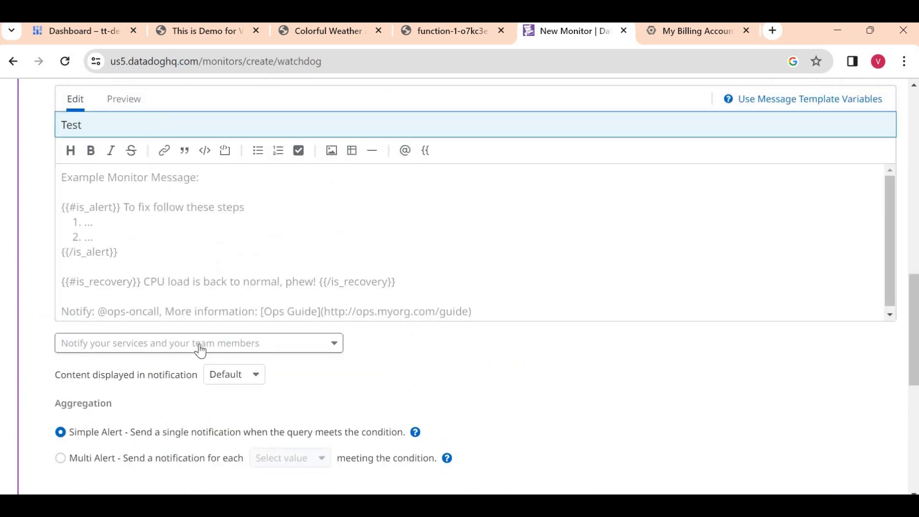
{"action": "left_click", "coordinate": [201, 351]}
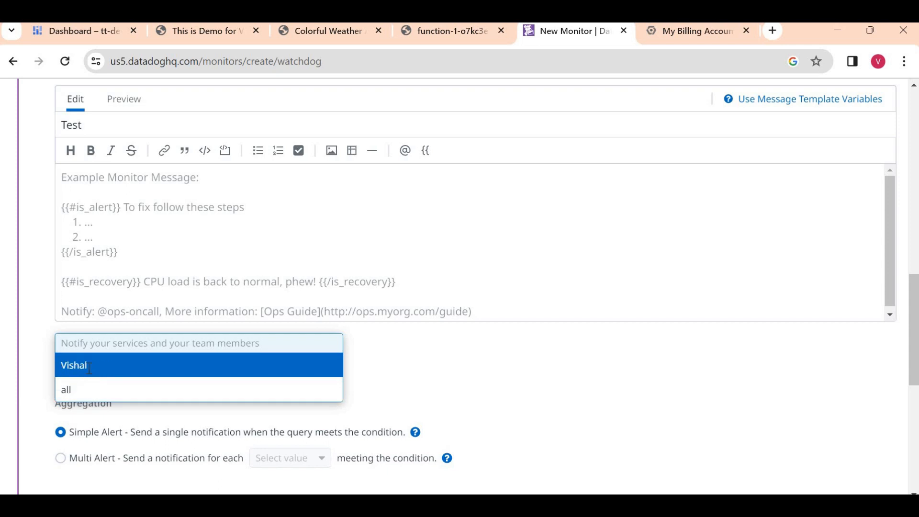
{"action": "left_click", "coordinate": [89, 366]}
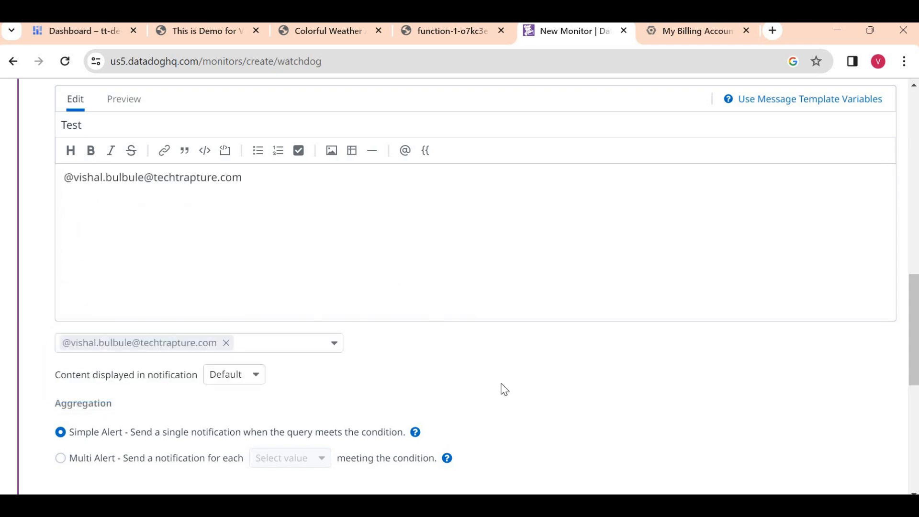
{"action": "left_click_drag", "start_coordinate": [918, 335], "coordinate": [918, 445]}
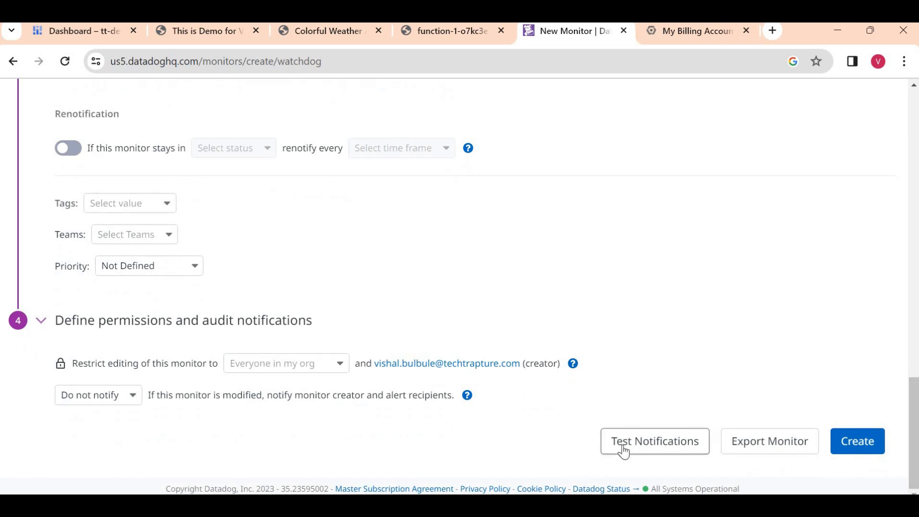
- Run a test Alert notification for the Test monitor, then open a new browser tab
{"action": "left_click", "coordinate": [622, 448]}
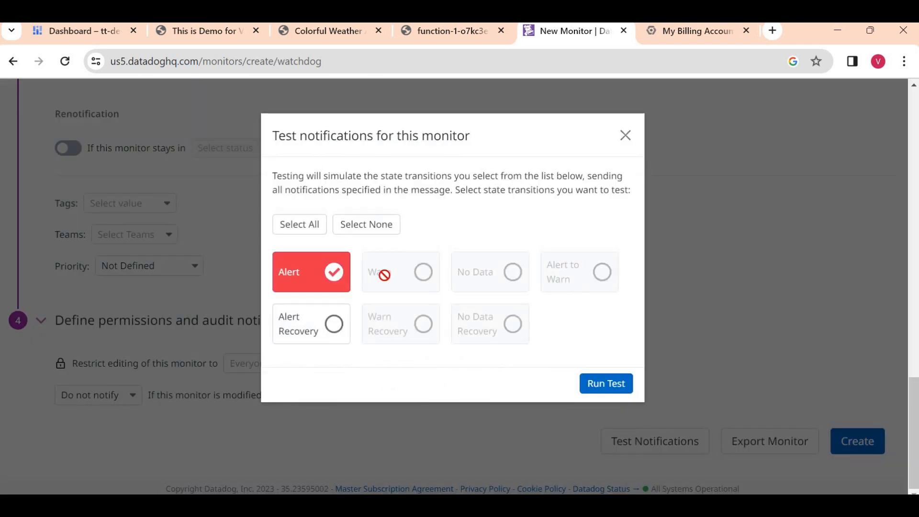
{"action": "left_click", "coordinate": [604, 390]}
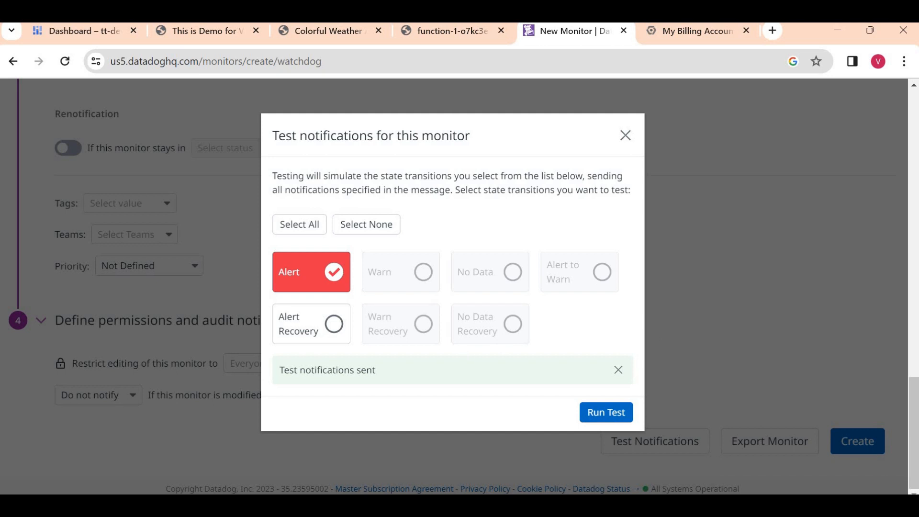
{"action": "left_click", "coordinate": [773, 31]}
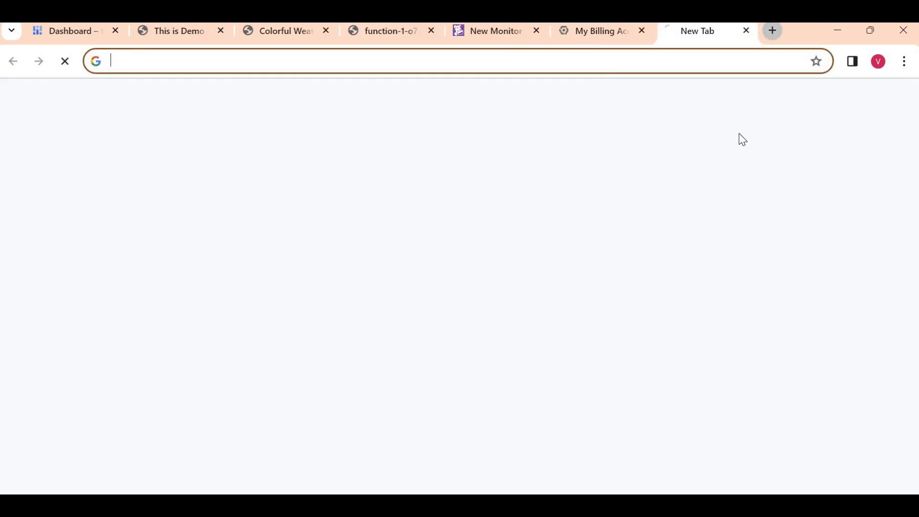
- In Gmail, read the 'Triggered: [TEST] Test' email, then return to the Datadog New Monitor tab
{"action": "left_click", "coordinate": [762, 108]}
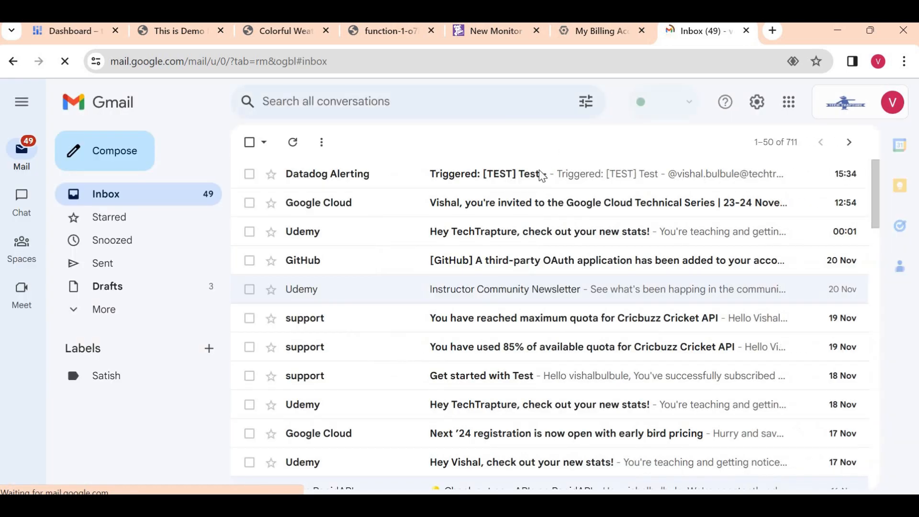
{"action": "left_click", "coordinate": [438, 183]}
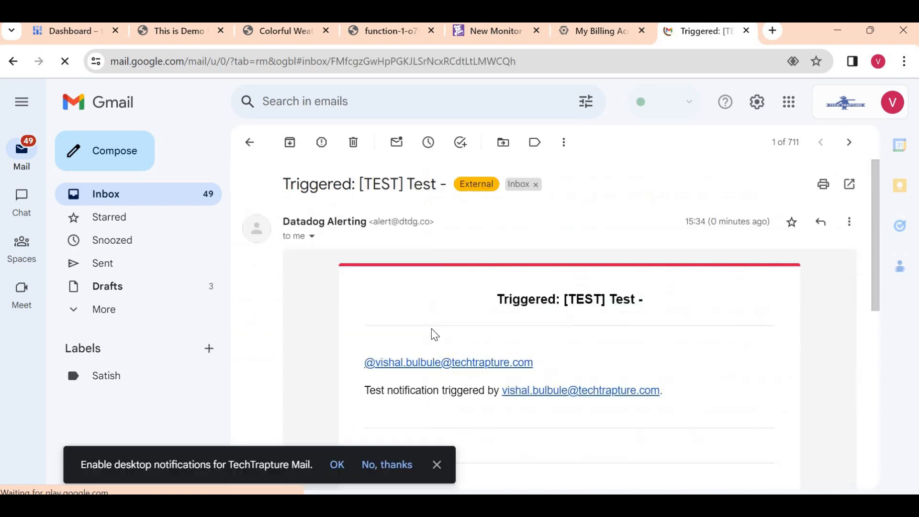
{"action": "scroll", "coordinate": [435, 335], "scroll_direction": "down", "scroll_amount": 2}
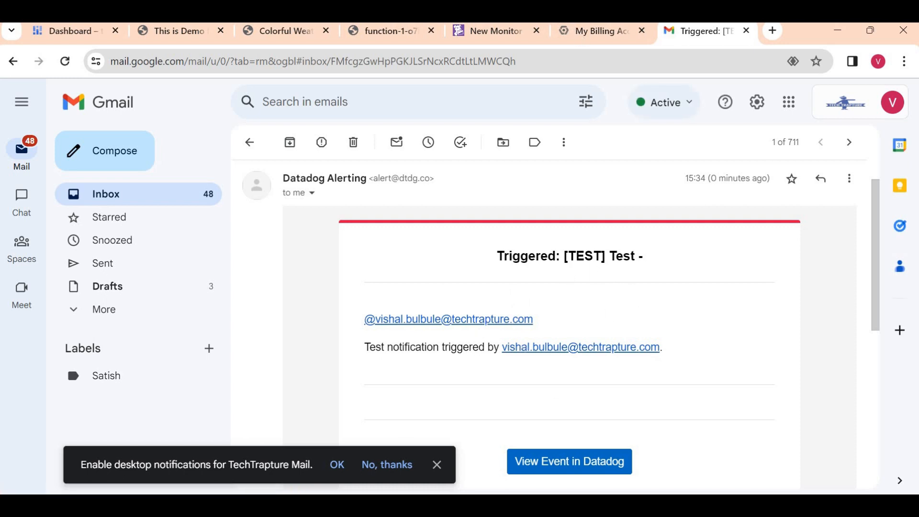
{"action": "left_click", "coordinate": [492, 31]}
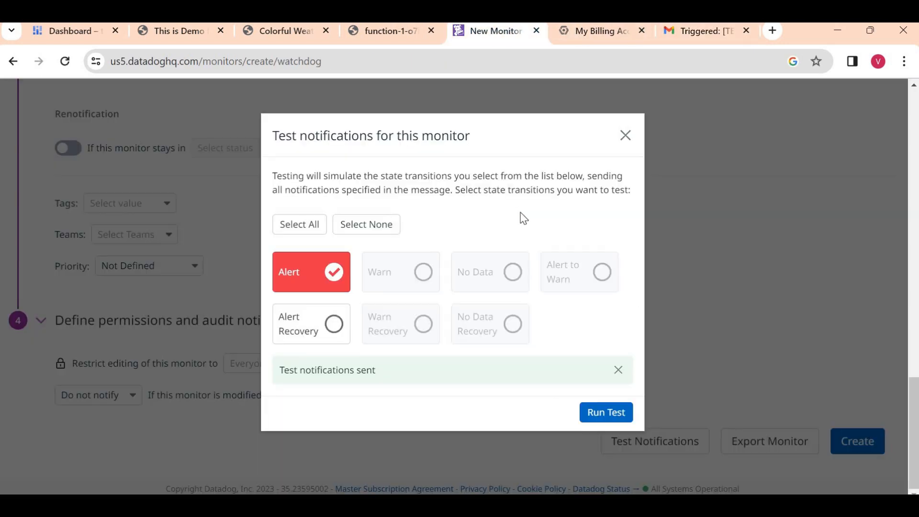
- Close the test notifications dialog and go to Logs > Getting Started
{"action": "left_click", "coordinate": [627, 144]}
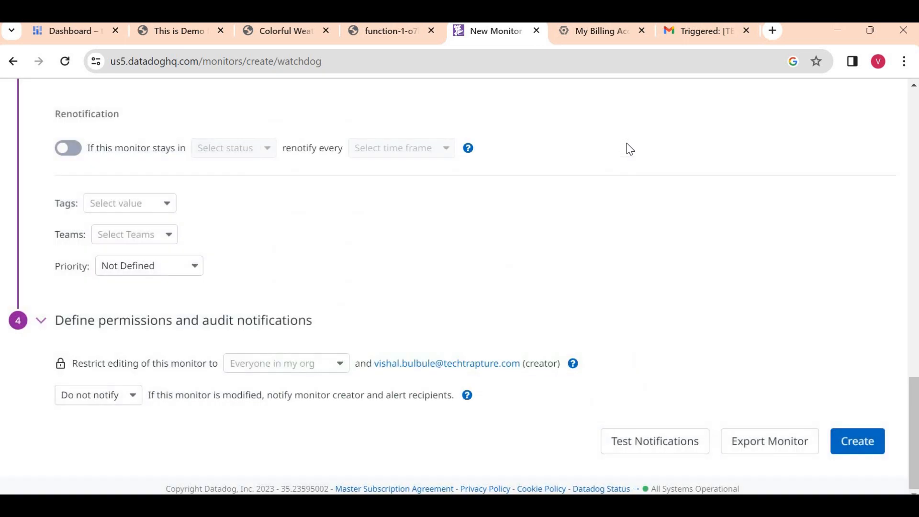
{"action": "left_click", "coordinate": [916, 186]}
{"action": "left_click", "coordinate": [917, 131]}
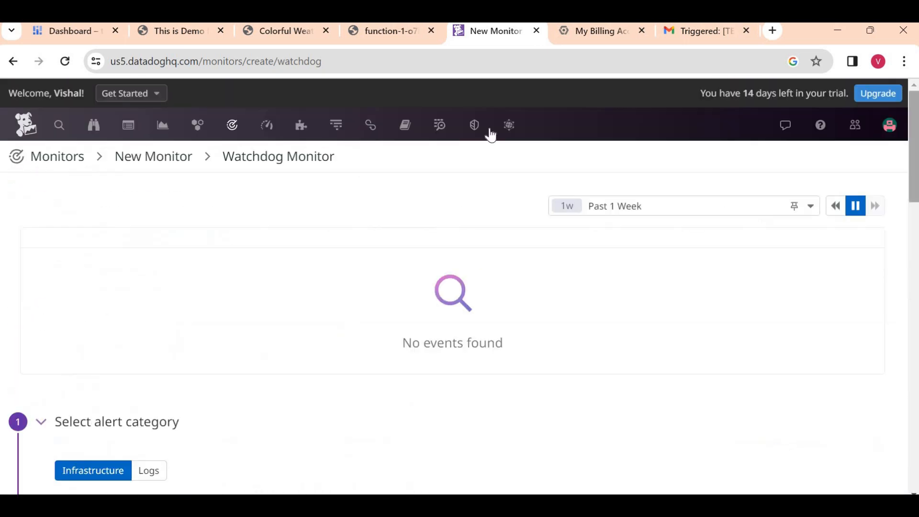
{"action": "mouse_move", "coordinate": [437, 127]}
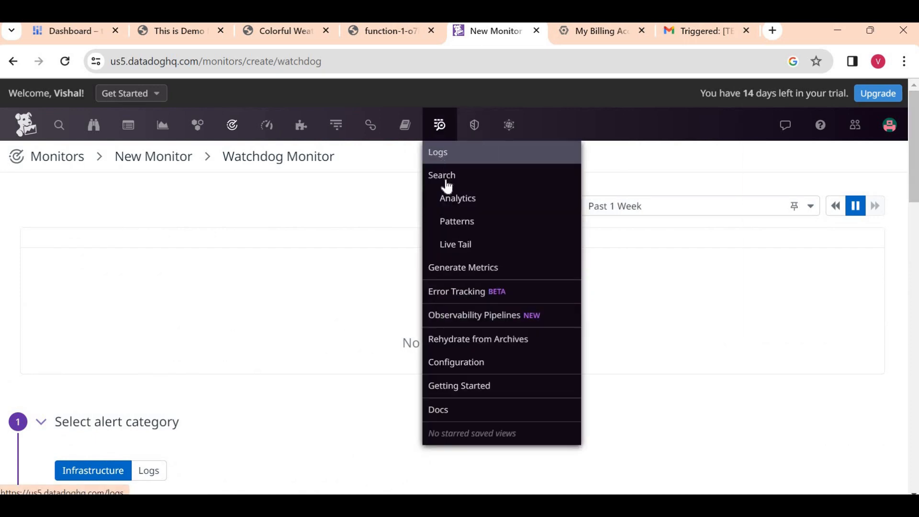
{"action": "left_click", "coordinate": [452, 200]}
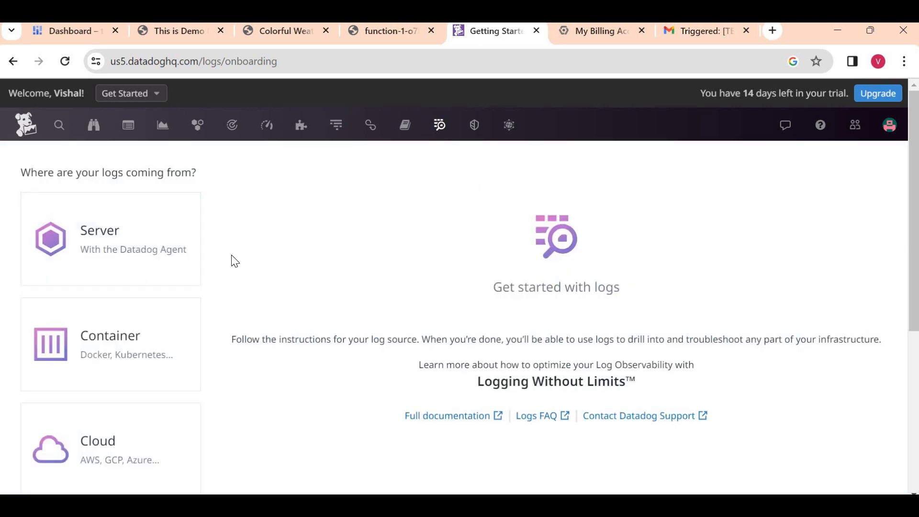
- Choose Cloud > Google Cloud Platform and copy the suggested topic name export-logs-to-datadog
{"action": "scroll", "coordinate": [191, 316], "scroll_direction": "down", "scroll_amount": 1}
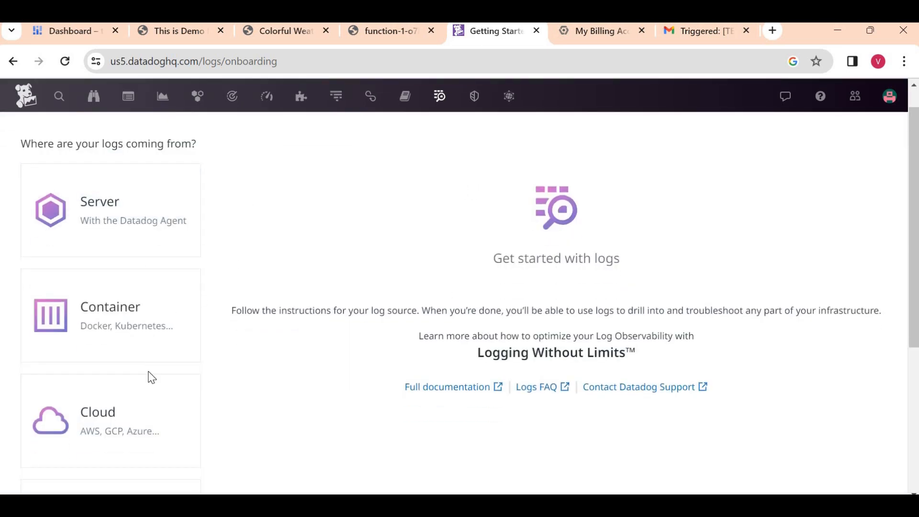
{"action": "left_click", "coordinate": [136, 412]}
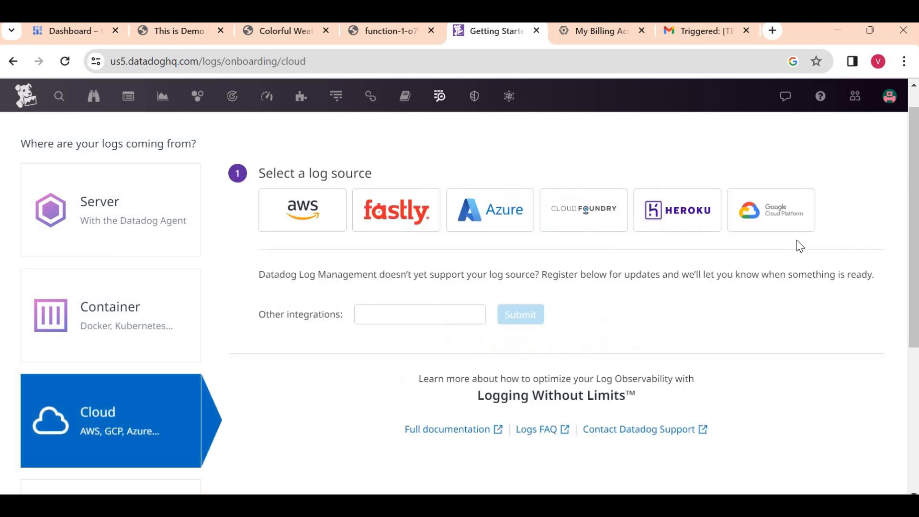
{"action": "left_click", "coordinate": [770, 222]}
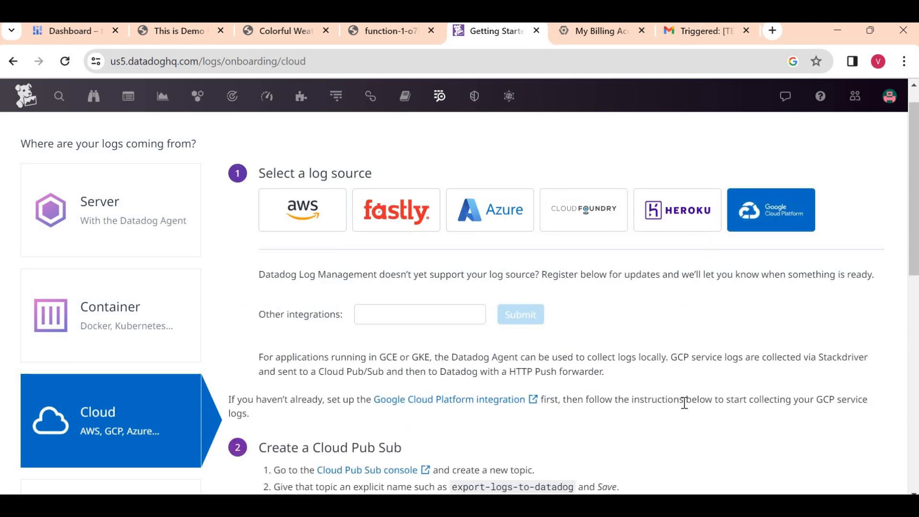
{"action": "scroll", "coordinate": [684, 404], "scroll_direction": "down", "scroll_amount": 4}
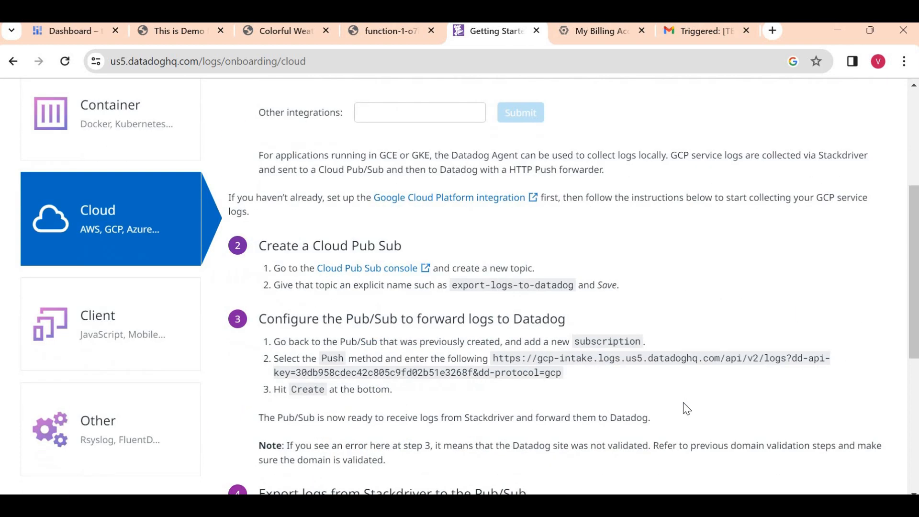
{"action": "double_click", "coordinate": [472, 286]}
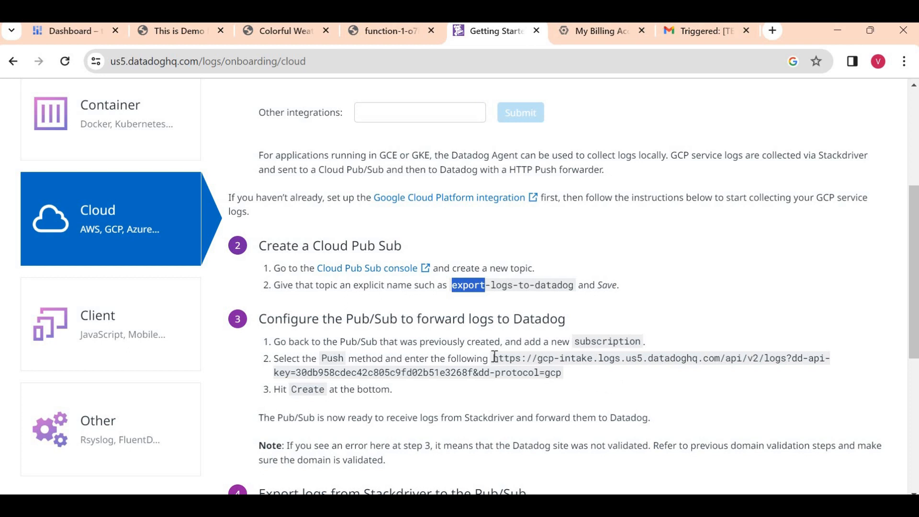
{"action": "left_click", "coordinate": [782, 323]}
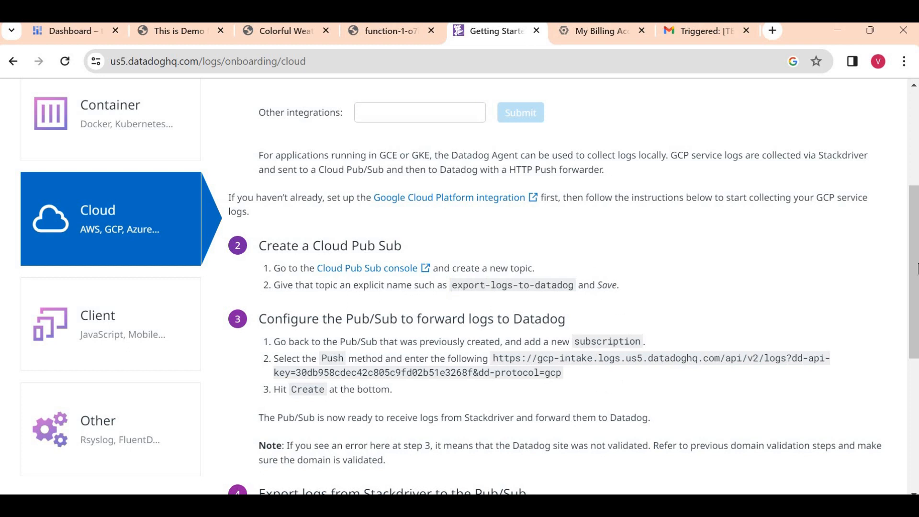
{"action": "scroll", "coordinate": [878, 359], "scroll_direction": "down", "scroll_amount": 5}
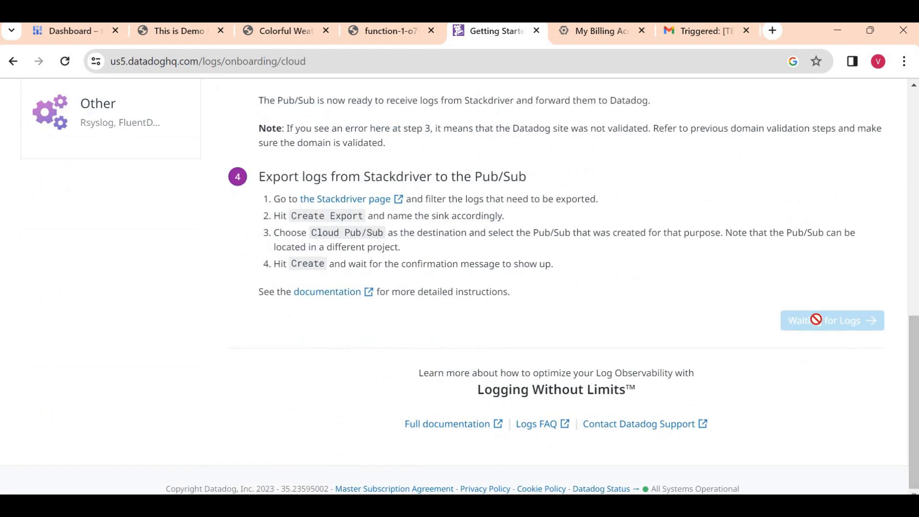
{"action": "left_click_drag", "start_coordinate": [915, 381], "coordinate": [912, 267]}
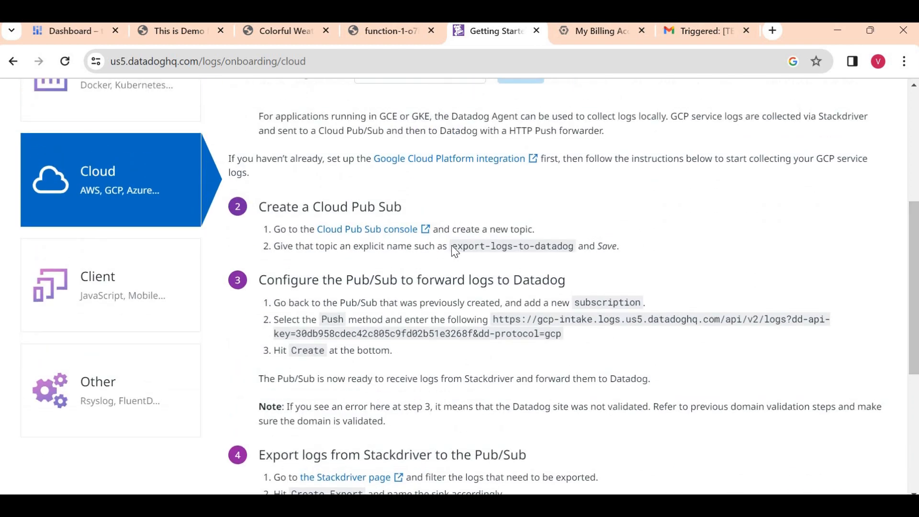
{"action": "left_click_drag", "start_coordinate": [452, 246], "coordinate": [574, 253]}
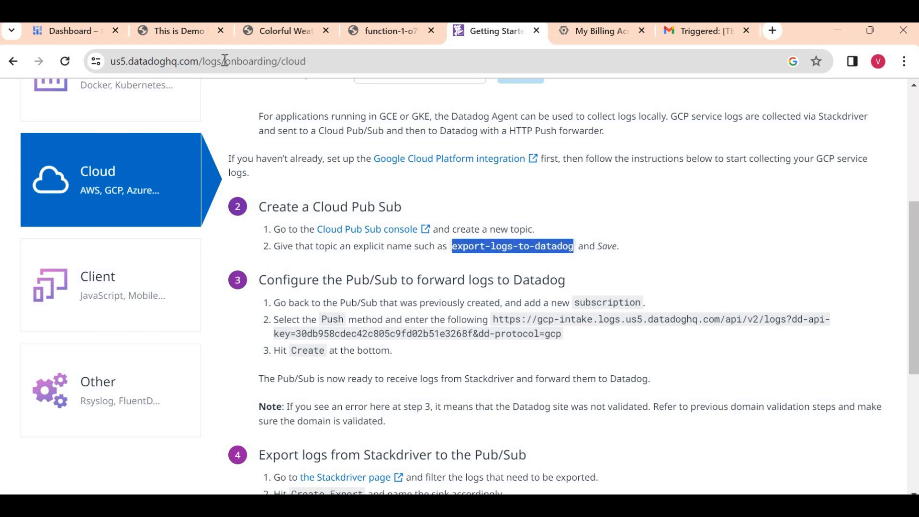
- In Google Cloud Console, search 'pub' and open the Pub/Sub service
{"action": "left_click", "coordinate": [67, 30]}
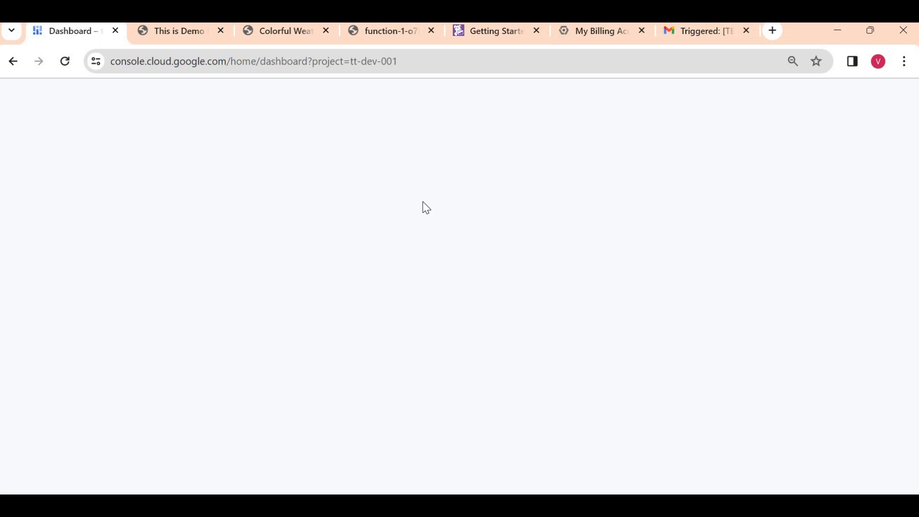
{"action": "left_click", "coordinate": [366, 96]}
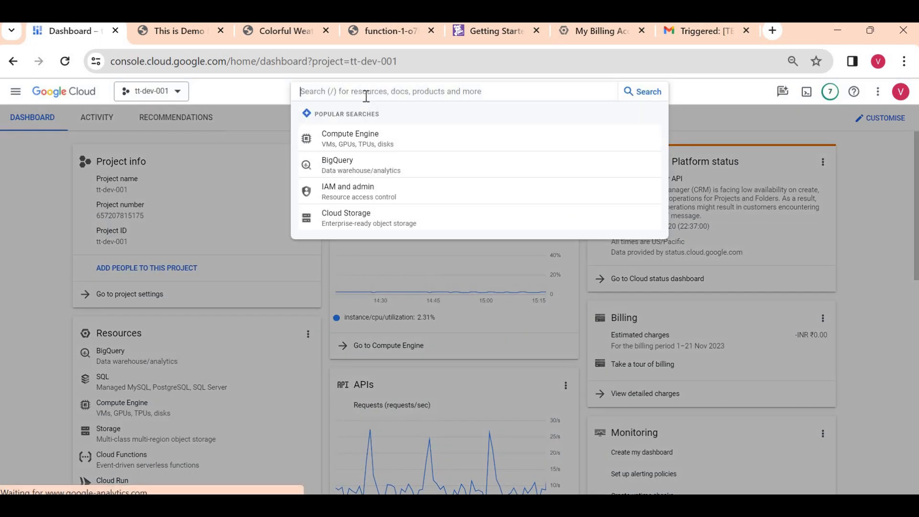
{"action": "type", "text": "pub"}
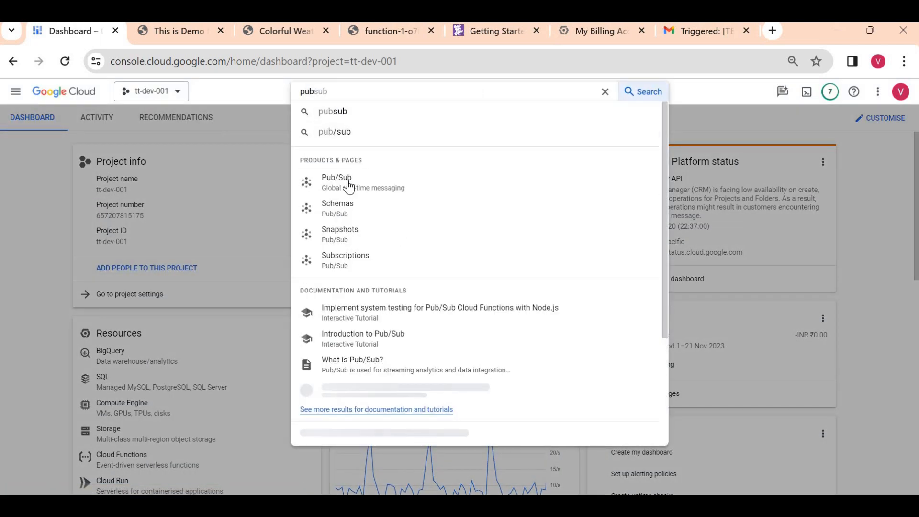
{"action": "left_click", "coordinate": [486, 191]}
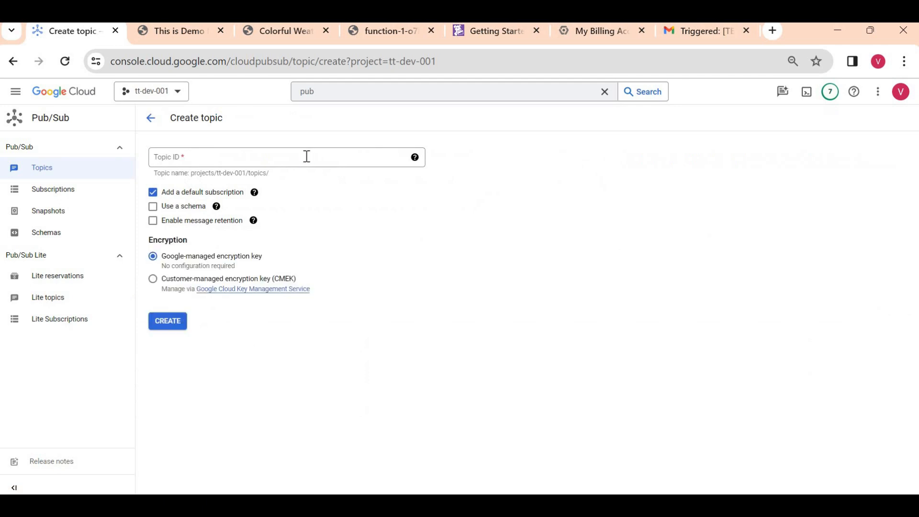
- Create Pub/Sub topic export-logs-to-datadog with the default subscription turned off
{"action": "left_click", "coordinate": [306, 157]}
{"action": "type", "text": "export-logs-to-datadog"}
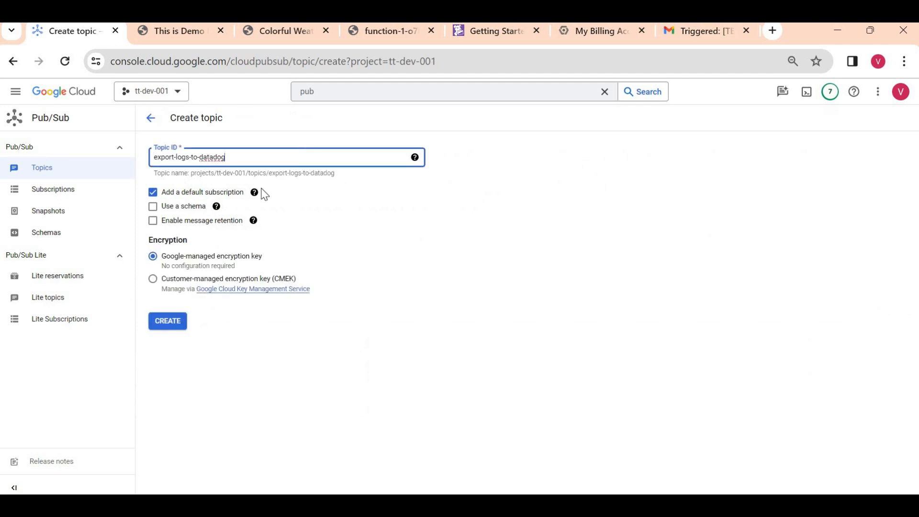
{"action": "left_click", "coordinate": [466, 249]}
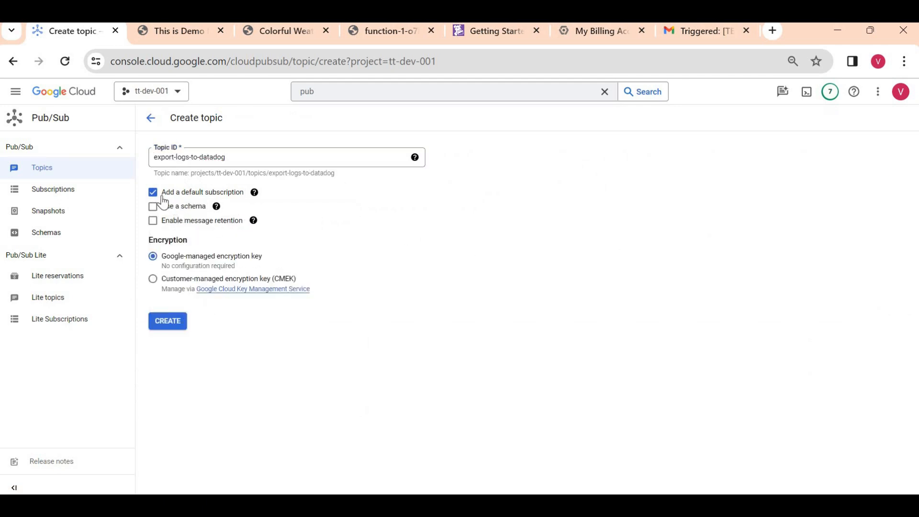
{"action": "left_click", "coordinate": [153, 196]}
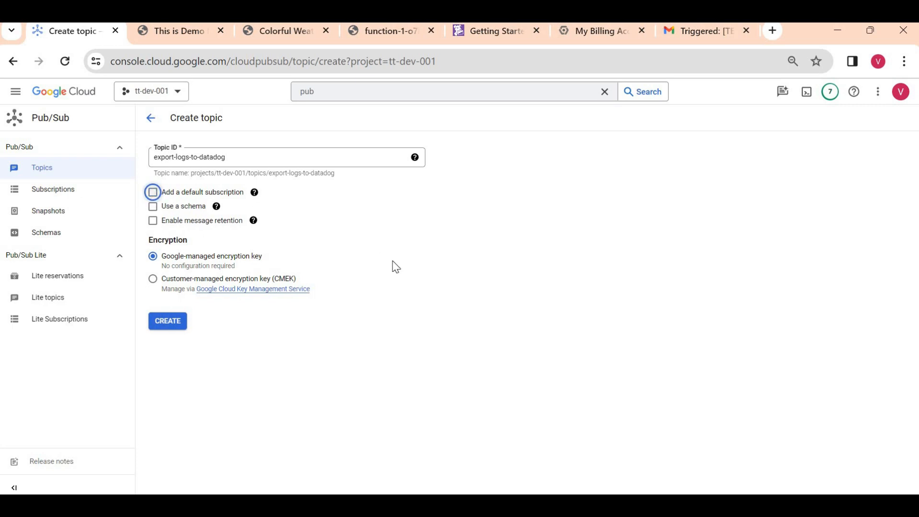
{"action": "left_click", "coordinate": [168, 322]}
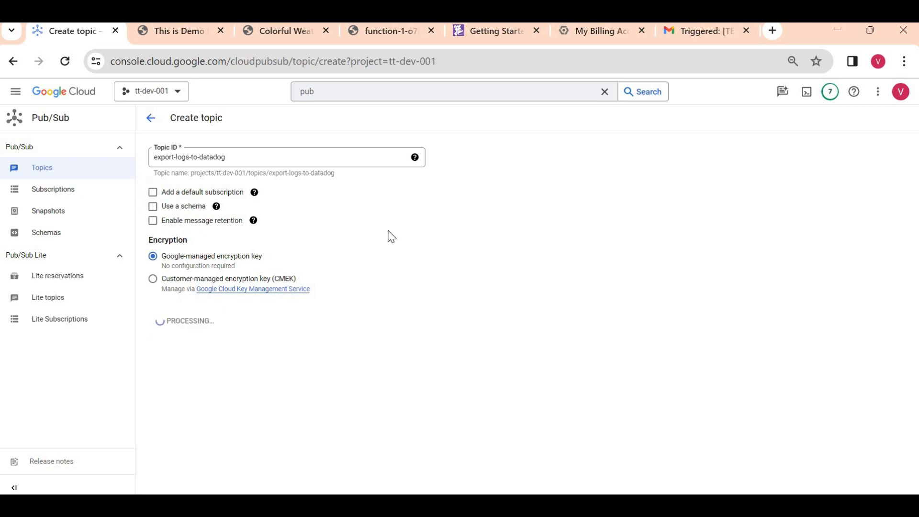
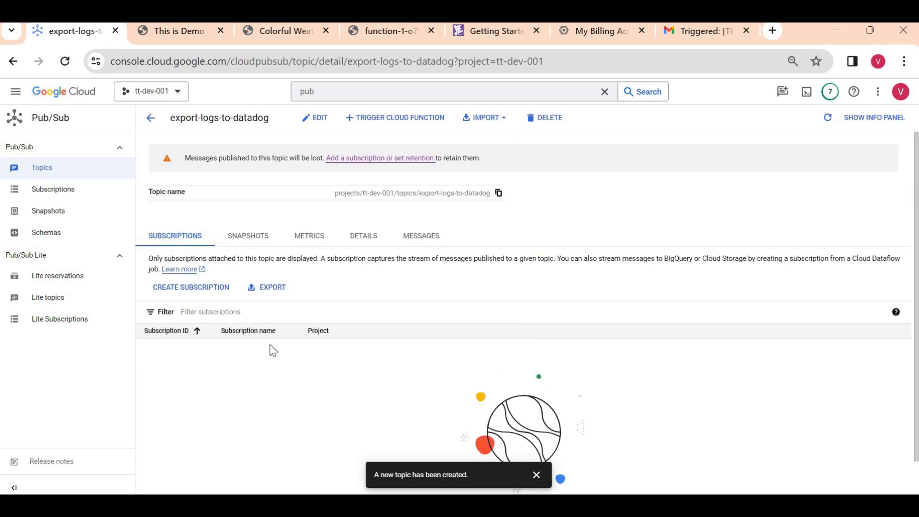
- Create push subscription datadog-log-push, using the Datadog intake URL copied from Datadog's instructions as endpoint
{"action": "left_click", "coordinate": [206, 289]}
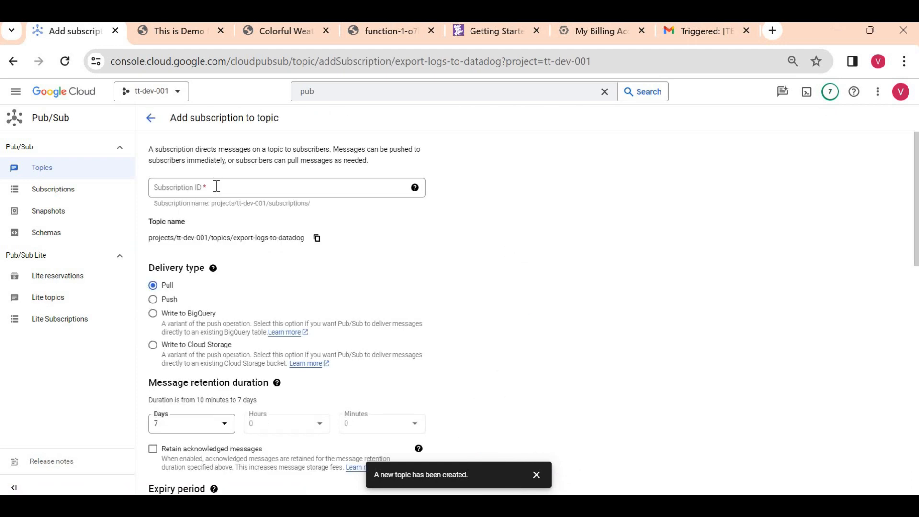
{"action": "left_click", "coordinate": [217, 186]}
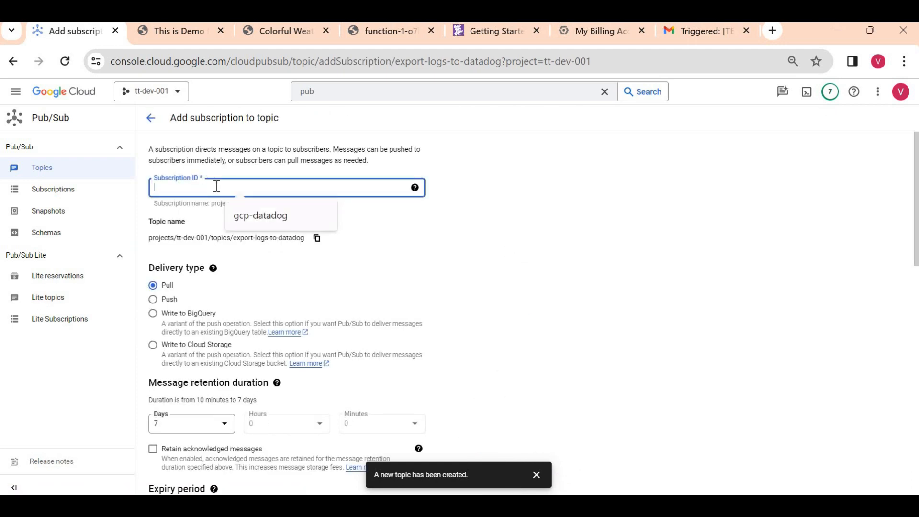
{"action": "type", "text": "datadog-lo"}
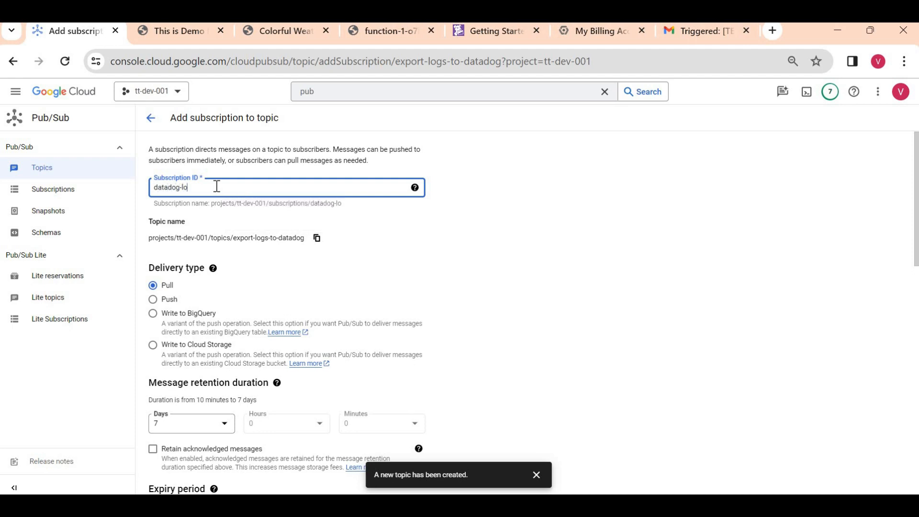
{"action": "type", "text": "g-push"}
{"action": "left_click", "coordinate": [168, 301]}
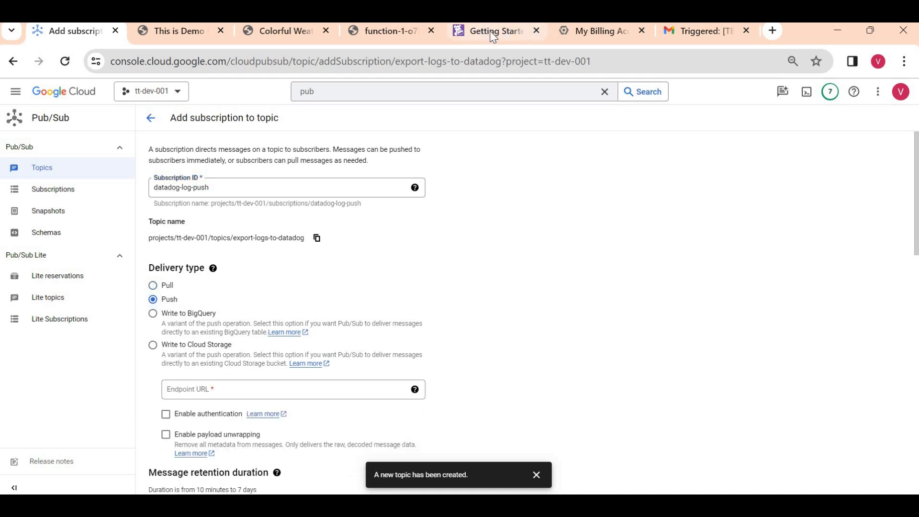
{"action": "key", "text": "ctrl+5"}
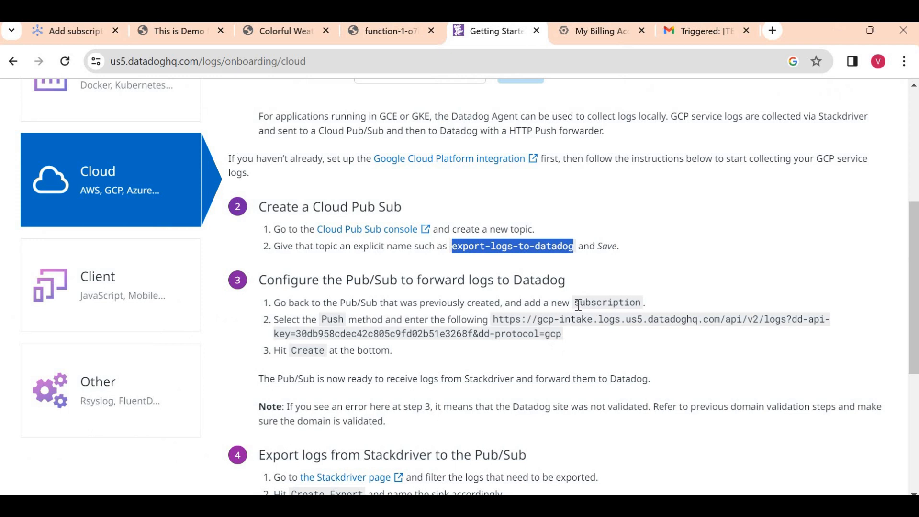
{"action": "left_click", "coordinate": [548, 333]}
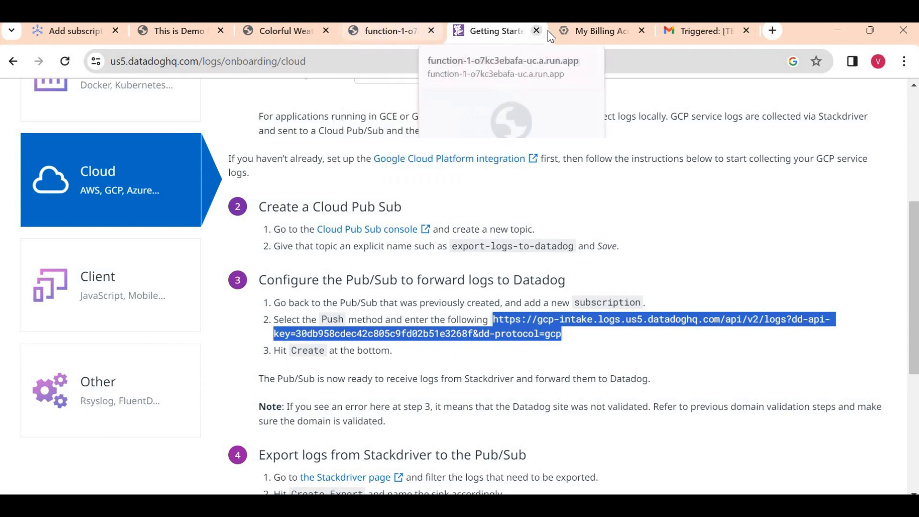
{"action": "left_click", "coordinate": [96, 26]}
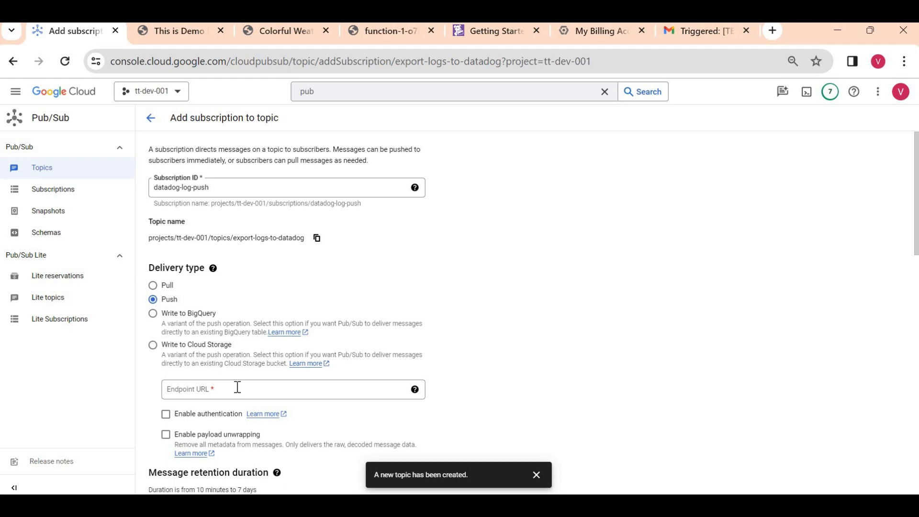
{"action": "left_click", "coordinate": [238, 387]}
{"action": "key", "text": "ctrl+v"}
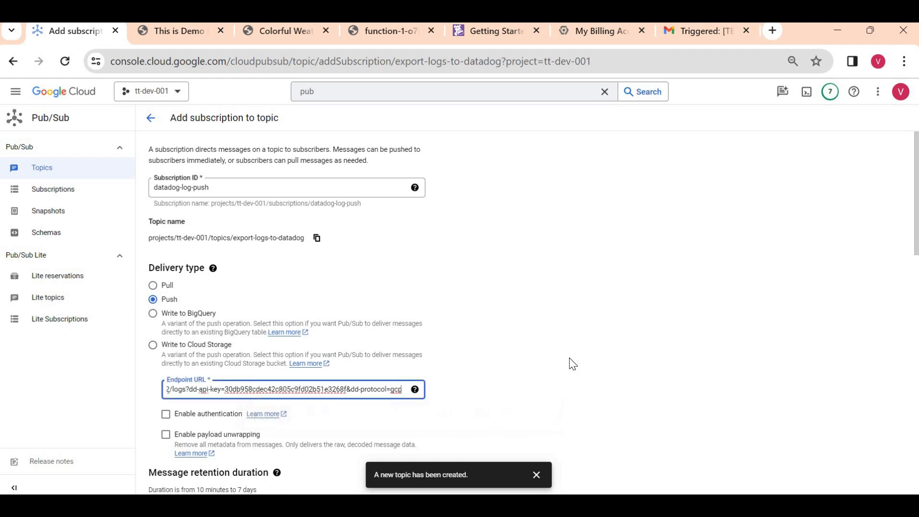
{"action": "left_click", "coordinate": [571, 364]}
{"action": "scroll", "coordinate": [571, 364], "scroll_direction": "down", "scroll_amount": 12}
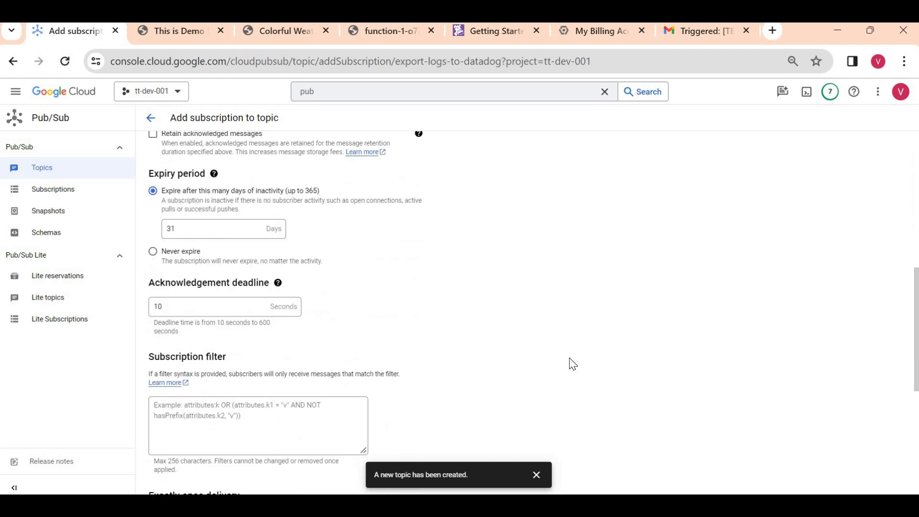
{"action": "left_click", "coordinate": [168, 480]}
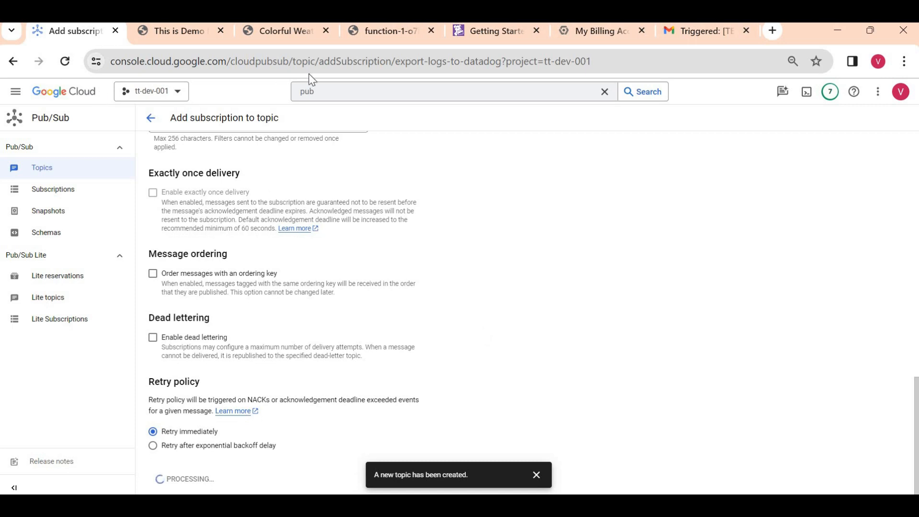
- Search 'log', open Logs Explorer, then go to the Log router sinks list
{"action": "left_click", "coordinate": [327, 89]}
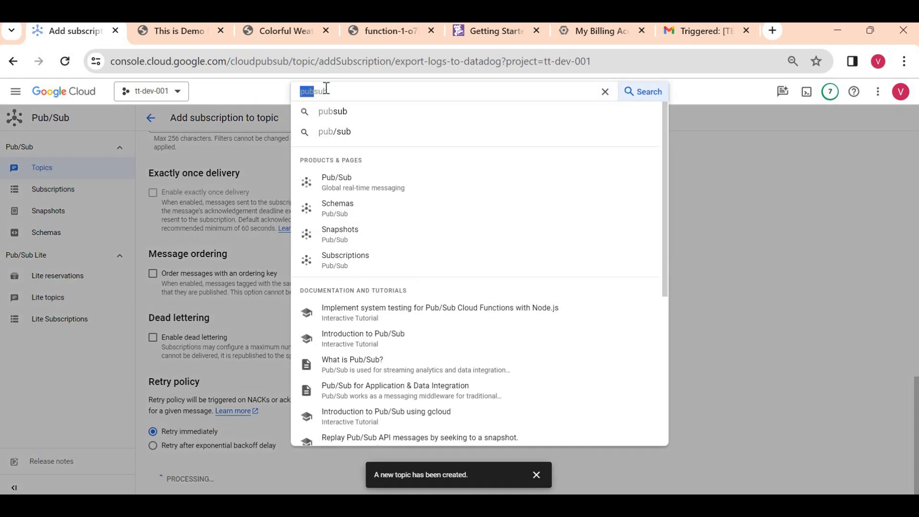
{"action": "key", "text": "BackSpace"}
{"action": "type", "text": "log"}
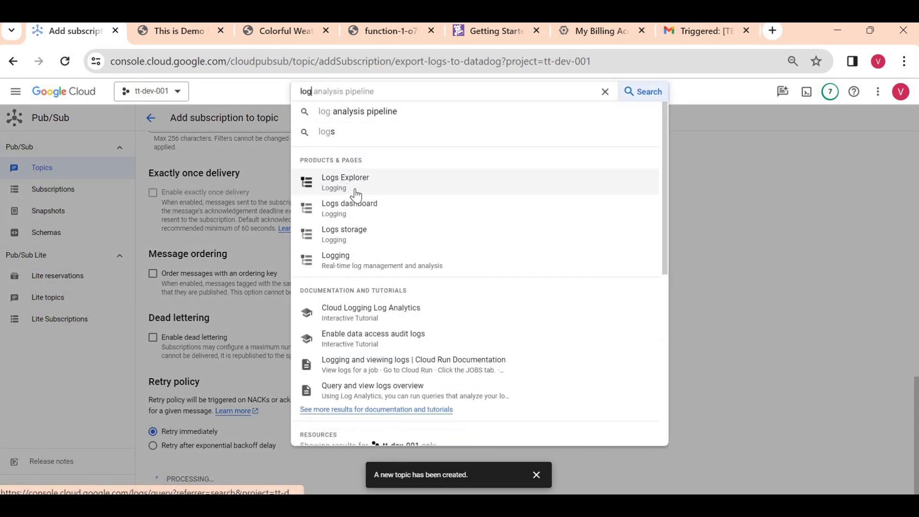
{"action": "left_click", "coordinate": [357, 191]}
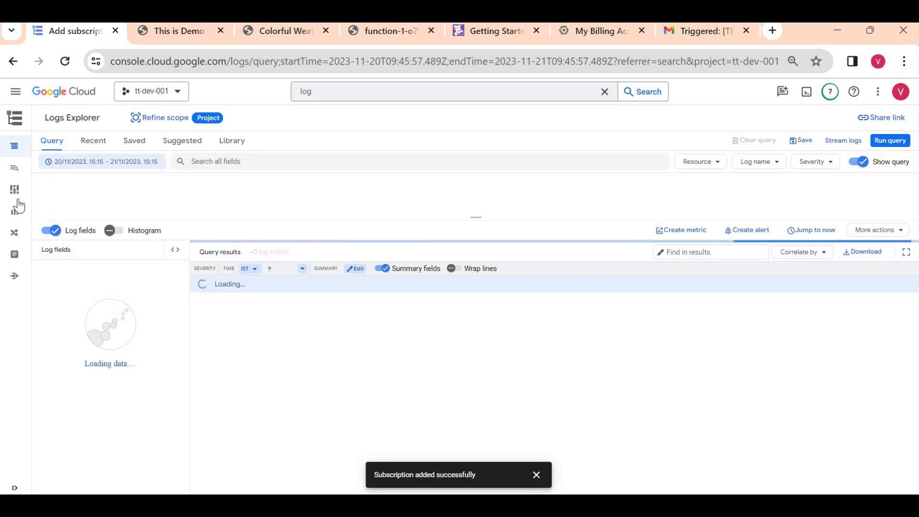
{"action": "mouse_move", "coordinate": [57, 231]}
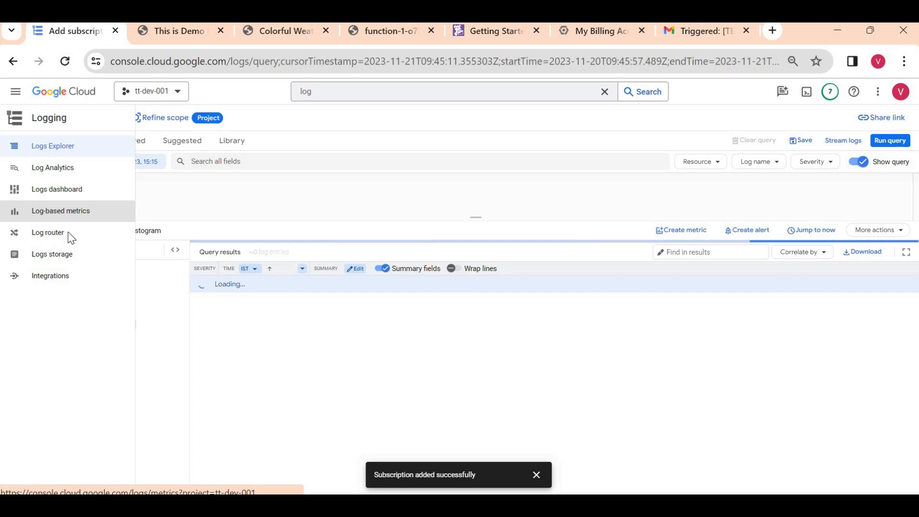
{"action": "left_click", "coordinate": [67, 236]}
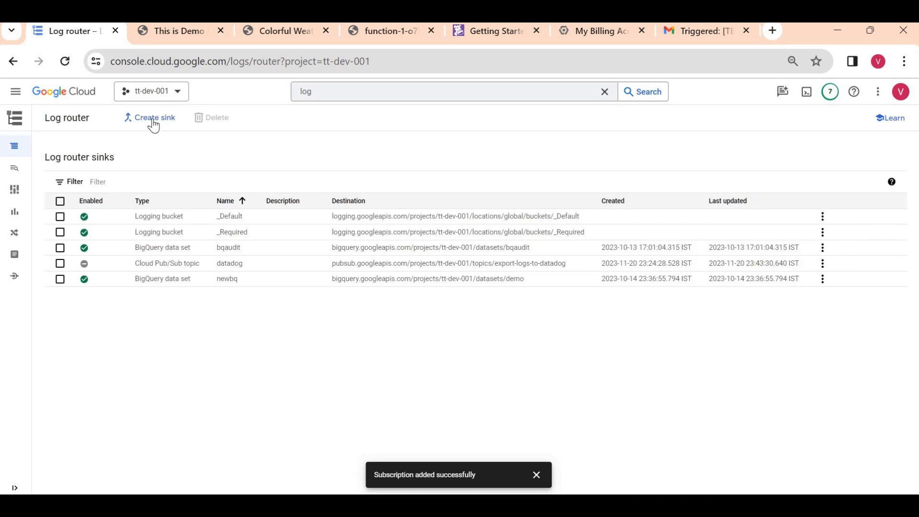
- Create log sink datadog-sink with Pub/Sub topic export-logs-to-datadog as destination, then view that topic
{"action": "left_click", "coordinate": [153, 124]}
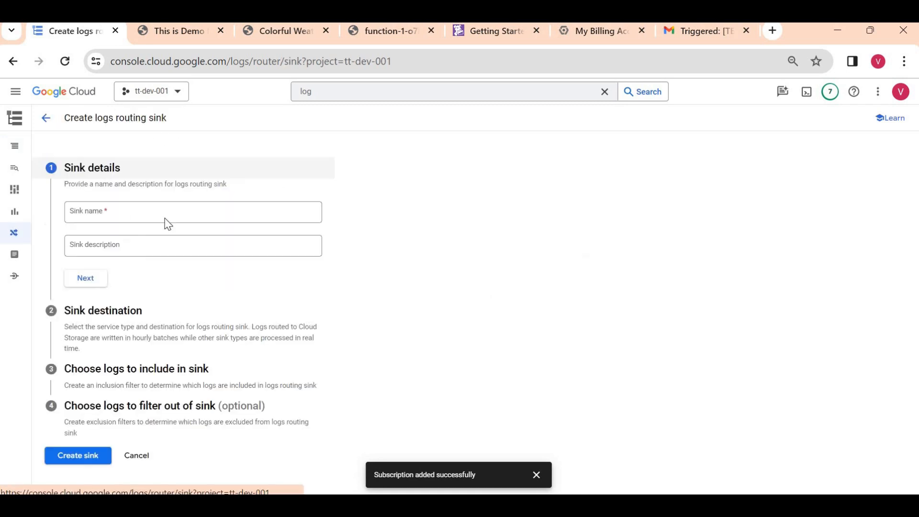
{"action": "left_click", "coordinate": [102, 213]}
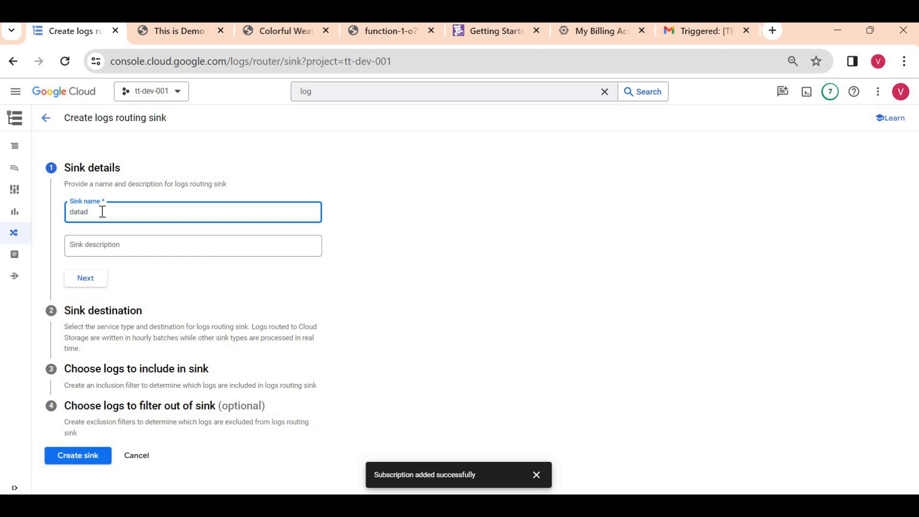
{"action": "type", "text": "datadog-sink"}
{"action": "left_click", "coordinate": [86, 281]}
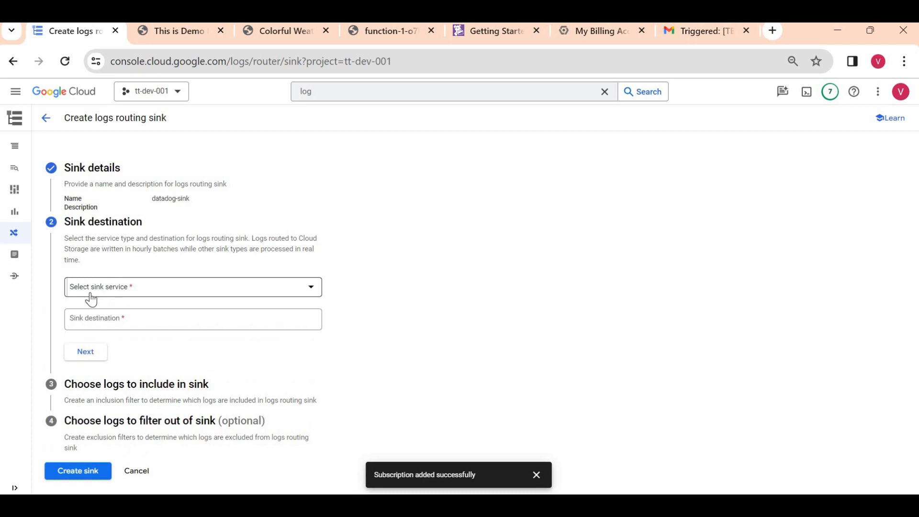
{"action": "left_click", "coordinate": [91, 293]}
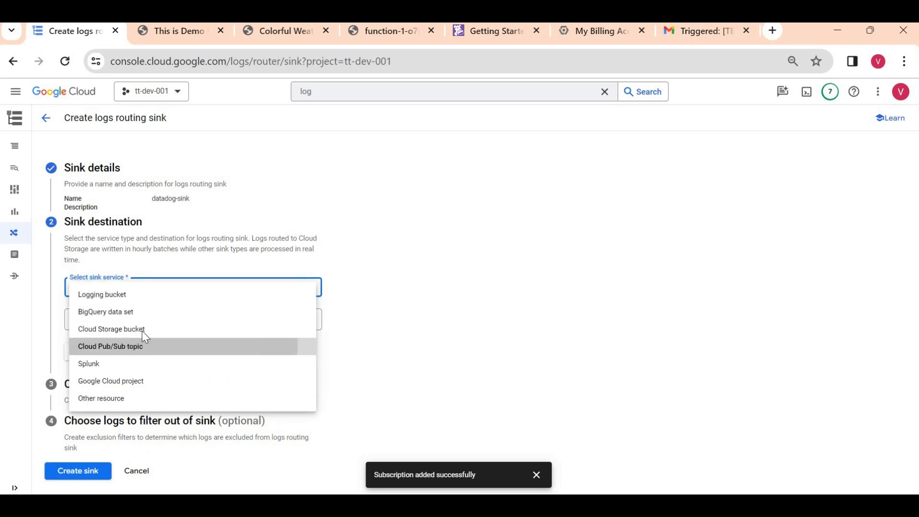
{"action": "left_click", "coordinate": [143, 344]}
{"action": "left_click", "coordinate": [154, 322]}
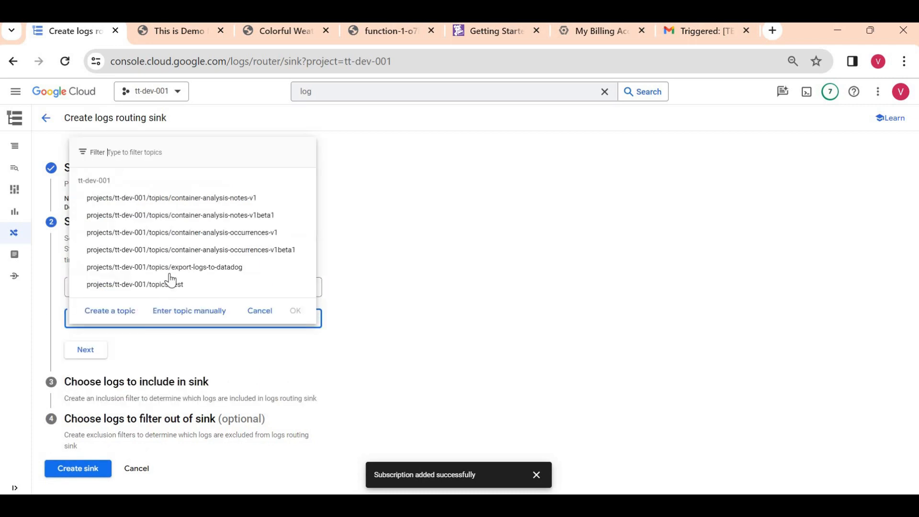
{"action": "left_click", "coordinate": [173, 266]}
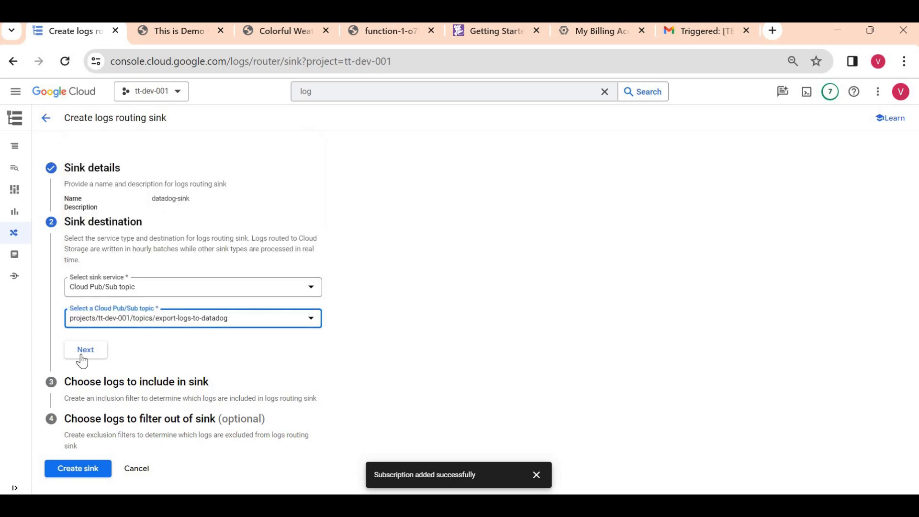
{"action": "left_click", "coordinate": [85, 351]}
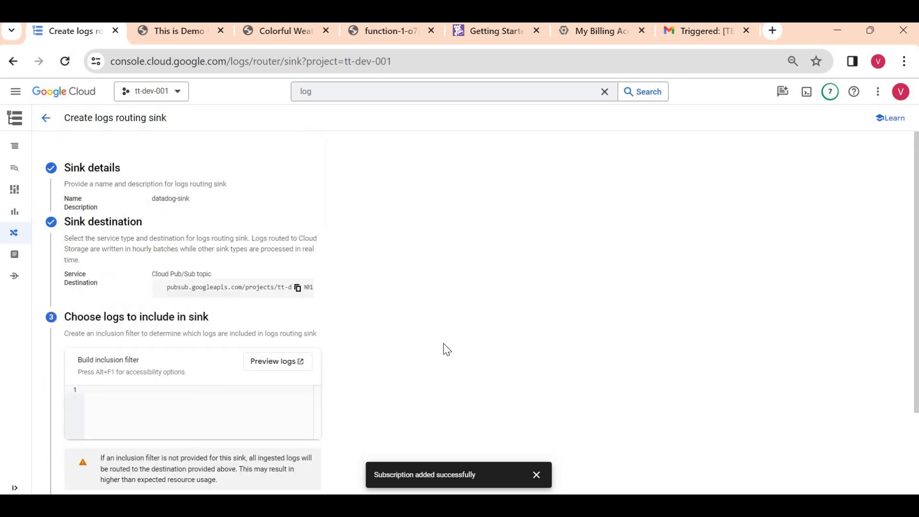
{"action": "scroll", "coordinate": [443, 344], "scroll_direction": "down", "scroll_amount": 2}
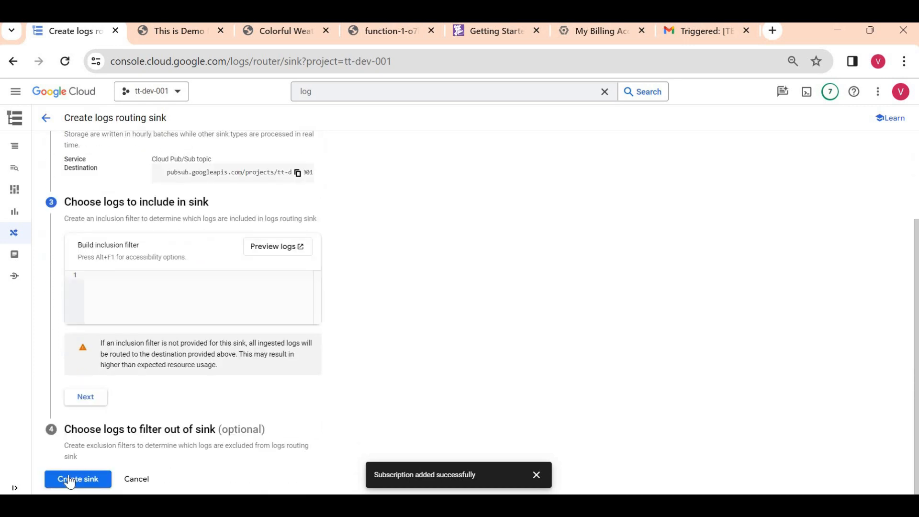
{"action": "left_click", "coordinate": [70, 480]}
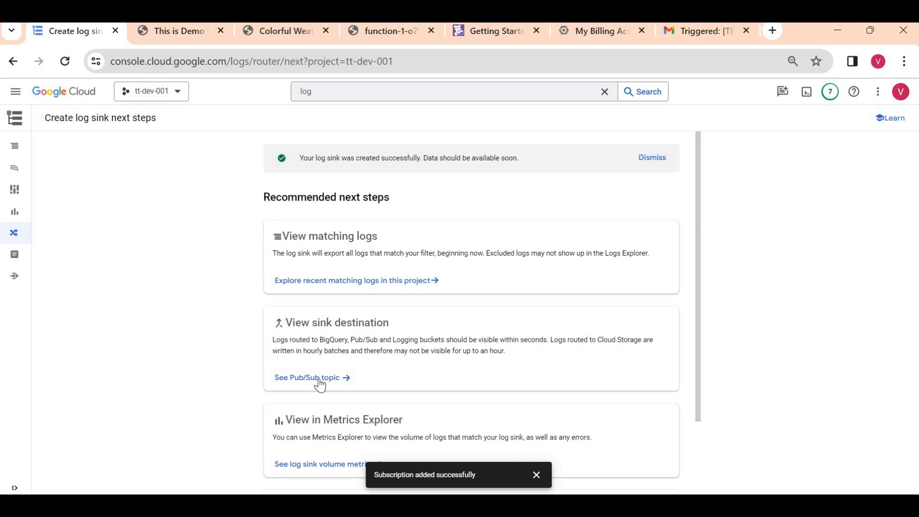
{"action": "left_click", "coordinate": [297, 378]}
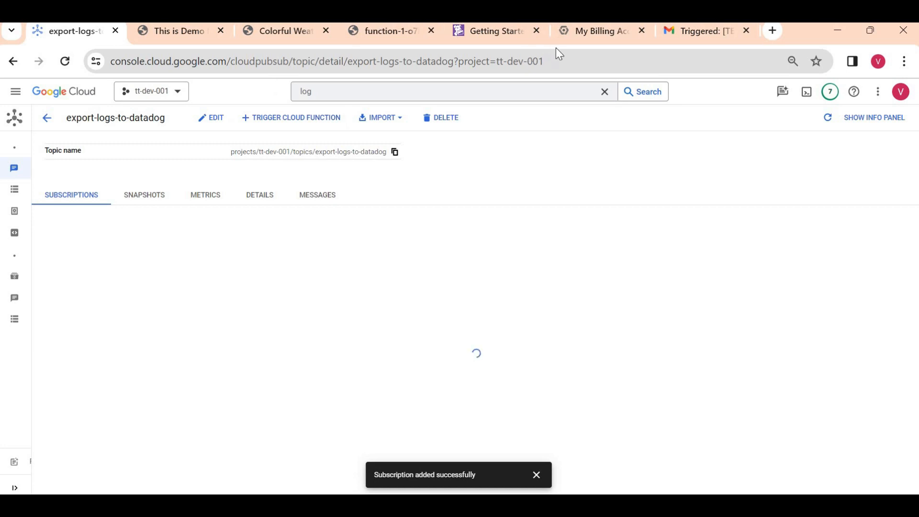
- Stop VM instance-1 from the Compute Engine VM instances list, then return to Datadog's onboarding page
{"action": "left_click", "coordinate": [14, 92]}
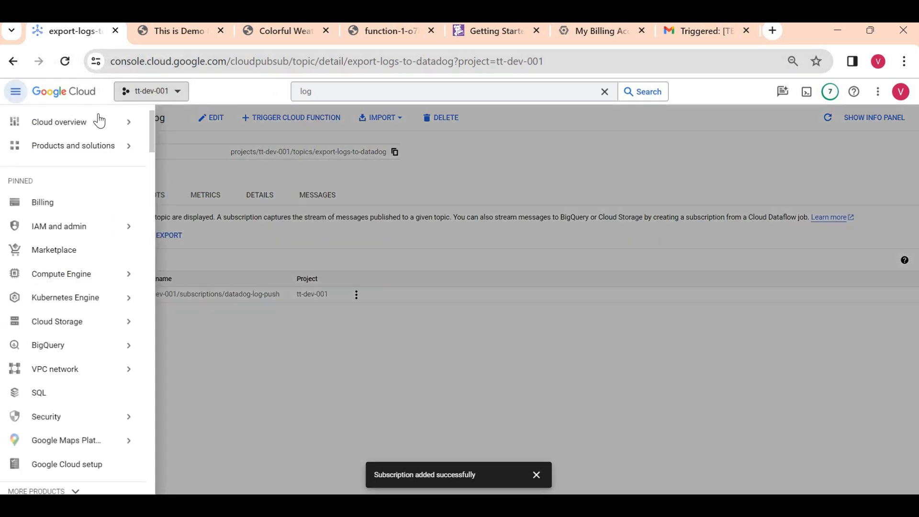
{"action": "left_click", "coordinate": [71, 273]}
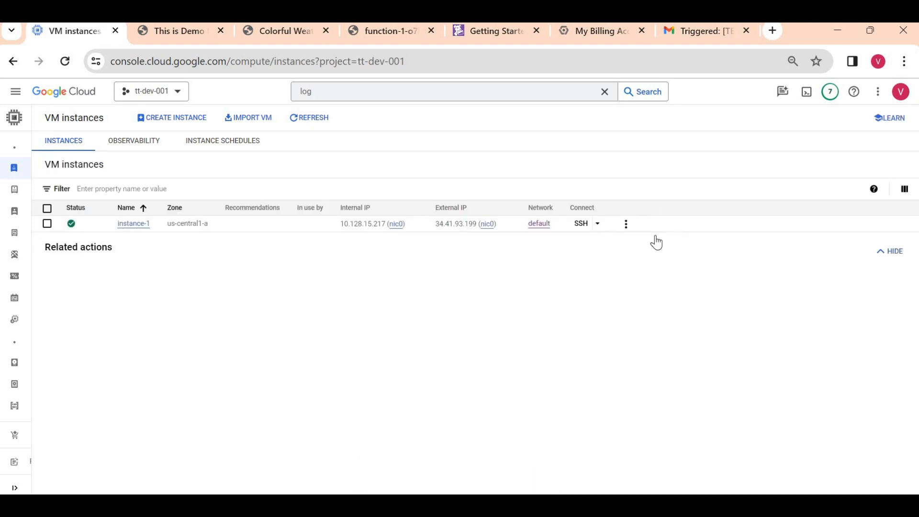
{"action": "left_click", "coordinate": [626, 224]}
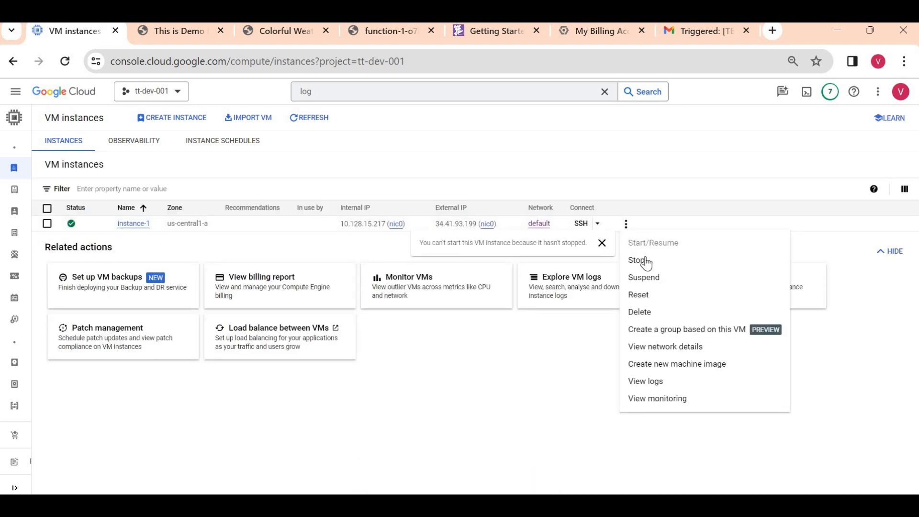
{"action": "left_click", "coordinate": [642, 261]}
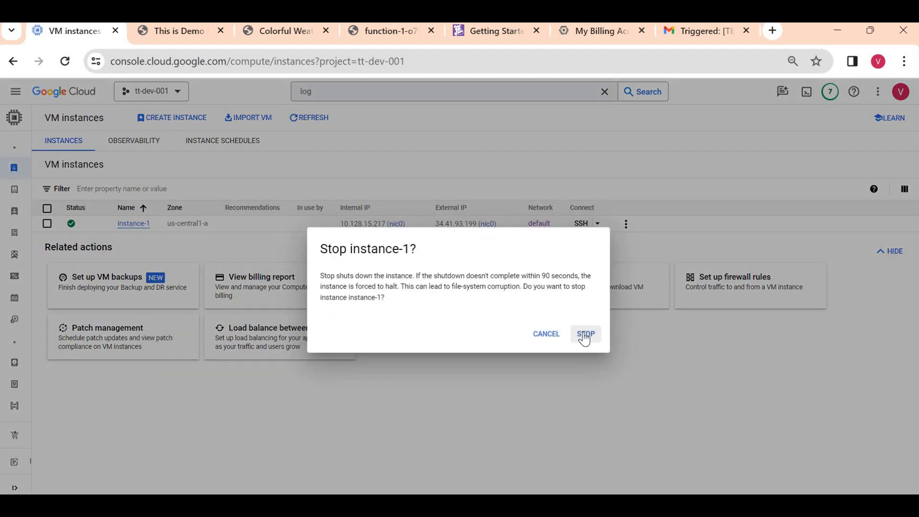
{"action": "left_click", "coordinate": [583, 334]}
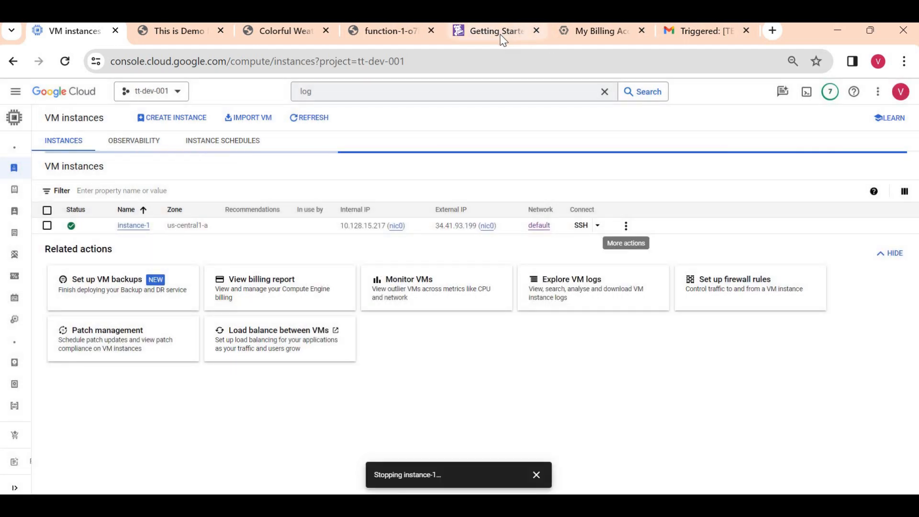
{"action": "left_click", "coordinate": [501, 33]}
{"action": "left_click", "coordinate": [746, 348]}
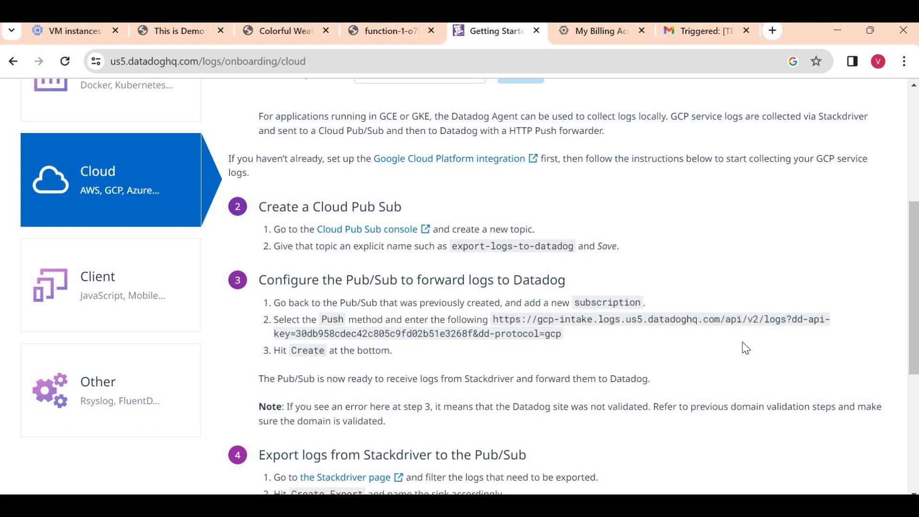
- Refresh the VM instances list to check instance-1's status
{"action": "scroll", "coordinate": [744, 349], "scroll_direction": "down", "scroll_amount": 5}
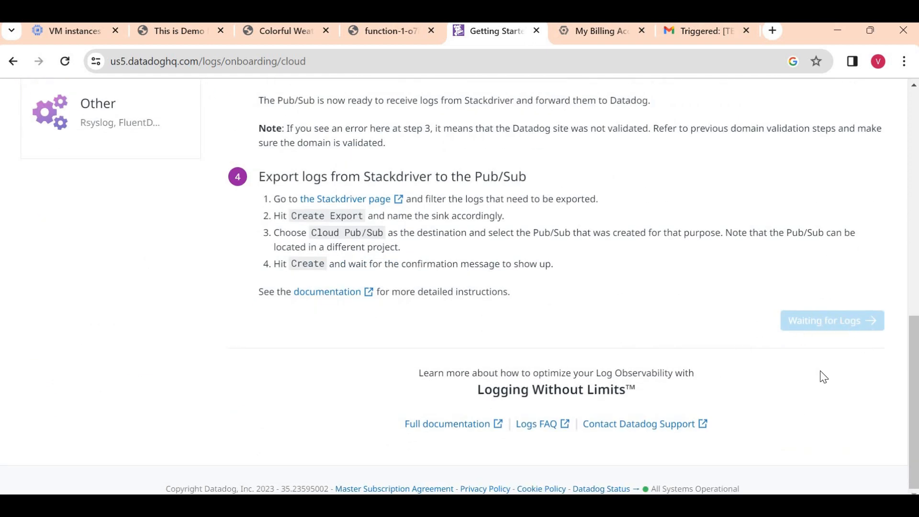
{"action": "scroll", "coordinate": [824, 377], "scroll_direction": "up", "scroll_amount": 1}
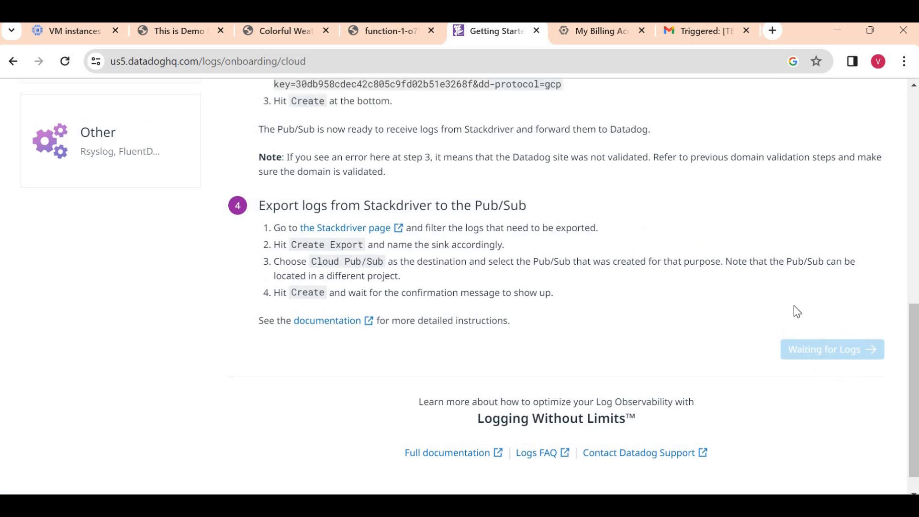
{"action": "scroll", "coordinate": [794, 307], "scroll_direction": "up", "scroll_amount": 15}
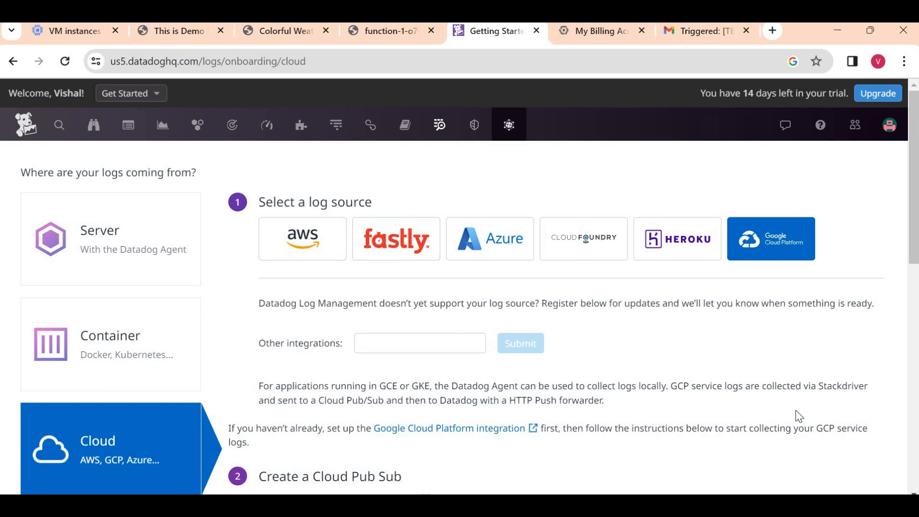
{"action": "scroll", "coordinate": [799, 417], "scroll_direction": "down", "scroll_amount": 15}
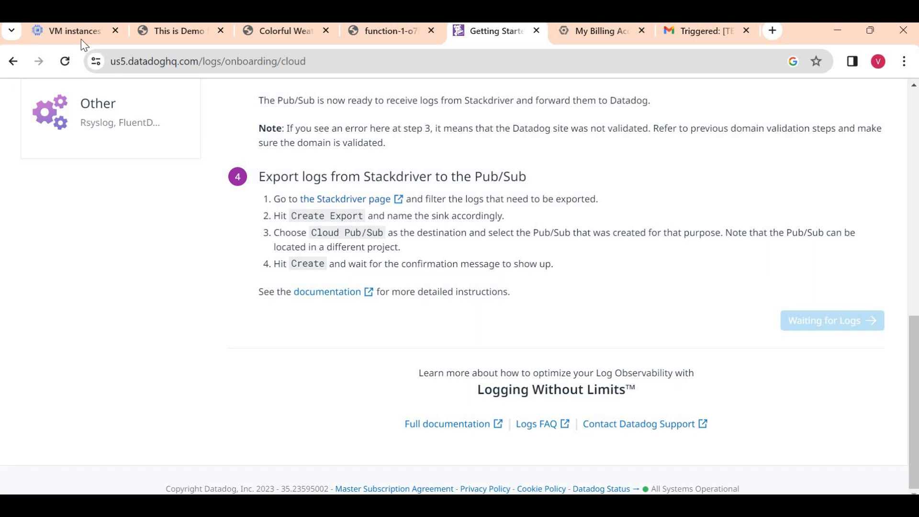
{"action": "key", "text": "ctrl+1"}
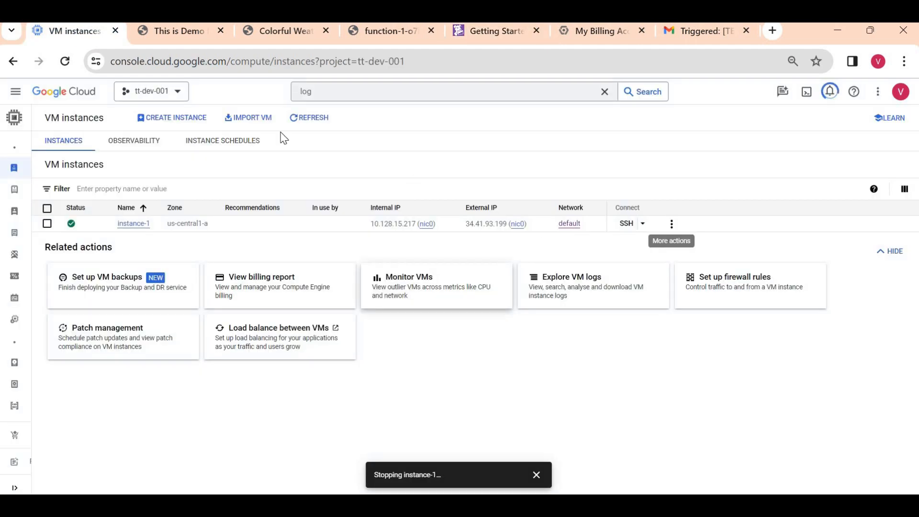
{"action": "left_click", "coordinate": [309, 117]}
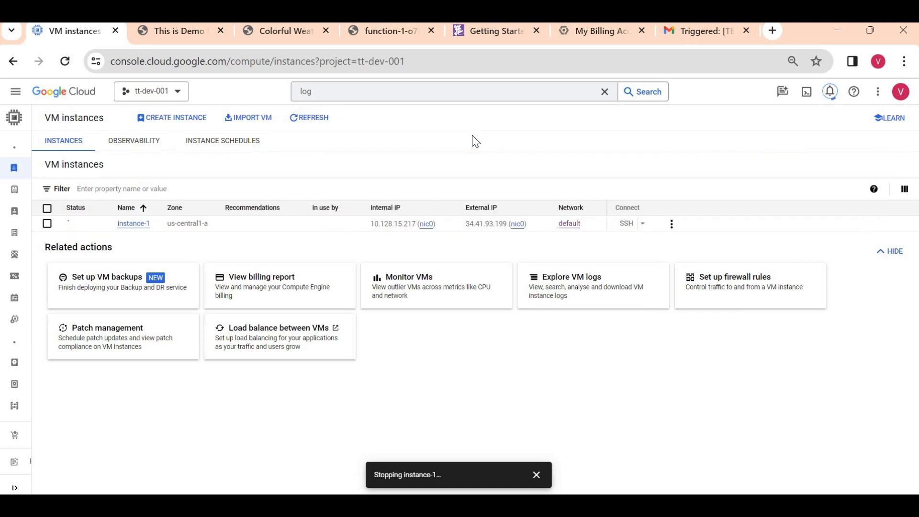
- Reload the Datadog onboarding page and choose Google Cloud Platform as the log source
{"action": "left_click", "coordinate": [481, 36]}
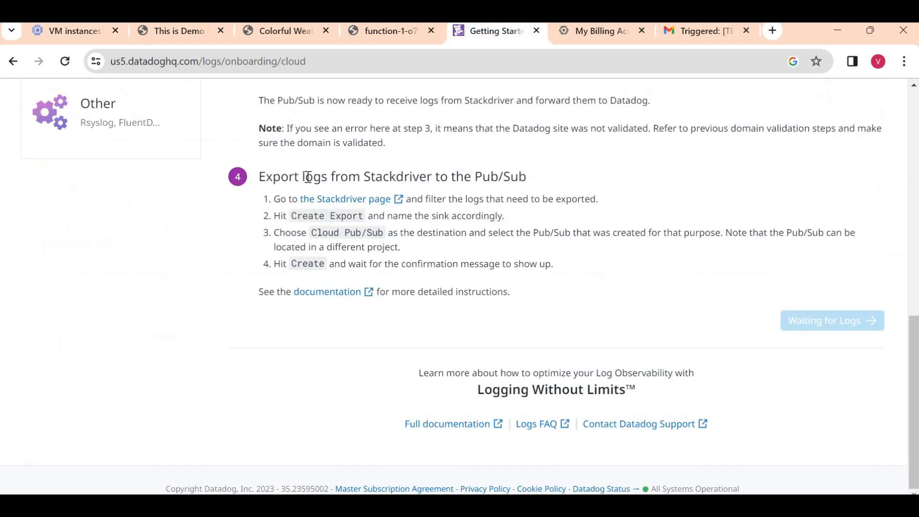
{"action": "left_click", "coordinate": [66, 61]}
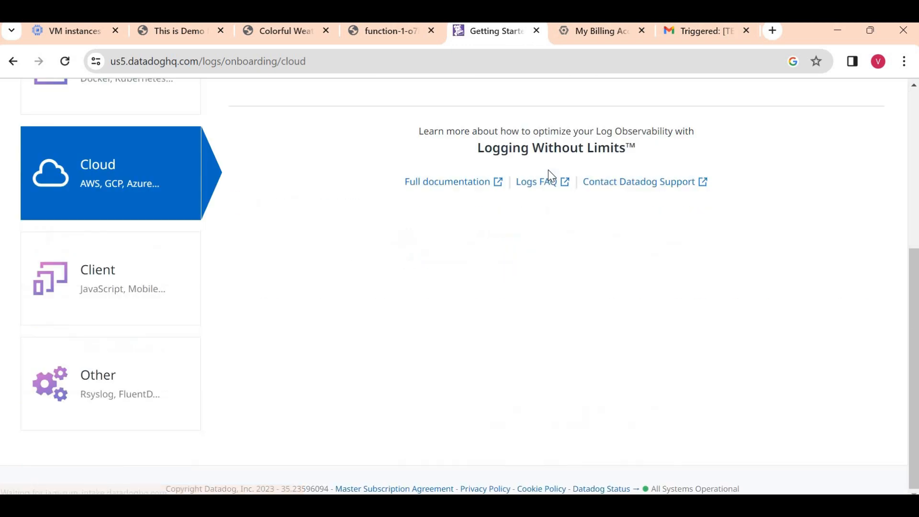
{"action": "scroll", "coordinate": [551, 176], "scroll_direction": "up", "scroll_amount": 5}
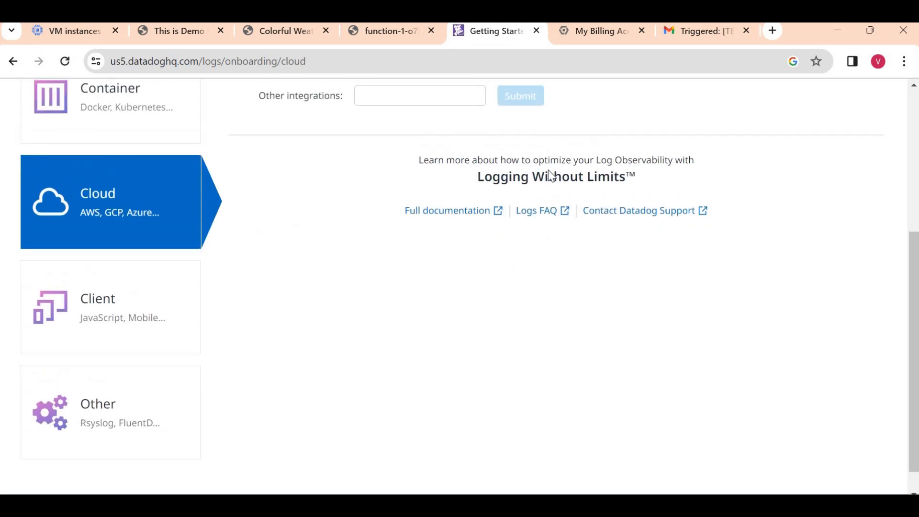
{"action": "scroll", "coordinate": [551, 175], "scroll_direction": "down", "scroll_amount": 5}
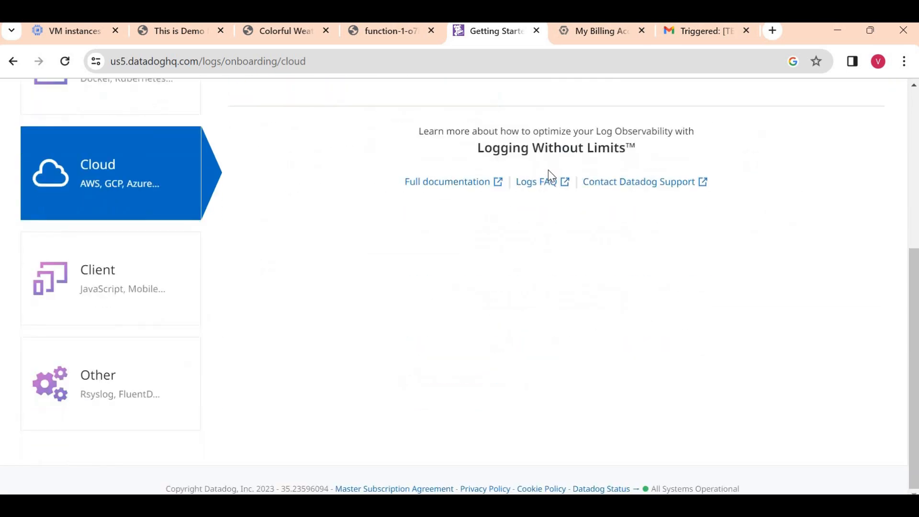
{"action": "scroll", "coordinate": [549, 170], "scroll_direction": "up", "scroll_amount": 3}
{"action": "left_click", "coordinate": [773, 106]}
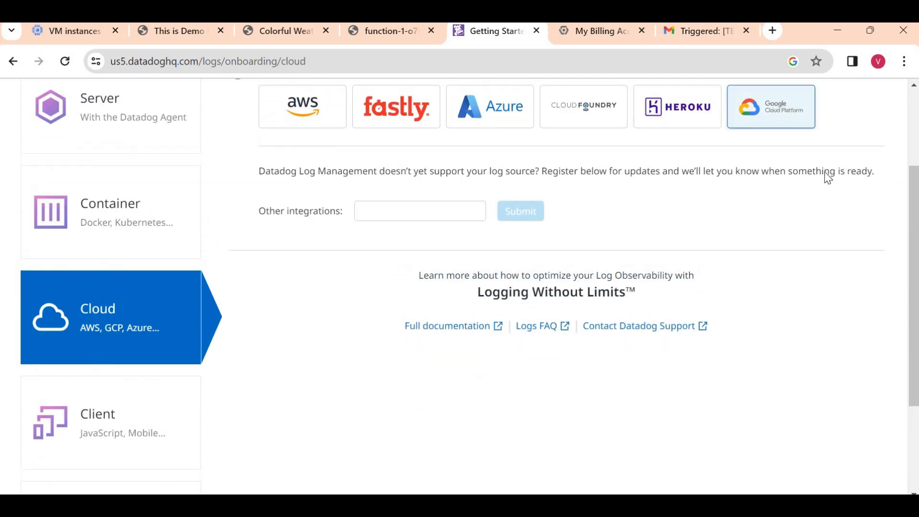
{"action": "scroll", "coordinate": [833, 186], "scroll_direction": "down", "scroll_amount": 9}
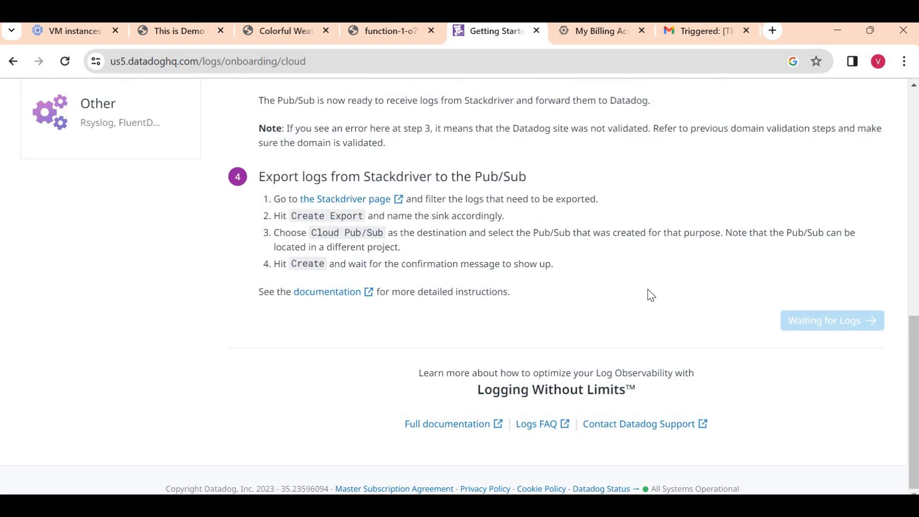
{"action": "scroll", "coordinate": [651, 294], "scroll_direction": "up", "scroll_amount": 10}
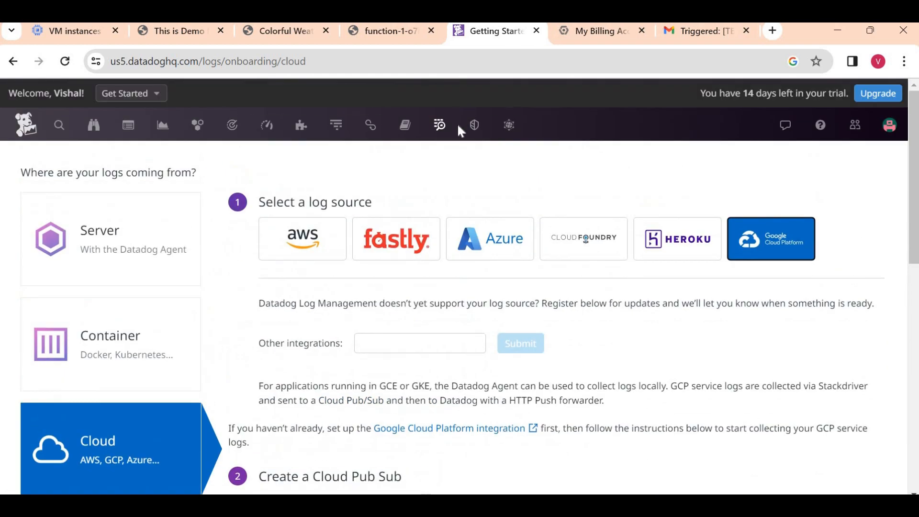
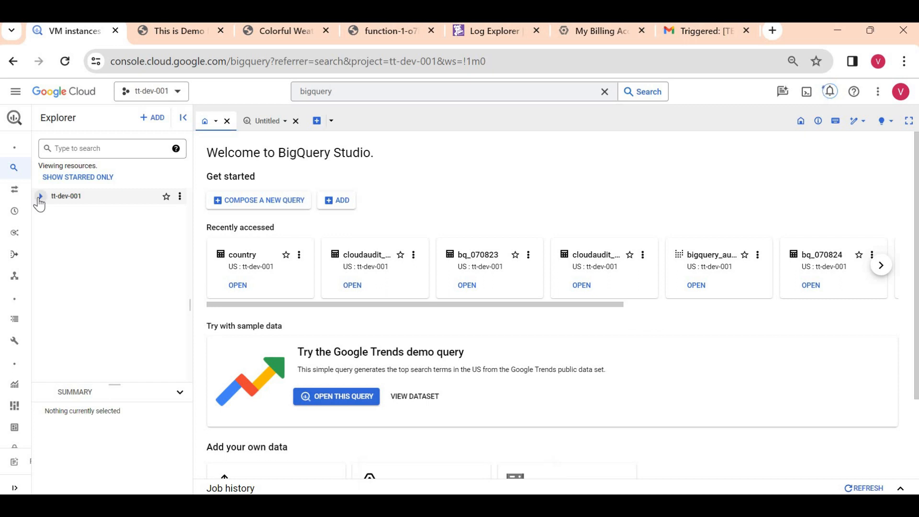
- Delete table bq_070823 from tt-dev-001's demo dataset, confirming with 'delete'
{"action": "left_click", "coordinate": [40, 197]}
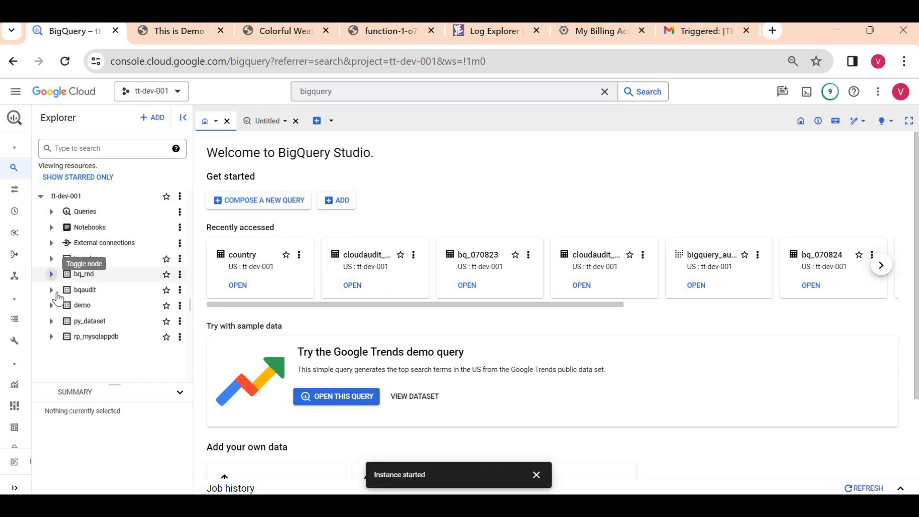
{"action": "left_click", "coordinate": [51, 305]}
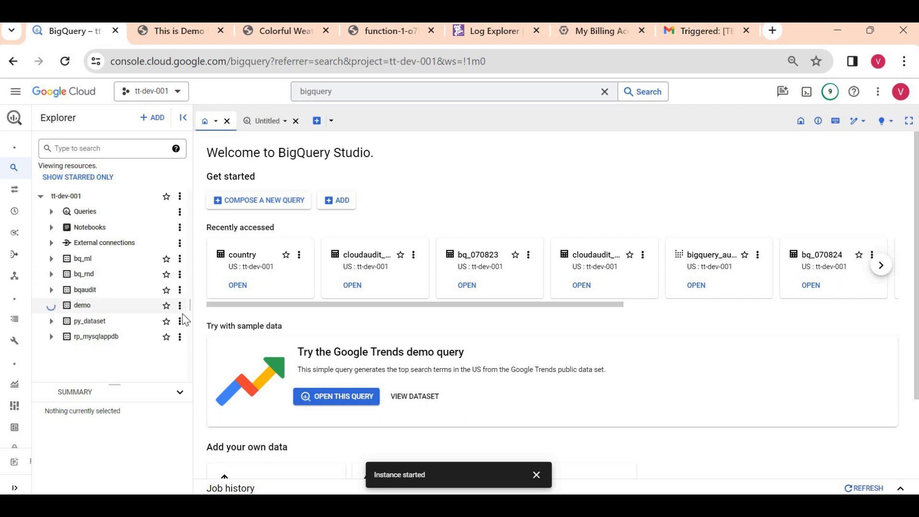
{"action": "left_click", "coordinate": [171, 322]}
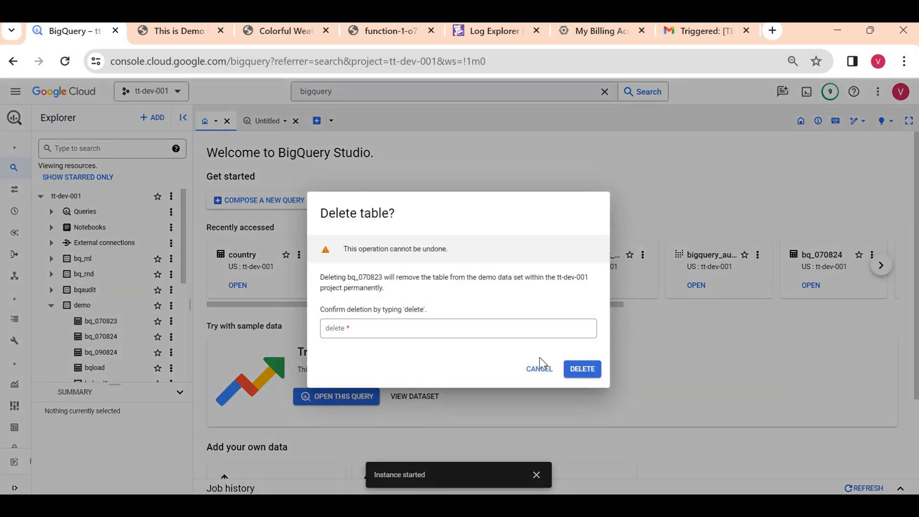
{"action": "left_click", "coordinate": [420, 325]}
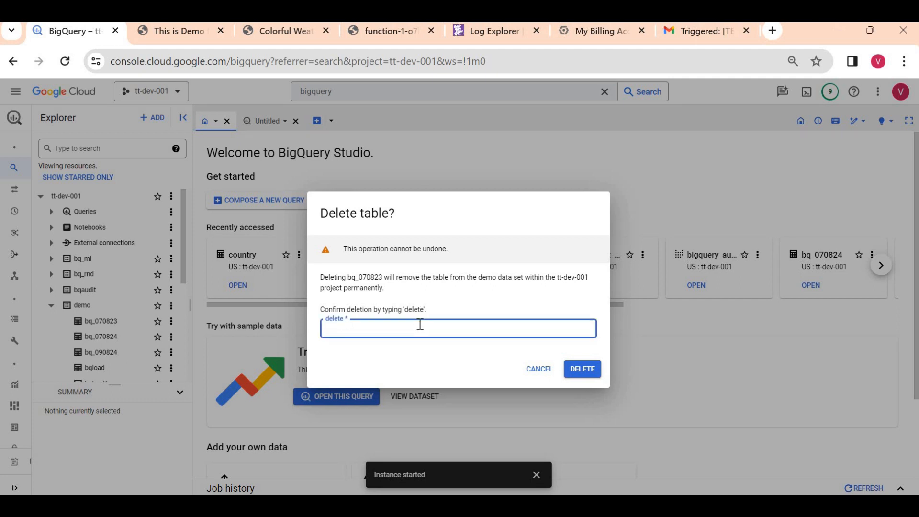
{"action": "left_click", "coordinate": [580, 369]}
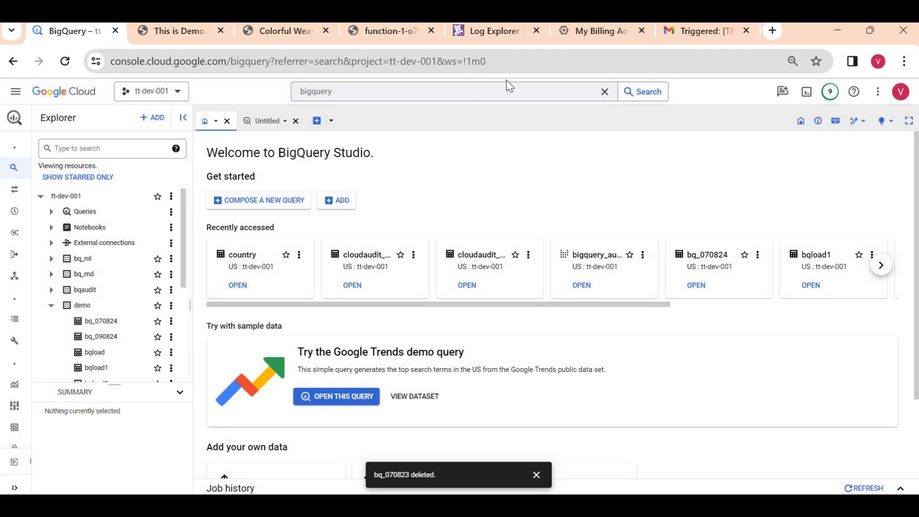
- Reload Datadog's Log Explorer and scroll through the refreshed GCP audit logs showing 104 info entries
{"action": "left_click", "coordinate": [487, 33]}
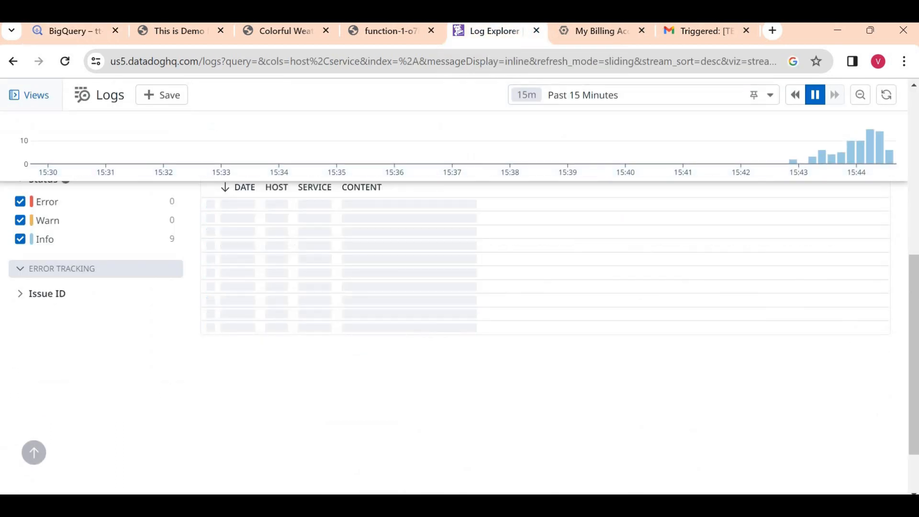
{"action": "scroll", "coordinate": [912, 212], "scroll_direction": "up", "scroll_amount": 6}
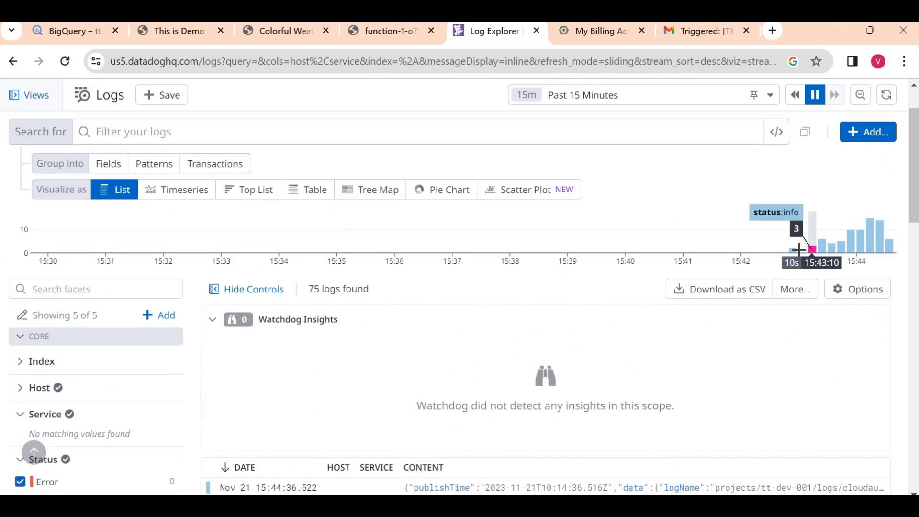
{"action": "mouse_move", "coordinate": [791, 249]}
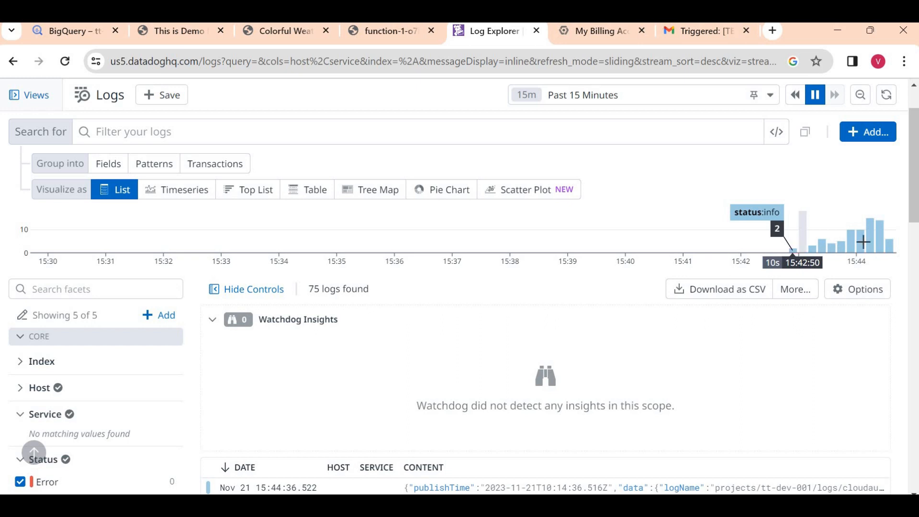
{"action": "left_click", "coordinate": [65, 61]}
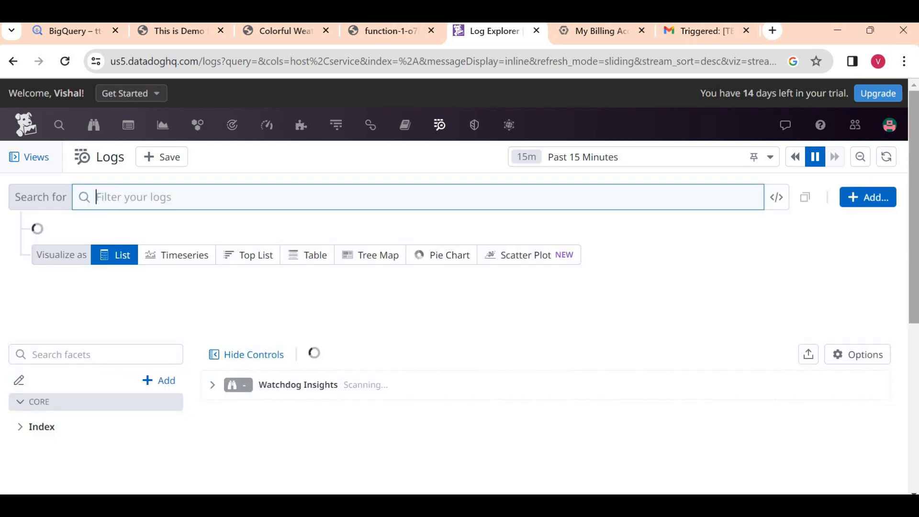
{"action": "left_click_drag", "start_coordinate": [916, 135], "coordinate": [916, 196]}
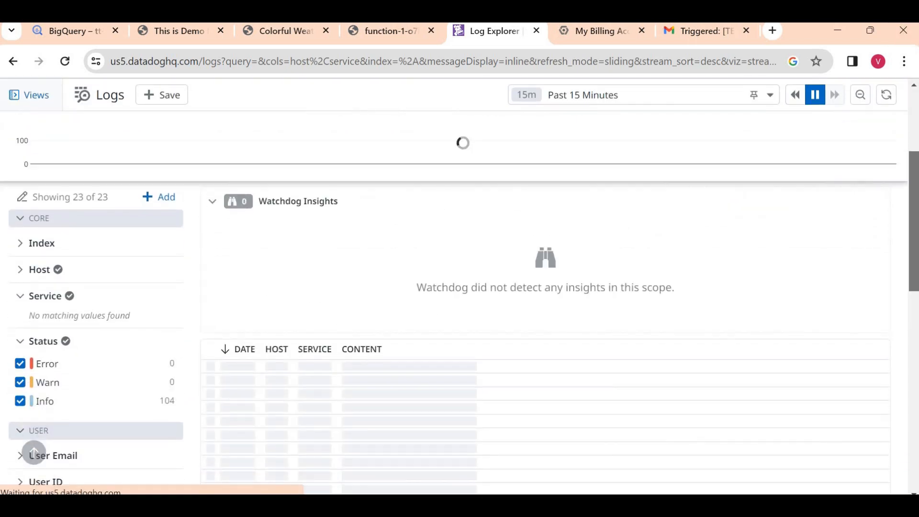
{"action": "scroll", "coordinate": [34, 453], "scroll_direction": "down", "scroll_amount": 3}
{"action": "scroll", "coordinate": [34, 453], "scroll_direction": "down", "scroll_amount": 5}
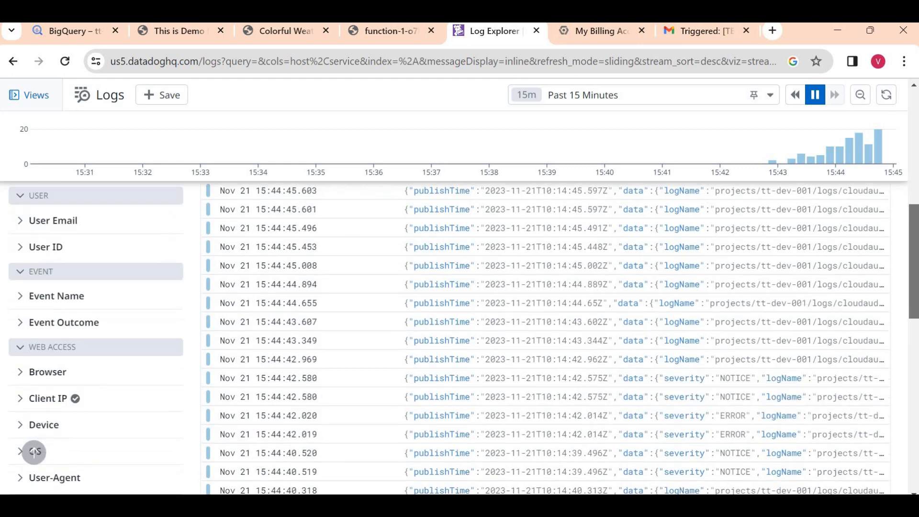
{"action": "scroll", "coordinate": [34, 452], "scroll_direction": "up", "scroll_amount": 6}
{"action": "scroll", "coordinate": [253, 205], "scroll_direction": "up", "scroll_amount": 1}
{"action": "scroll", "coordinate": [254, 205], "scroll_direction": "down", "scroll_amount": 4}
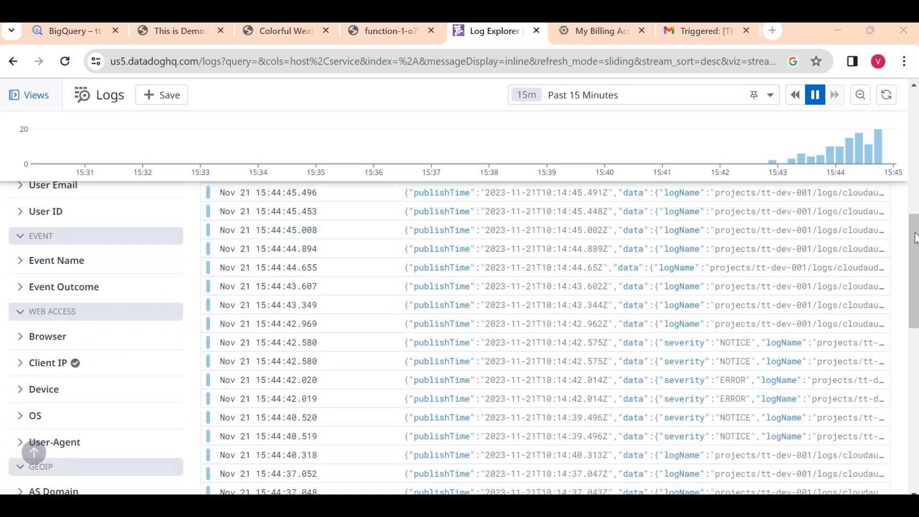
{"action": "left_click_drag", "start_coordinate": [914, 238], "coordinate": [913, 171]}
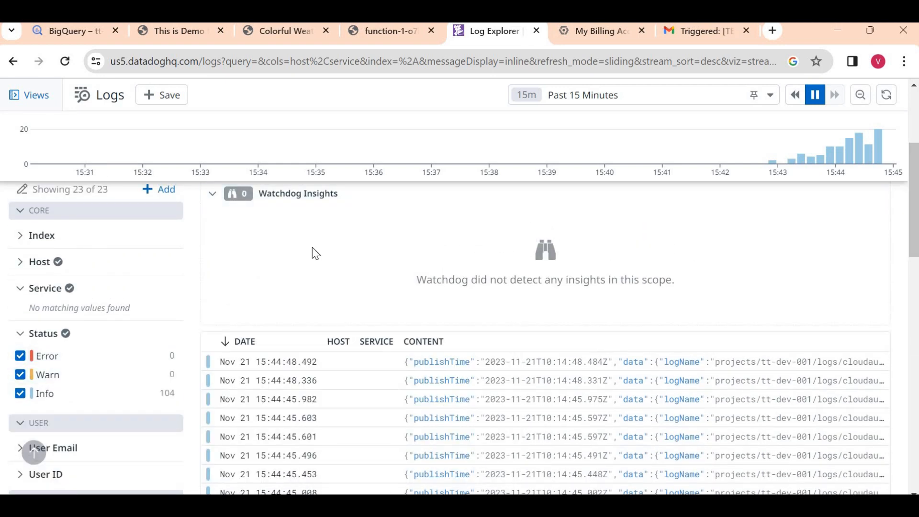
- Search the Cloud Console for 'cloud functions' to reach the Cloud Functions list
{"action": "left_click", "coordinate": [82, 35]}
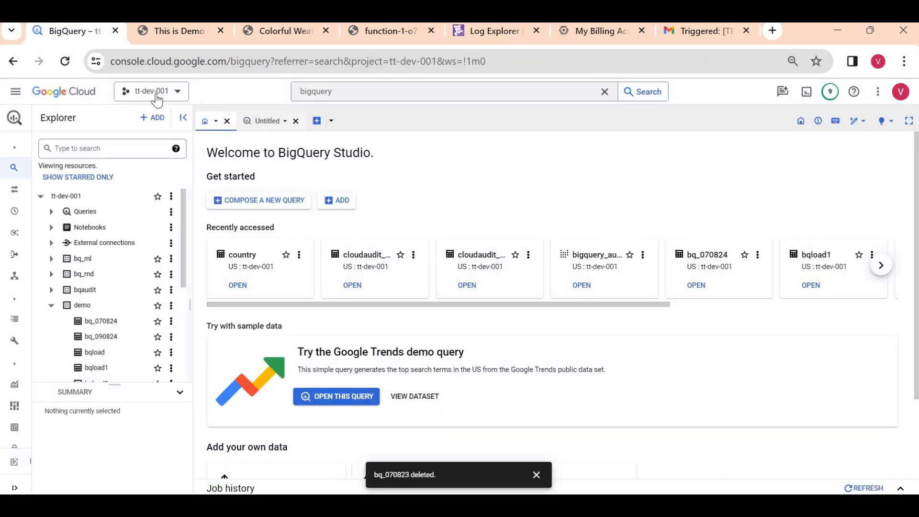
{"action": "left_click", "coordinate": [340, 87]}
{"action": "key", "text": "BackSpace"}
{"action": "type", "text": "d"}
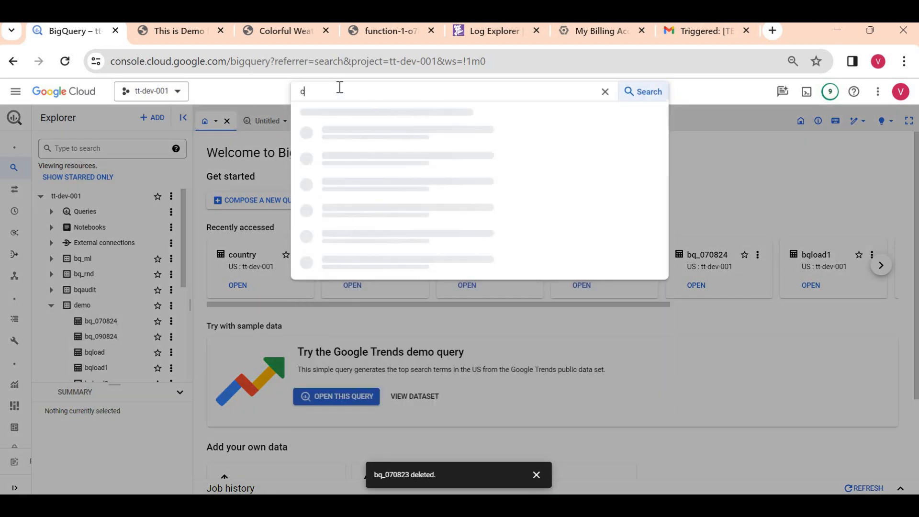
{"action": "key", "text": "BackSpace"}
{"action": "type", "text": "d"}
{"action": "type", "text": " du"}
{"action": "key", "text": "BackSpace"}
{"action": "key", "text": "BackSpace"}
{"action": "type", "text": "fun"}
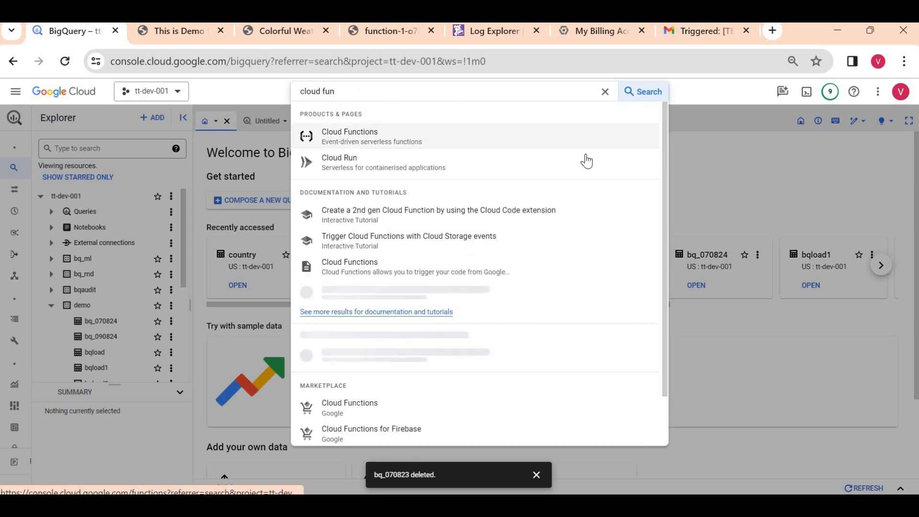
{"action": "key", "text": "Return"}
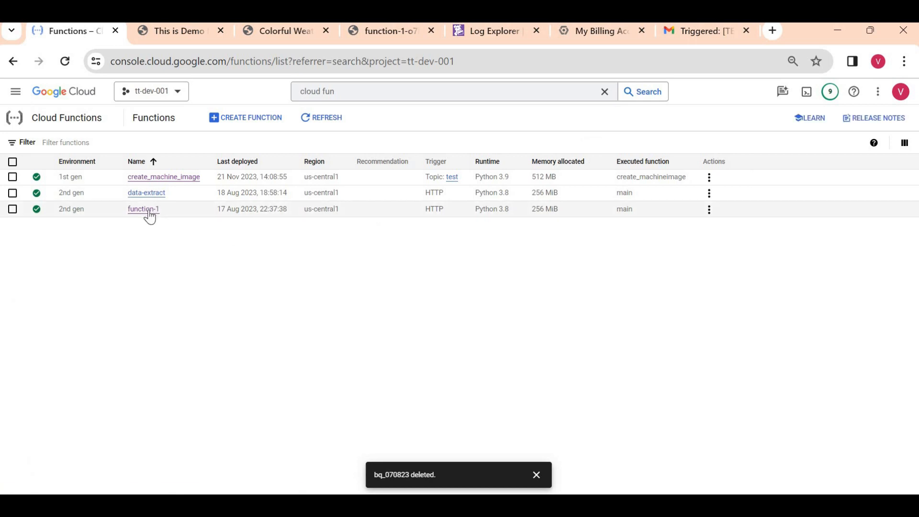
- Call function-1 through its trigger URL several times, each returning a 500 Internal Server Error
{"action": "left_click", "coordinate": [148, 212]}
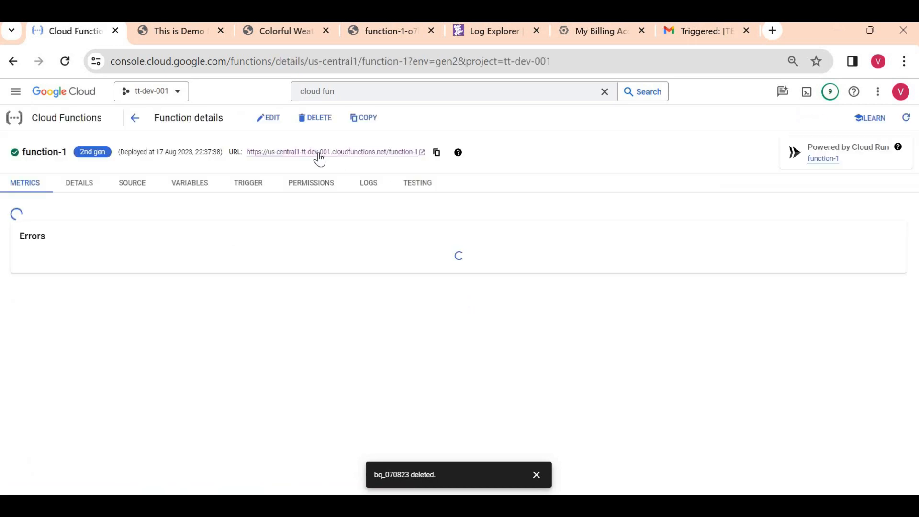
{"action": "left_click", "coordinate": [319, 153]}
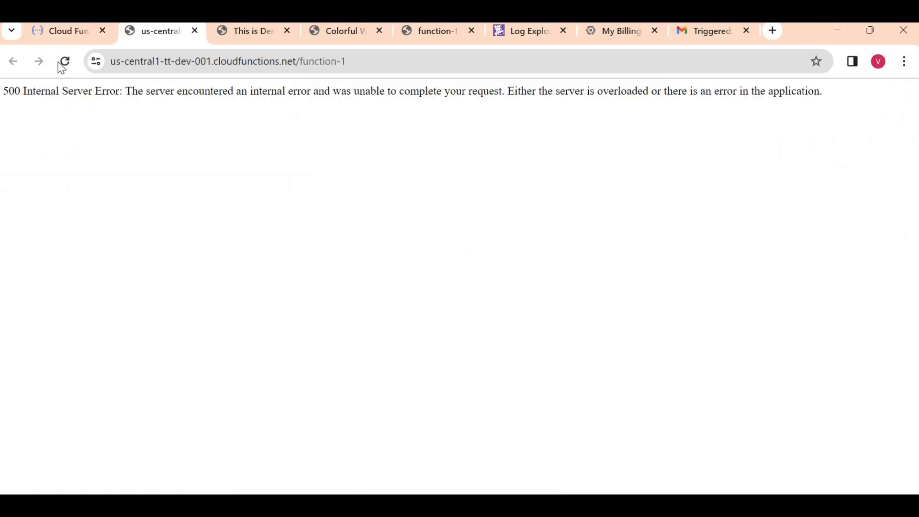
{"action": "left_click", "coordinate": [65, 66]}
{"action": "left_click", "coordinate": [67, 67]}
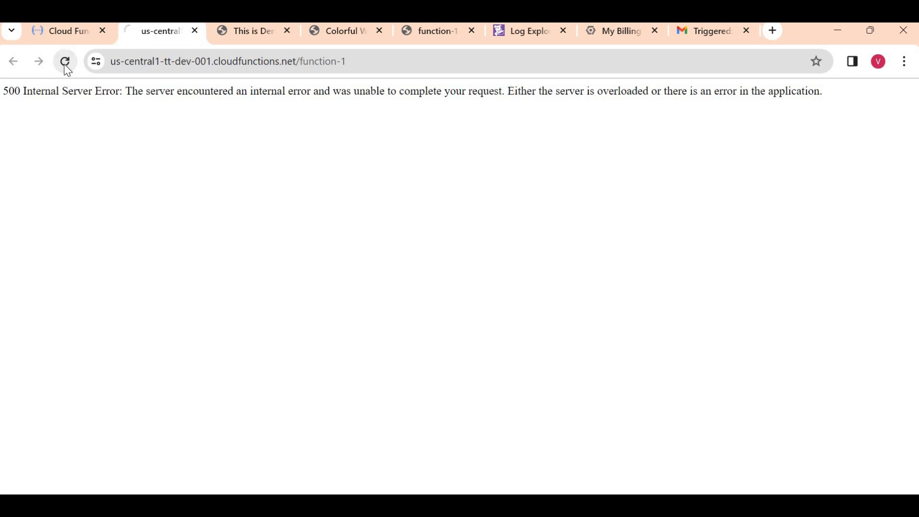
{"action": "left_click", "coordinate": [66, 67]}
{"action": "left_click", "coordinate": [66, 69]}
{"action": "left_click", "coordinate": [523, 37]}
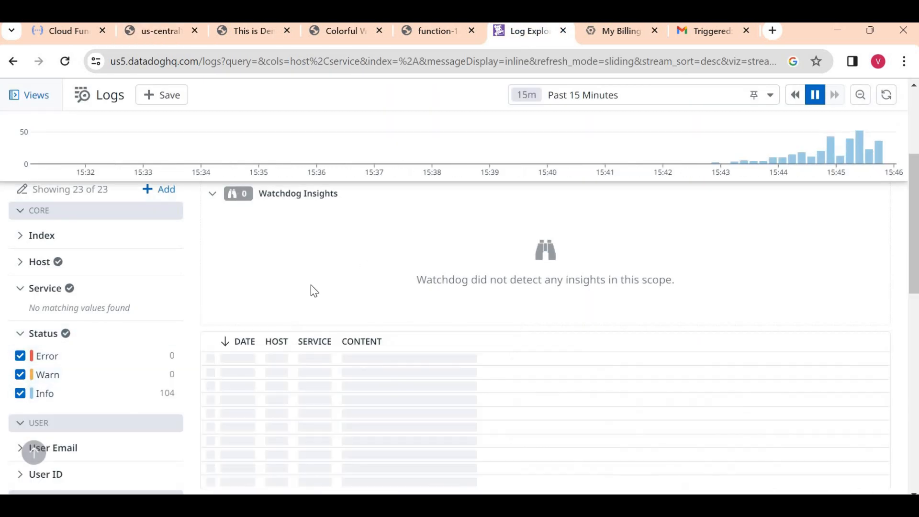
- Reload the logs and filter to Error status to surface function-1's traceback
{"action": "left_click", "coordinate": [69, 64]}
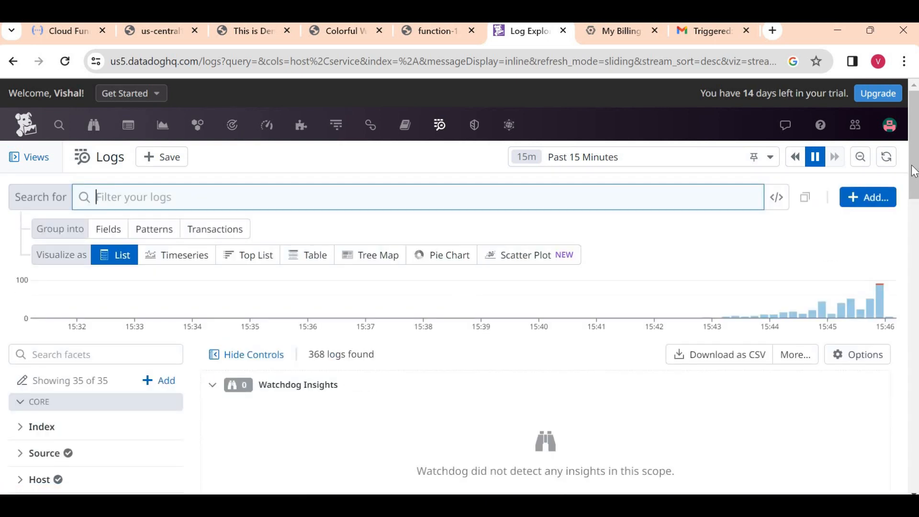
{"action": "scroll", "coordinate": [914, 203], "scroll_direction": "down", "scroll_amount": 3}
{"action": "scroll", "coordinate": [861, 225], "scroll_direction": "down", "scroll_amount": 2}
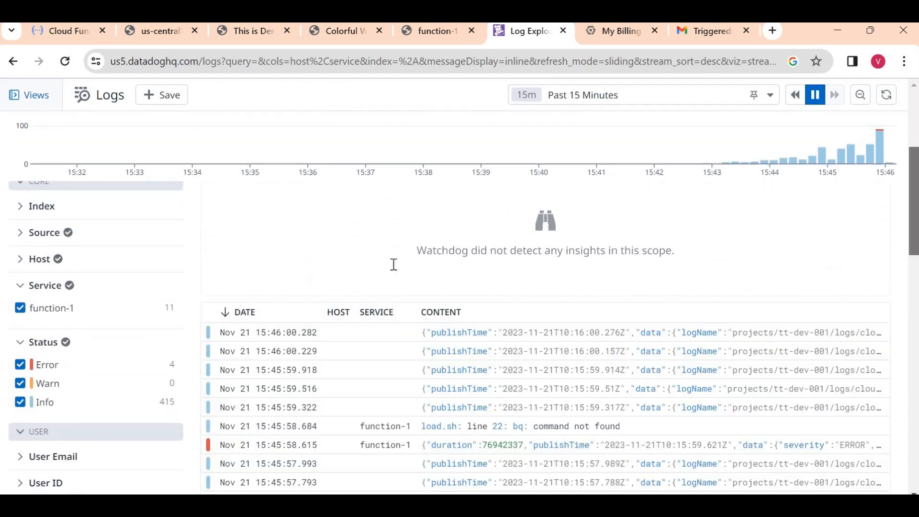
{"action": "left_click", "coordinate": [43, 372]}
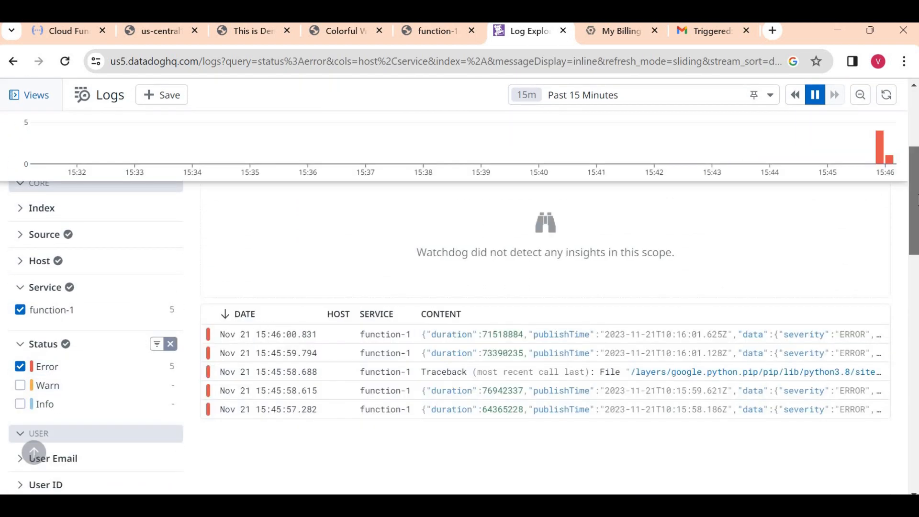
- Check the User Email facet, then clear the Status filter so Error, Warn and Info logs show
{"action": "scroll", "coordinate": [916, 196], "scroll_direction": "down", "scroll_amount": 1}
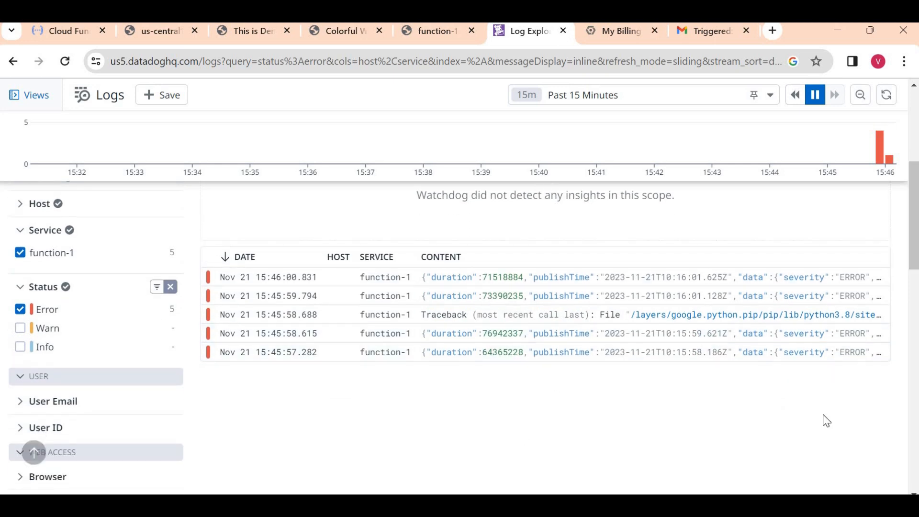
{"action": "left_click_drag", "start_coordinate": [915, 204], "coordinate": [915, 231]}
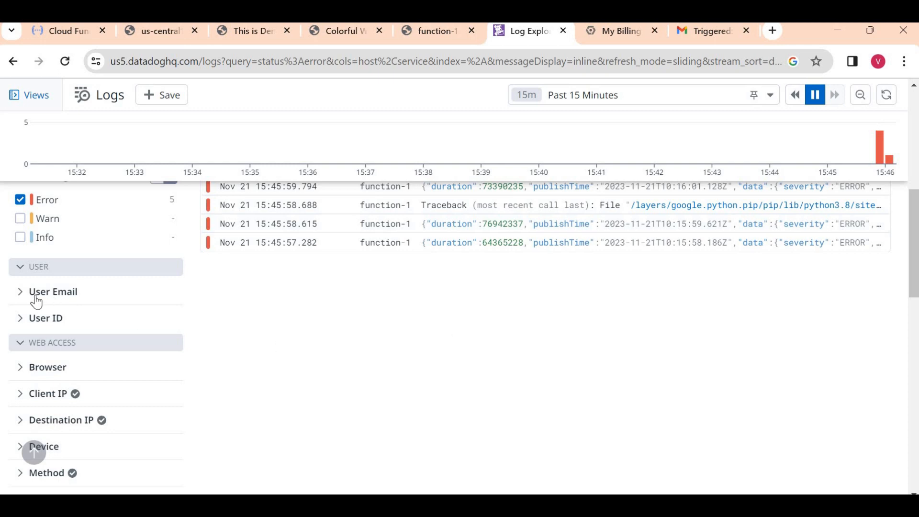
{"action": "left_click", "coordinate": [19, 300]}
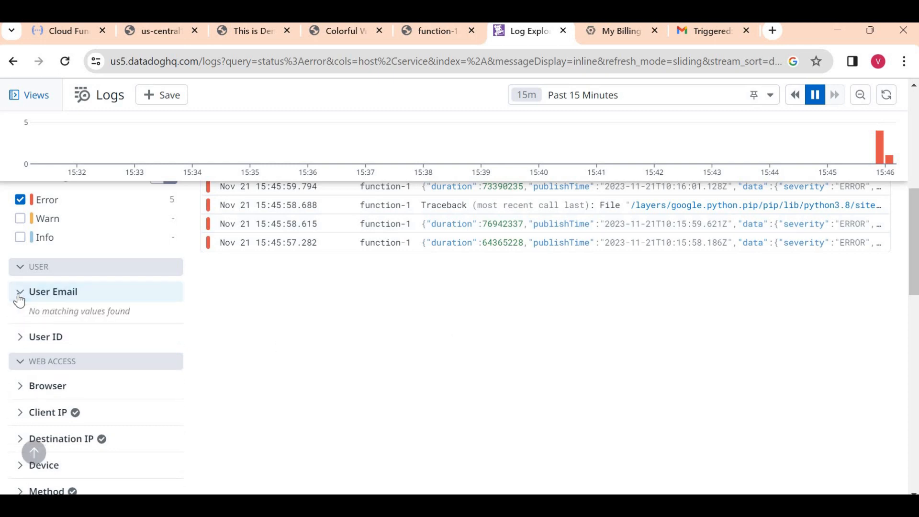
{"action": "left_click", "coordinate": [19, 300]}
{"action": "left_click", "coordinate": [19, 299]}
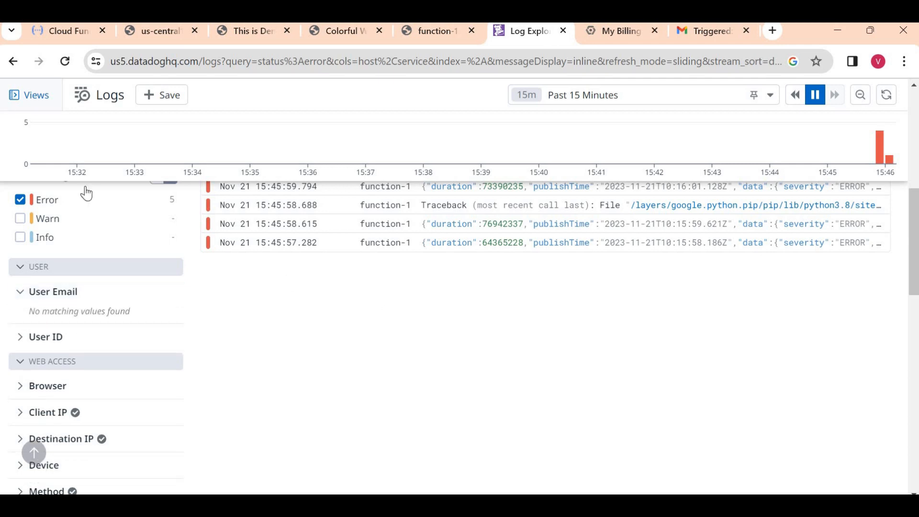
{"action": "left_click", "coordinate": [21, 217]}
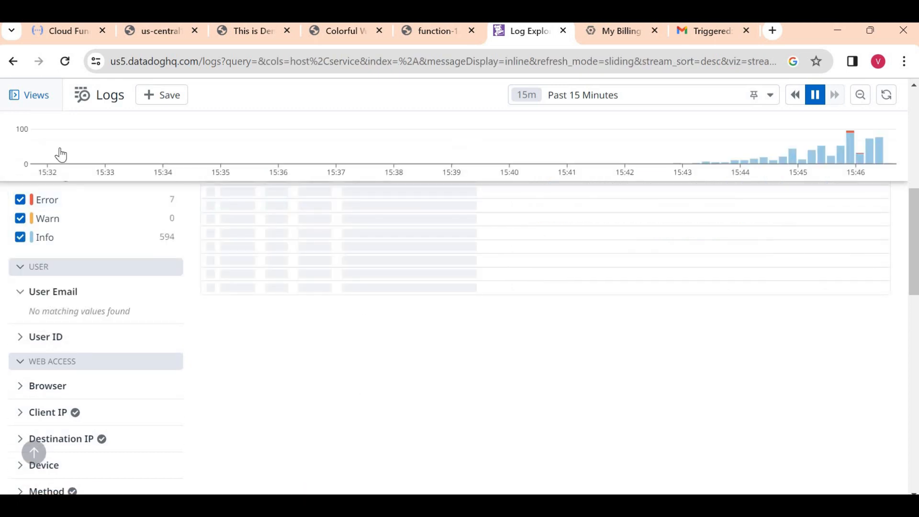
{"action": "key", "text": "F5"}
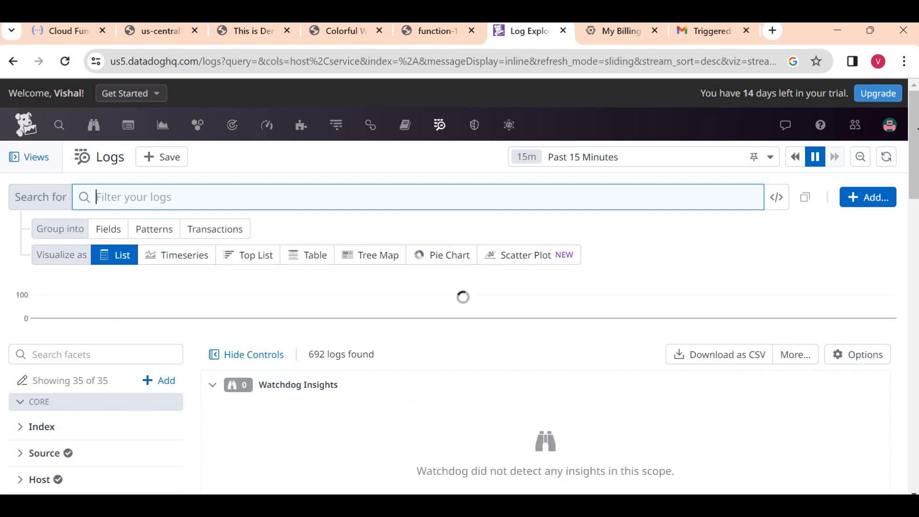
{"action": "scroll", "coordinate": [242, 321], "scroll_direction": "down", "scroll_amount": 5}
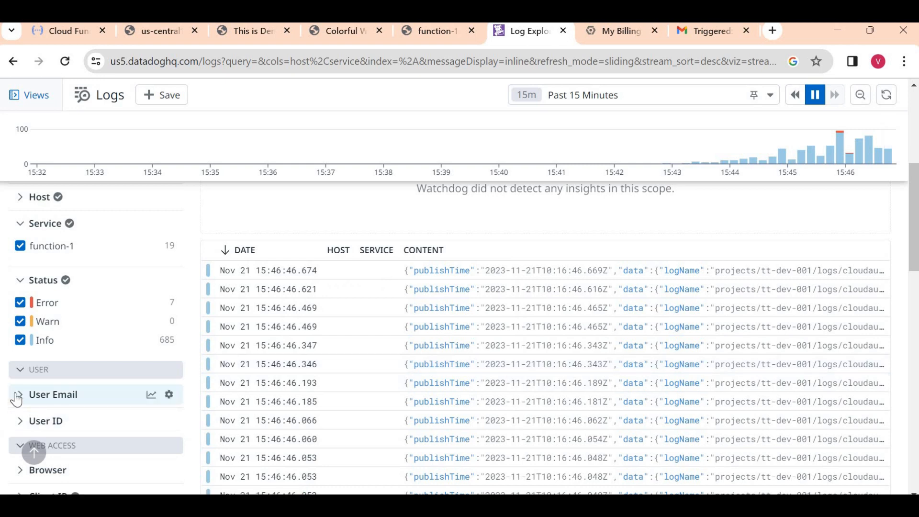
{"action": "left_click", "coordinate": [15, 398]}
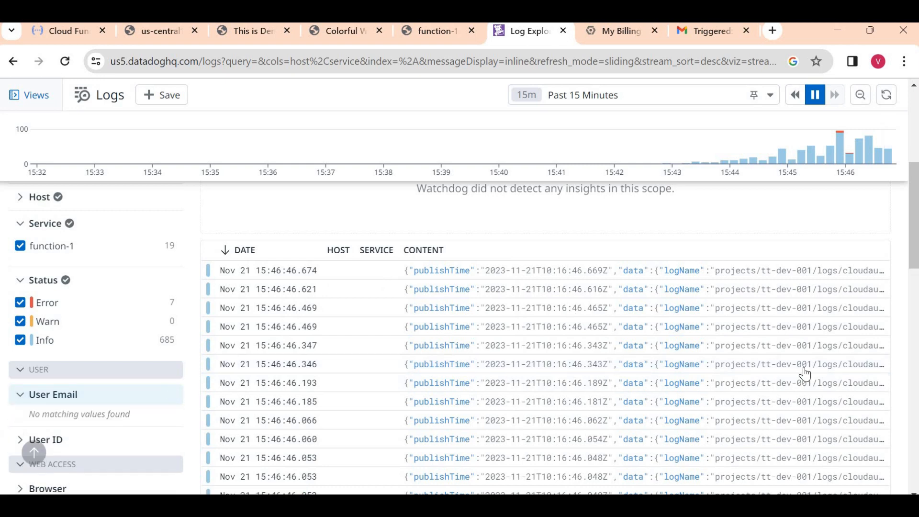
{"action": "scroll", "coordinate": [129, 262], "scroll_direction": "down", "scroll_amount": 5}
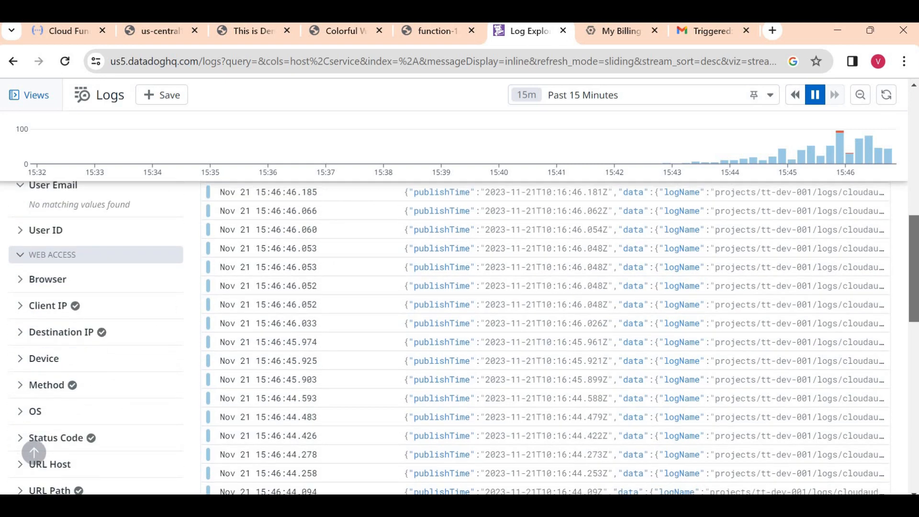
{"action": "left_click", "coordinate": [18, 246]}
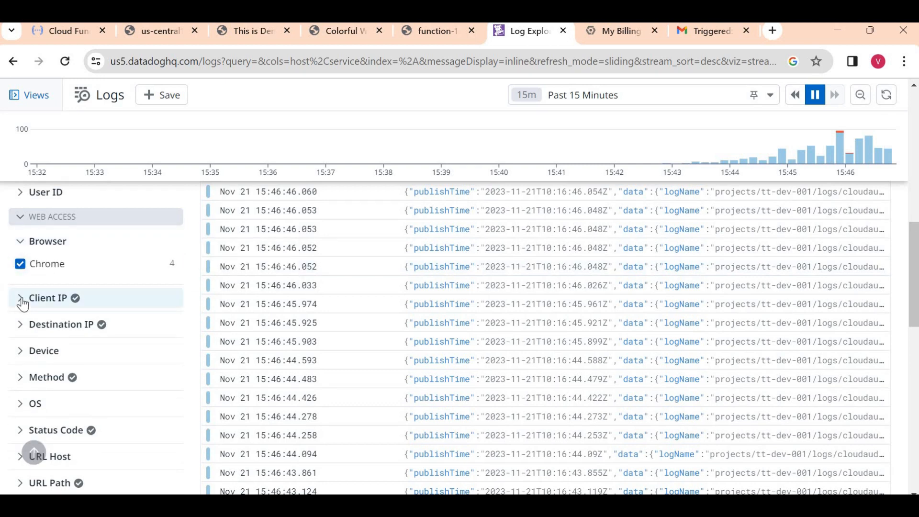
{"action": "left_click", "coordinate": [22, 300]}
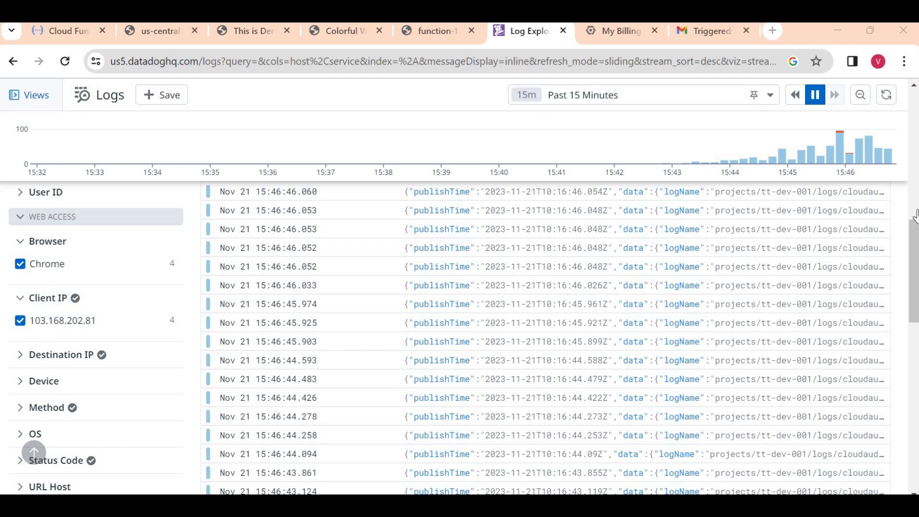
{"action": "left_click_drag", "start_coordinate": [916, 270], "coordinate": [916, 372]}
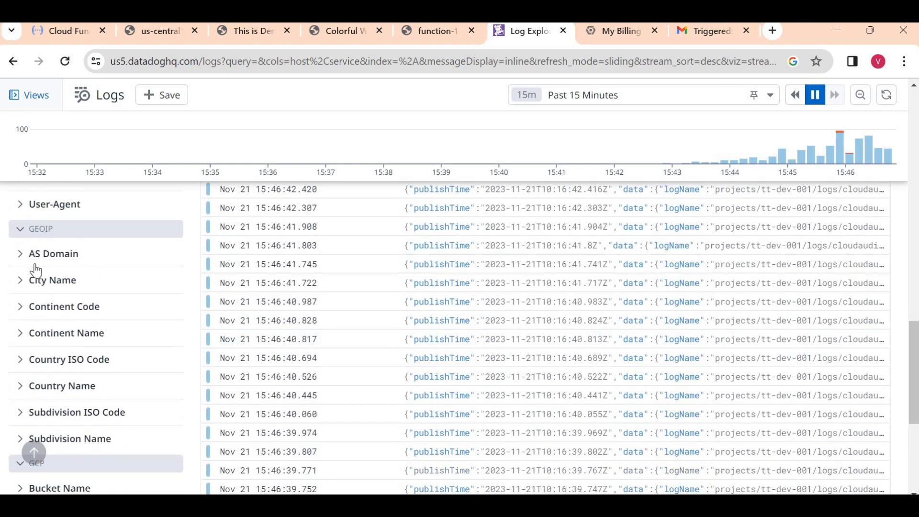
{"action": "left_click", "coordinate": [19, 286]}
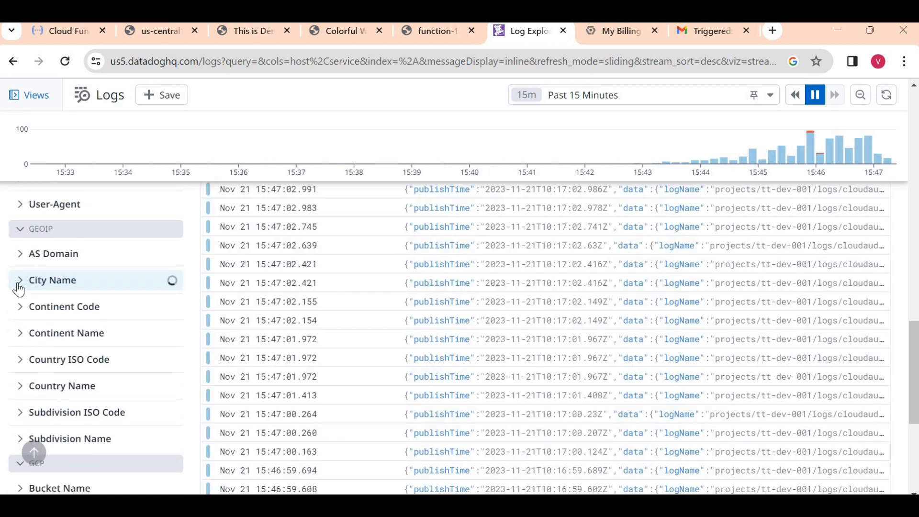
{"action": "left_click", "coordinate": [65, 65]}
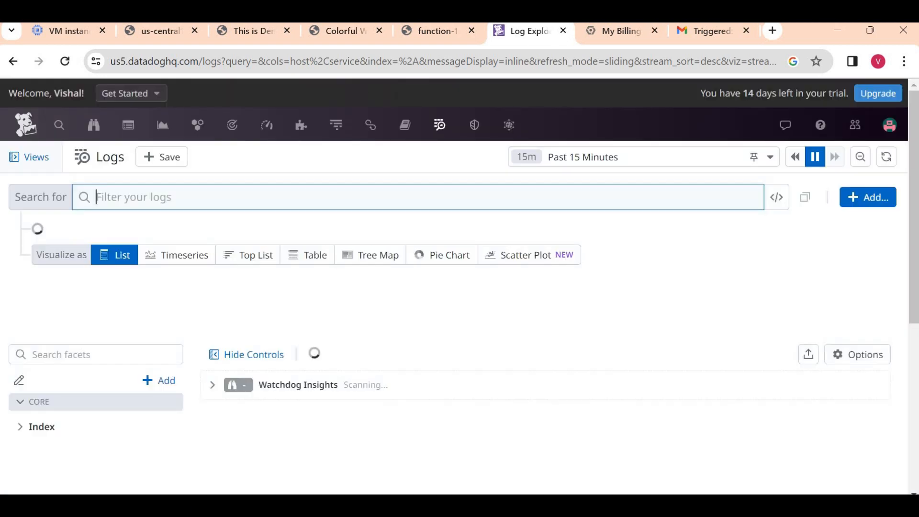
- Expand the User Email and Device facets to list their values
{"action": "scroll", "coordinate": [34, 453], "scroll_direction": "down", "scroll_amount": 7}
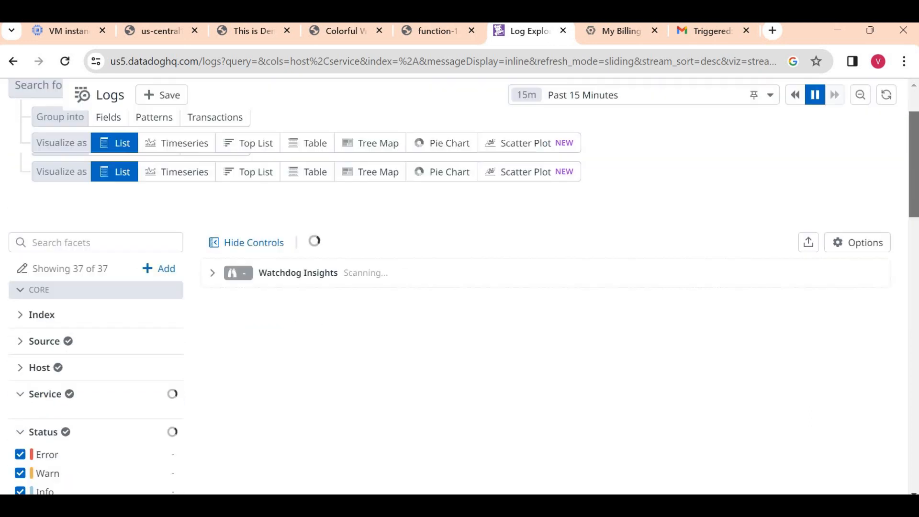
{"action": "left_click_drag", "start_coordinate": [915, 236], "coordinate": [916, 246]}
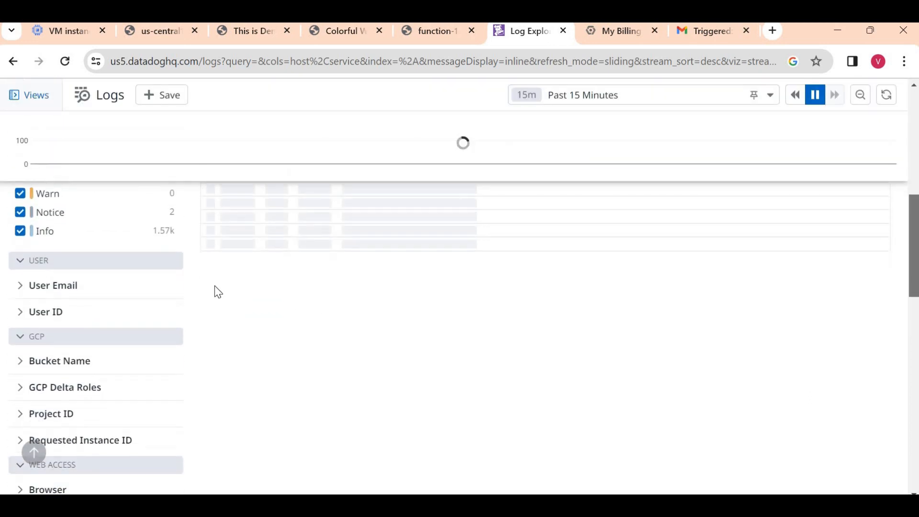
{"action": "left_click", "coordinate": [19, 297]}
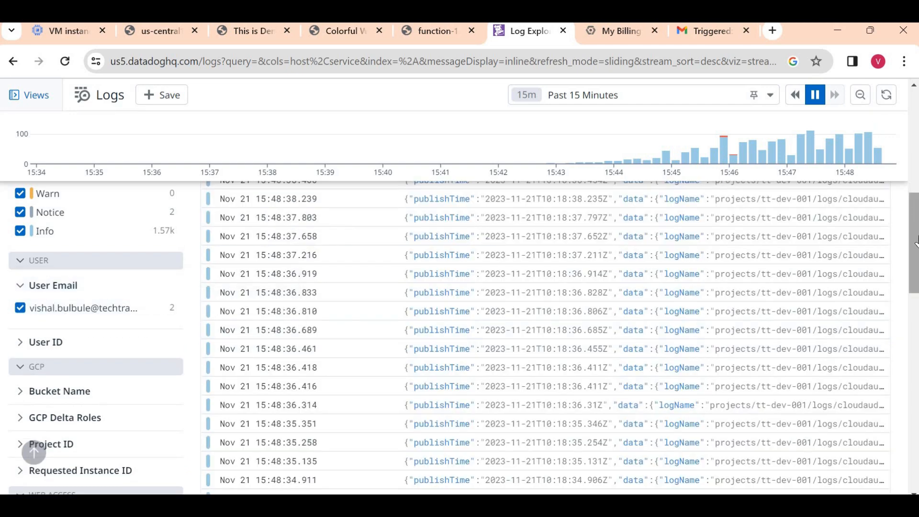
{"action": "left_click_drag", "start_coordinate": [914, 243], "coordinate": [914, 307]}
{"action": "scroll", "coordinate": [309, 308], "scroll_direction": "down", "scroll_amount": 1}
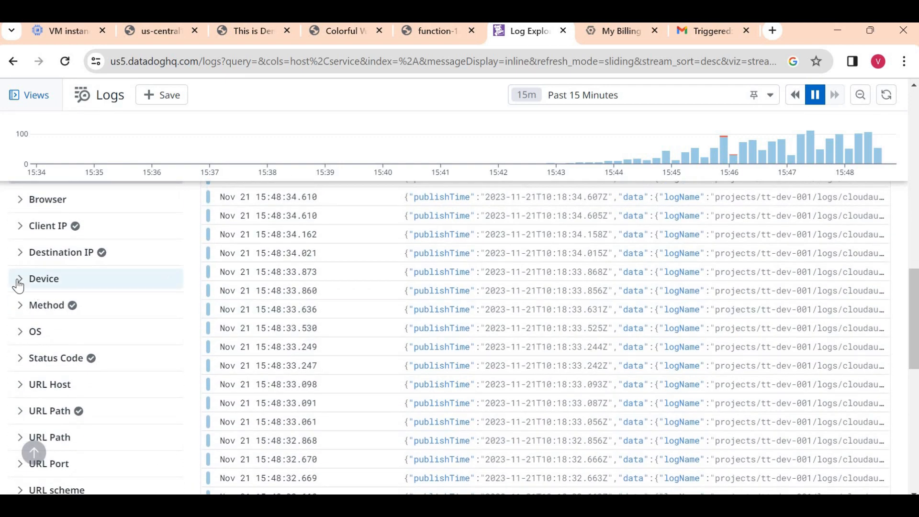
{"action": "left_click", "coordinate": [18, 282]}
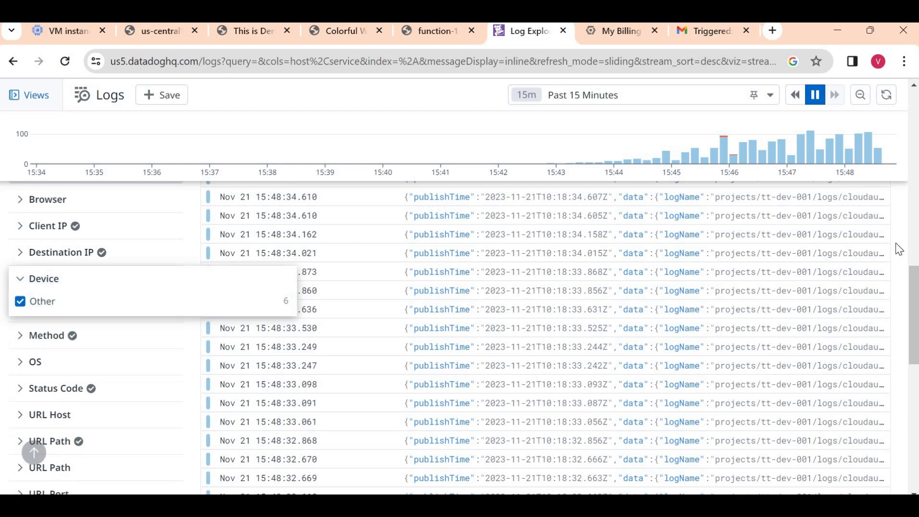
- Expand City Name, Country Name and Event Name facets, showing v1.compute.instances.delete, SearchProjects and setMetadata
{"action": "scroll", "coordinate": [912, 316], "scroll_direction": "down", "scroll_amount": 7}
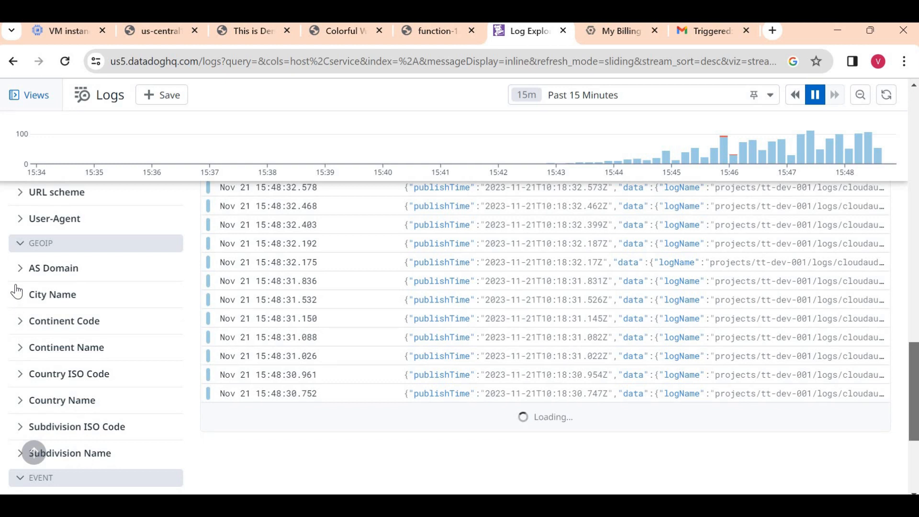
{"action": "left_click", "coordinate": [21, 301]}
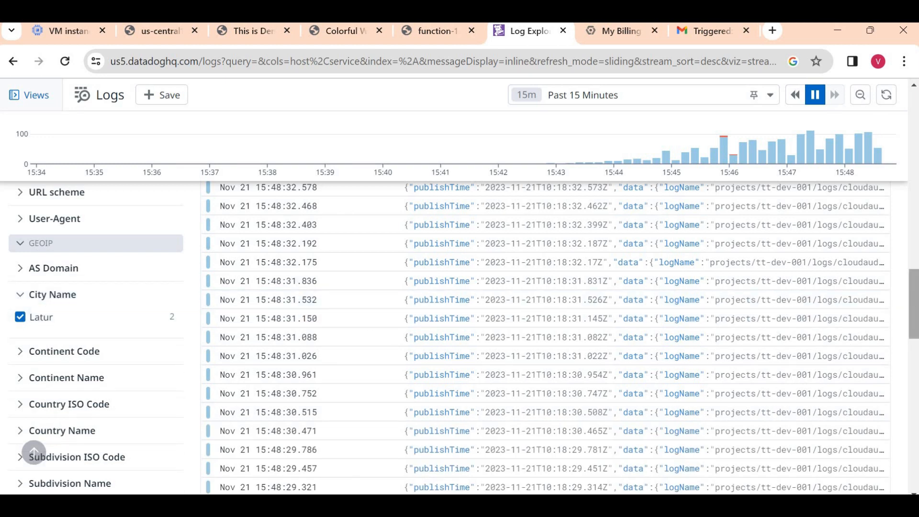
{"action": "scroll", "coordinate": [917, 305], "scroll_direction": "down", "scroll_amount": 3}
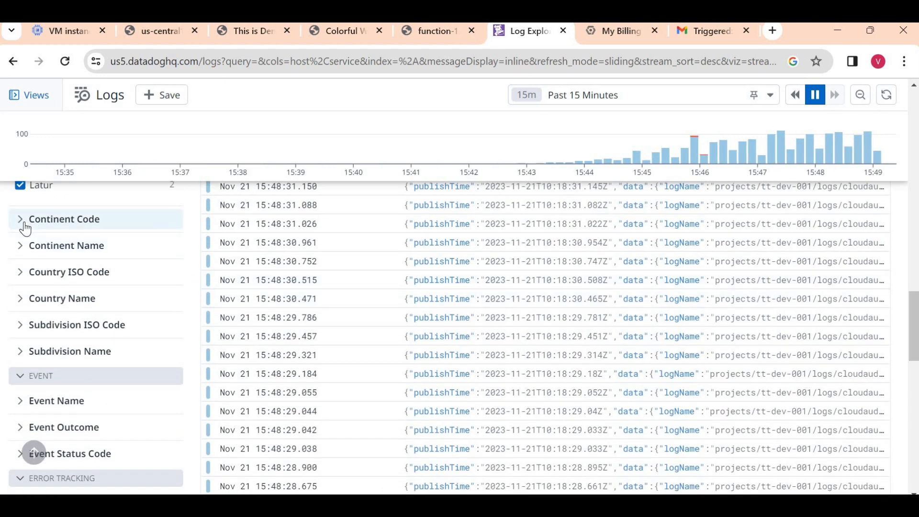
{"action": "left_click", "coordinate": [16, 299]}
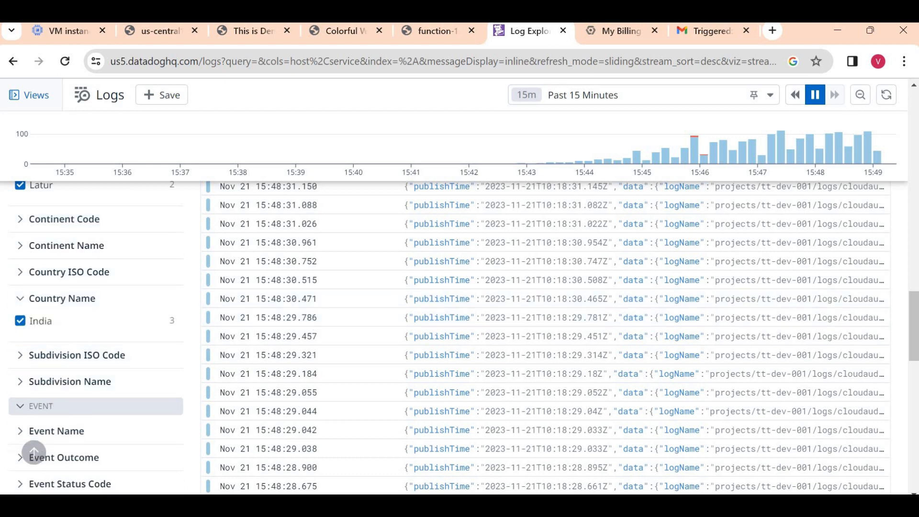
{"action": "scroll", "coordinate": [914, 326], "scroll_direction": "down", "scroll_amount": 2}
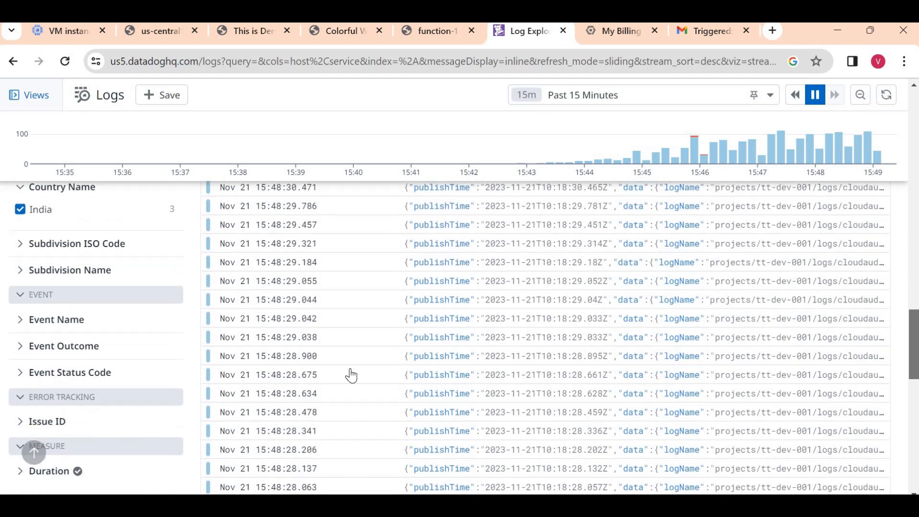
{"action": "left_click", "coordinate": [25, 317]}
{"action": "mouse_move", "coordinate": [163, 373]}
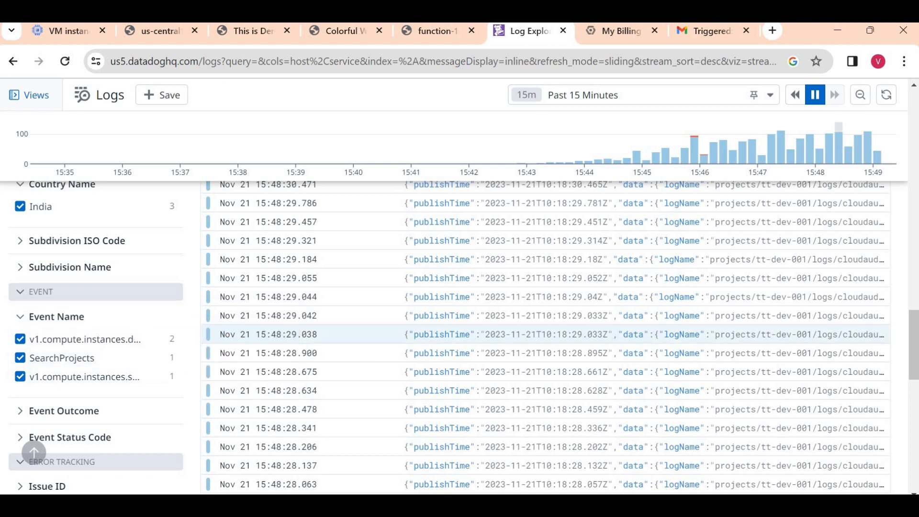
{"action": "scroll", "coordinate": [917, 344], "scroll_direction": "down", "scroll_amount": 1}
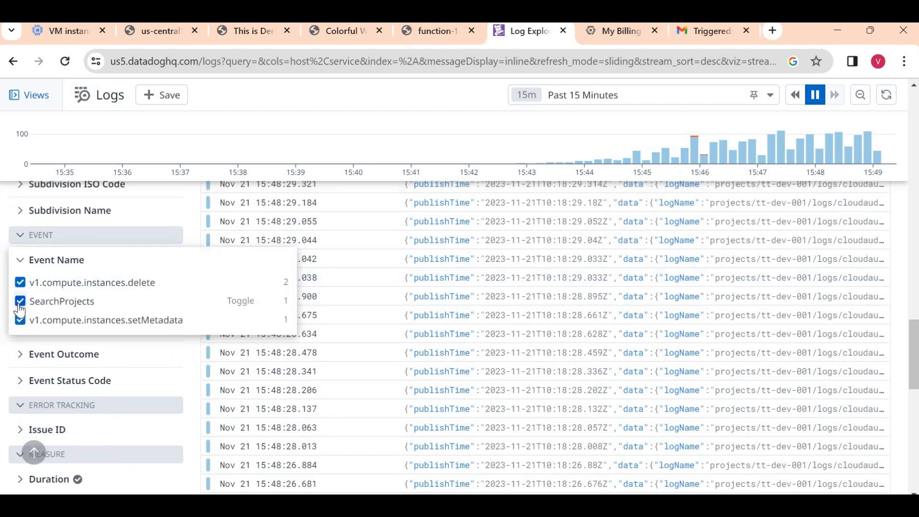
- Filter logs to only v1.compute.instances.delete events and open the 15:48:59 entry's details
{"action": "left_click", "coordinate": [20, 301]}
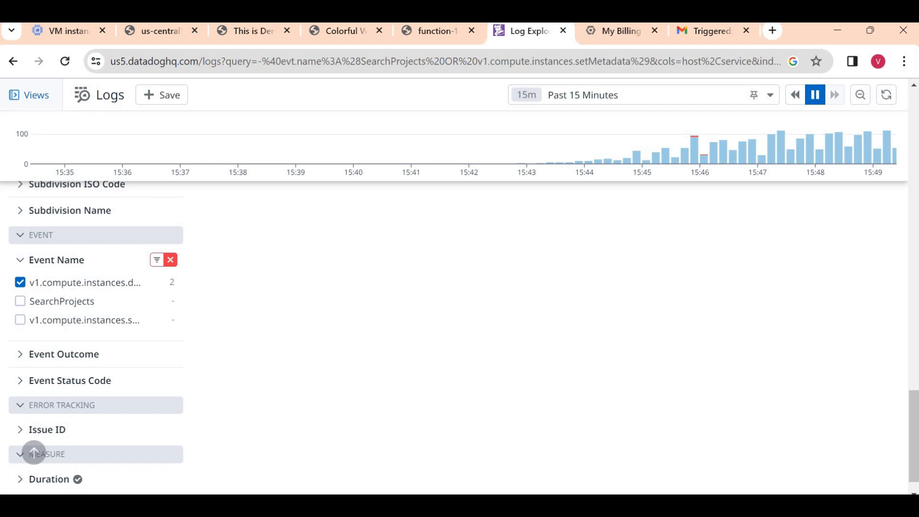
{"action": "scroll", "coordinate": [913, 300], "scroll_direction": "up", "scroll_amount": 10}
{"action": "scroll", "coordinate": [908, 274], "scroll_direction": "down", "scroll_amount": 15}
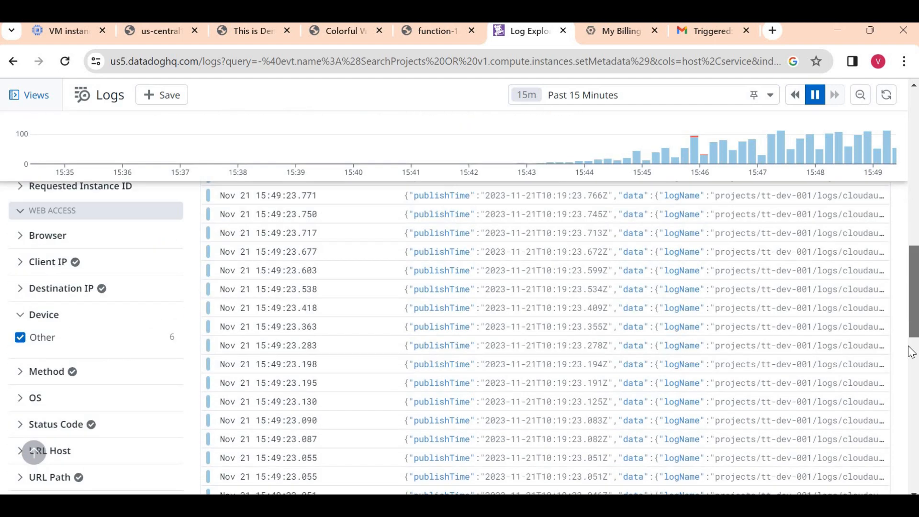
{"action": "scroll", "coordinate": [912, 402], "scroll_direction": "down", "scroll_amount": 5}
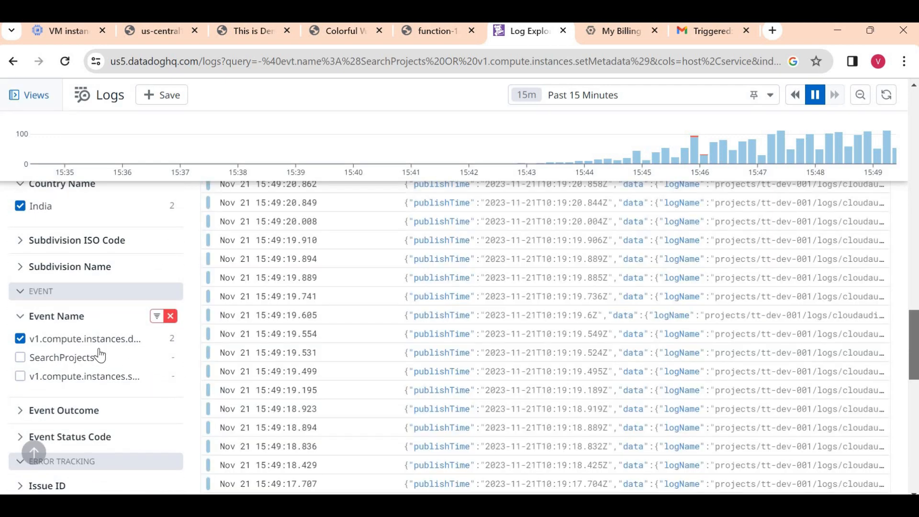
{"action": "left_click", "coordinate": [77, 339]}
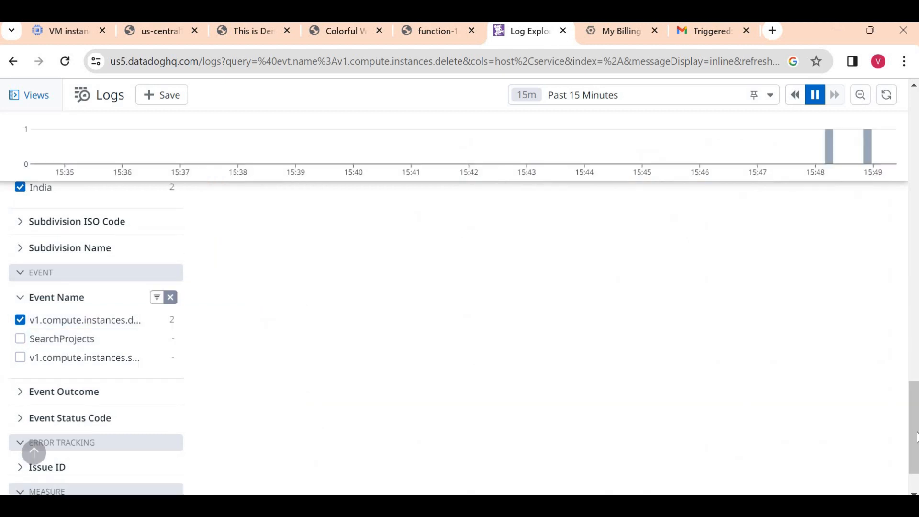
{"action": "scroll", "coordinate": [903, 197], "scroll_direction": "up", "scroll_amount": 15}
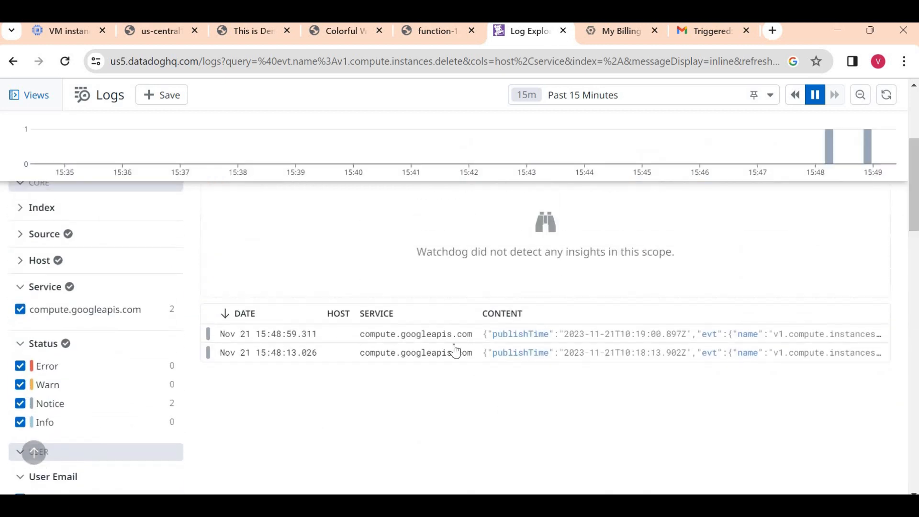
{"action": "left_click", "coordinate": [243, 344]}
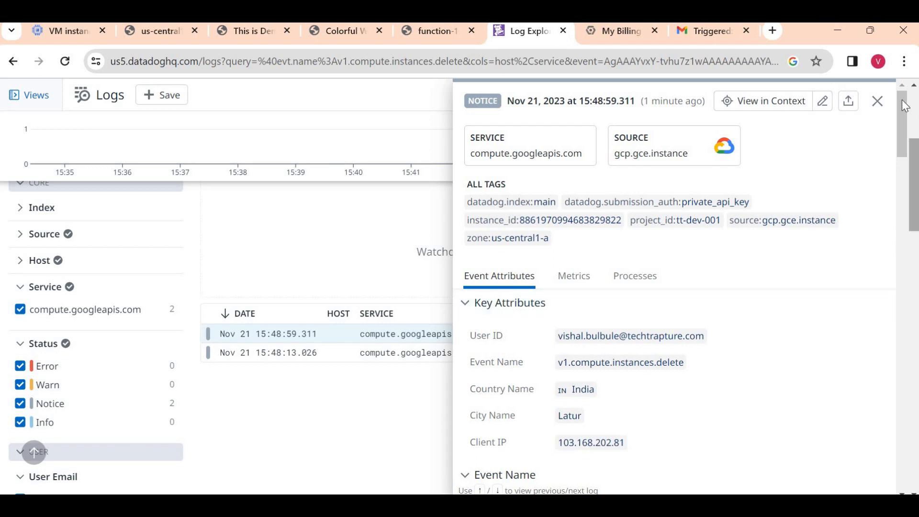
- Review the delete event's raw JSON audit payload, then go to Personal Settings
{"action": "scroll", "coordinate": [905, 112], "scroll_direction": "down", "scroll_amount": 12}
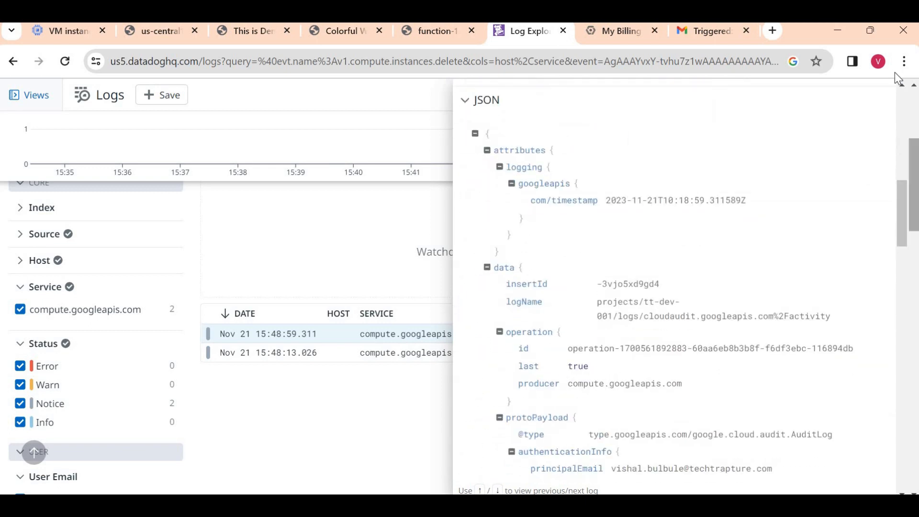
{"action": "scroll", "coordinate": [915, 117], "scroll_direction": "up", "scroll_amount": 5}
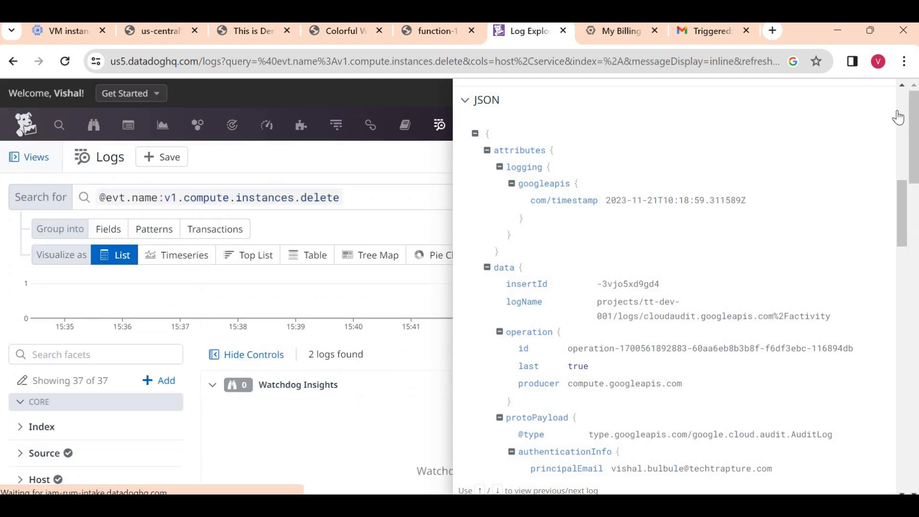
{"action": "left_click", "coordinate": [890, 123]}
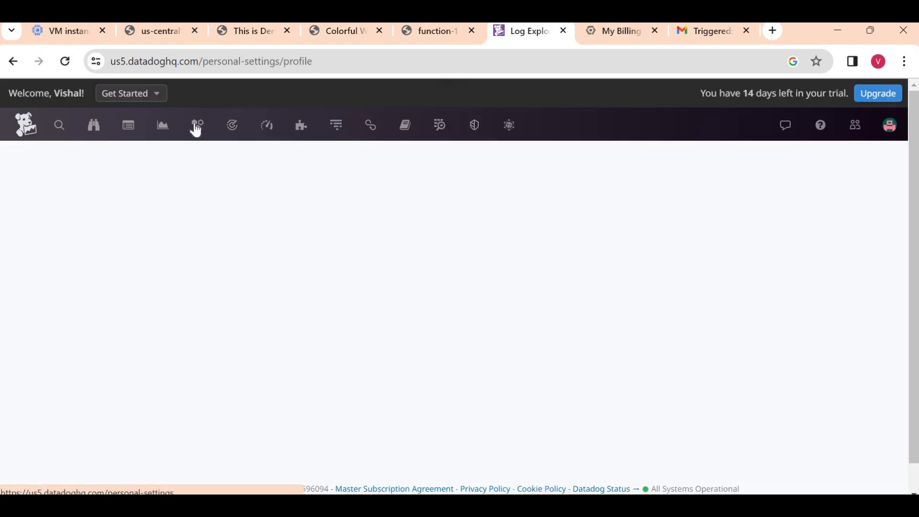
- Visit the Watchdog alerts page, then the Application Security Management onboarding page under Security
{"action": "left_click", "coordinate": [98, 130]}
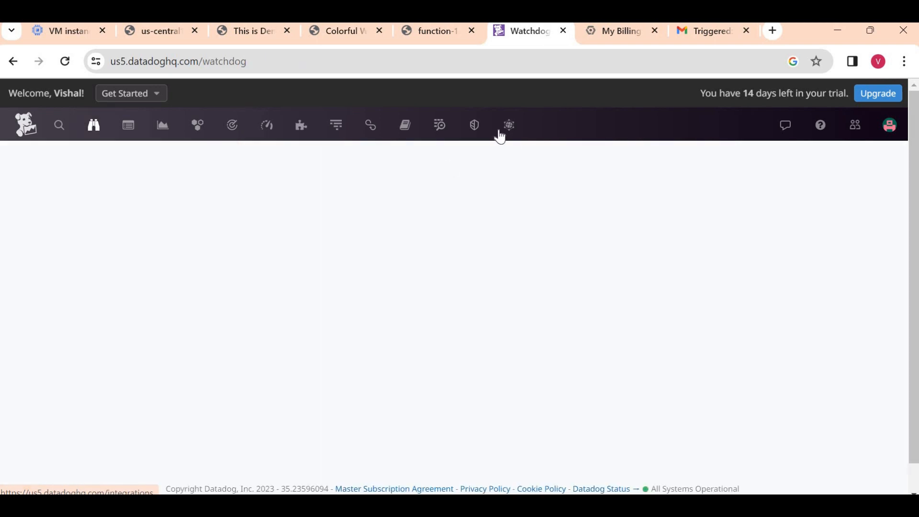
{"action": "mouse_move", "coordinate": [480, 132]}
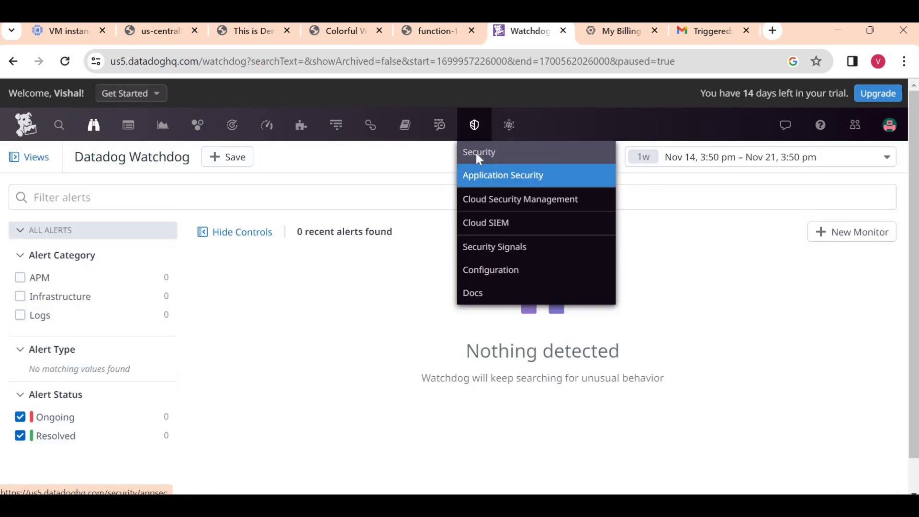
{"action": "left_click", "coordinate": [490, 179]}
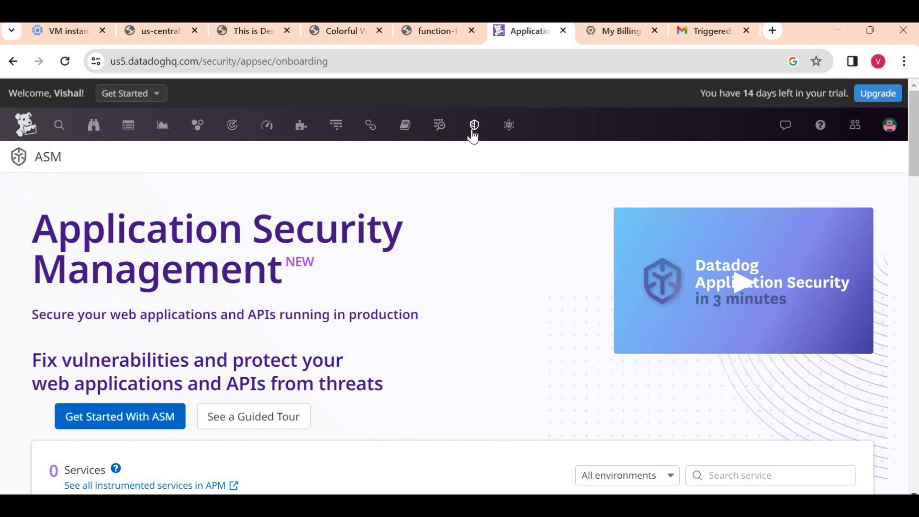
{"action": "mouse_move", "coordinate": [473, 137]}
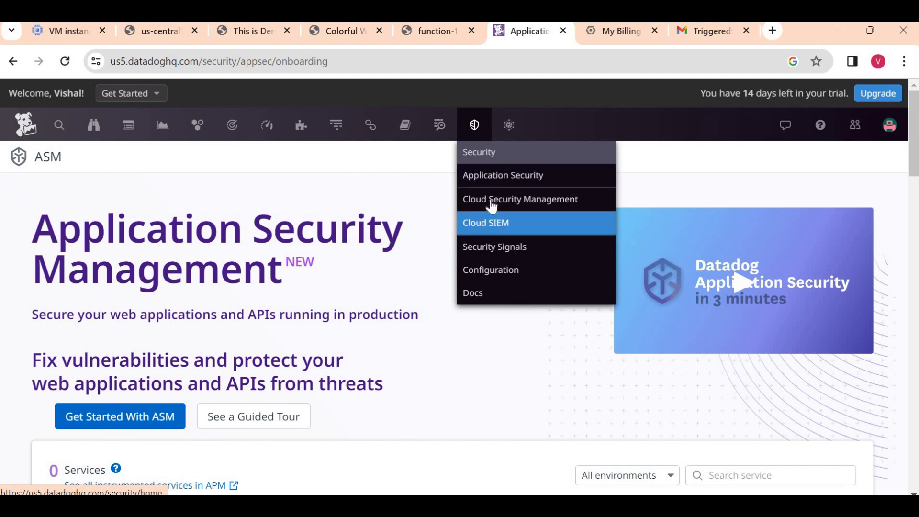
- Glance at the Cloud Security Management intro, then return to Quick Start showing 1 host
{"action": "left_click", "coordinate": [491, 230]}
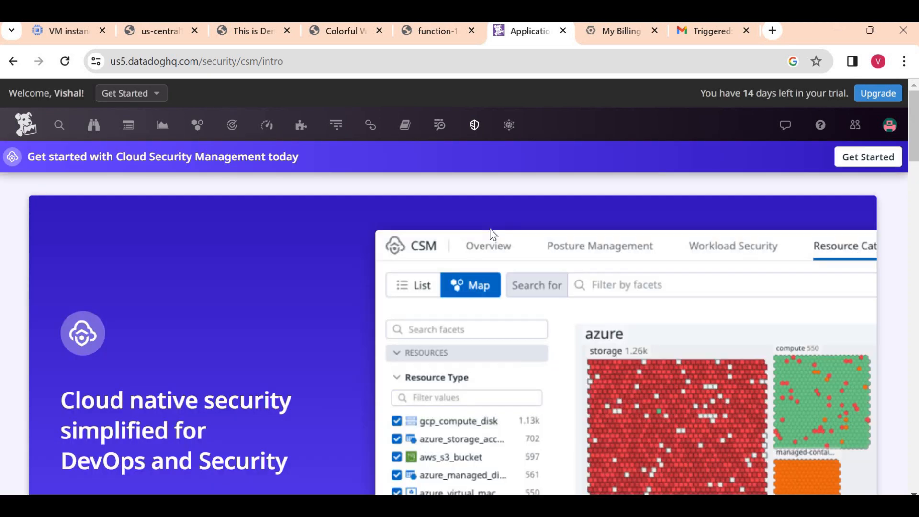
{"action": "scroll", "coordinate": [493, 234], "scroll_direction": "down", "scroll_amount": 10}
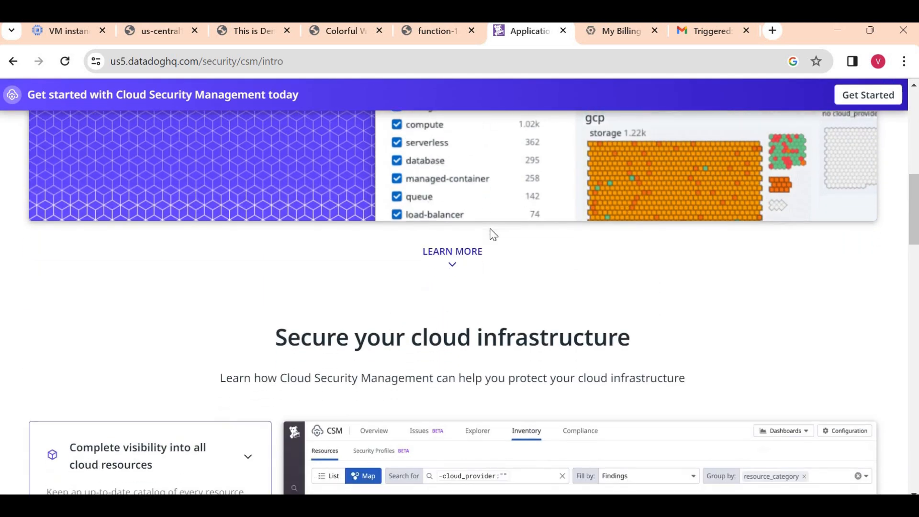
{"action": "scroll", "coordinate": [493, 235], "scroll_direction": "down", "scroll_amount": 5}
{"action": "scroll", "coordinate": [493, 234], "scroll_direction": "up", "scroll_amount": 15}
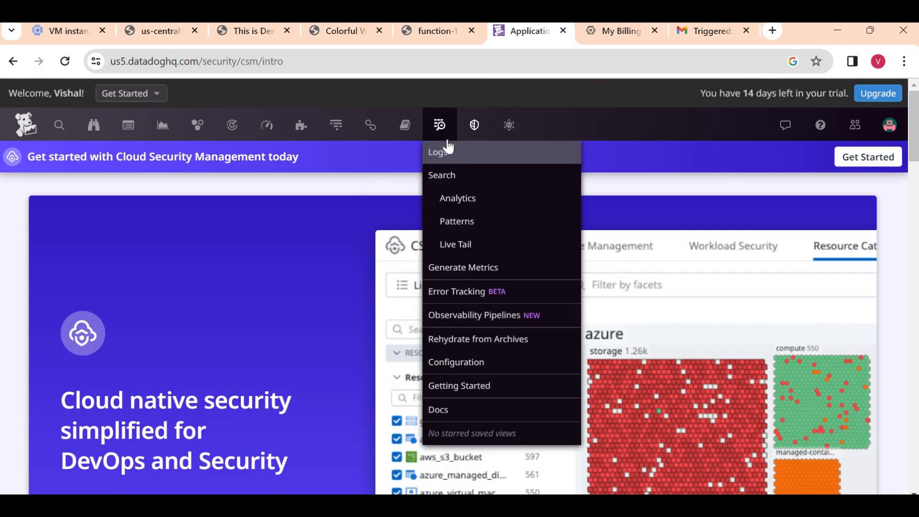
{"action": "left_click", "coordinate": [25, 123]}
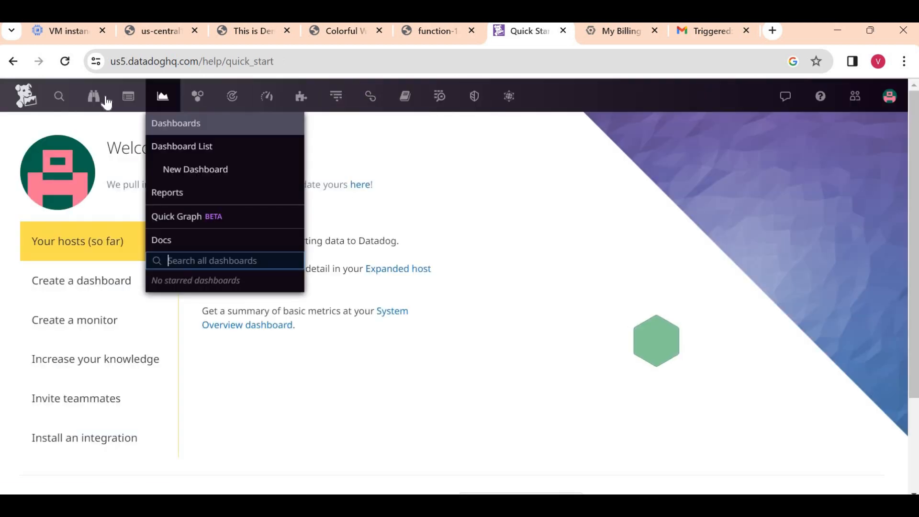
{"action": "mouse_move", "coordinate": [131, 103]}
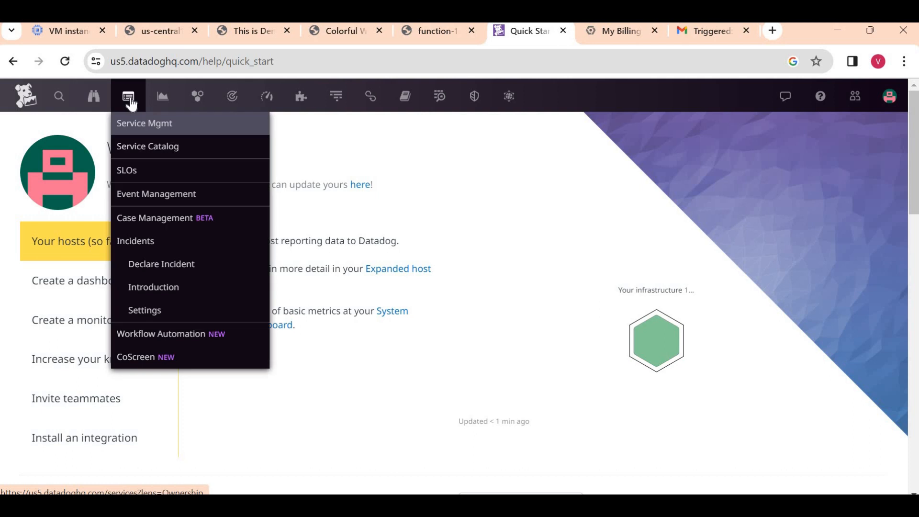
{"action": "mouse_move", "coordinate": [312, 100]}
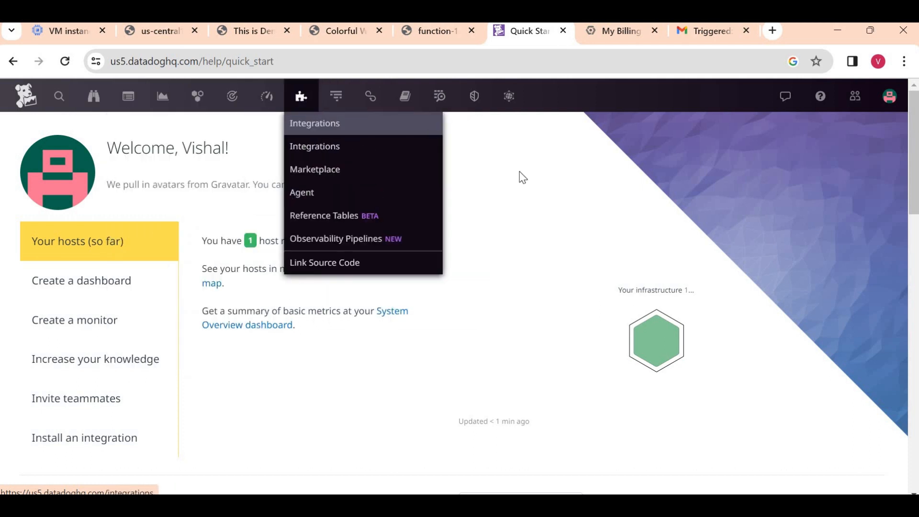